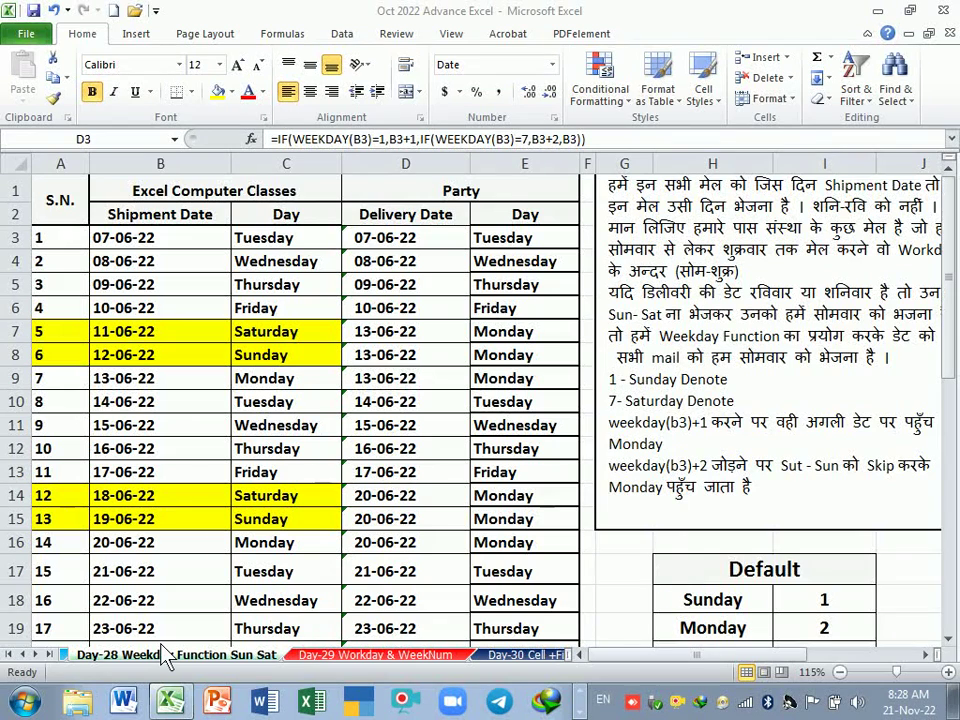
Step: Go to the 'Day-29 Workday & WeekNum' worksheet
click(355, 658)
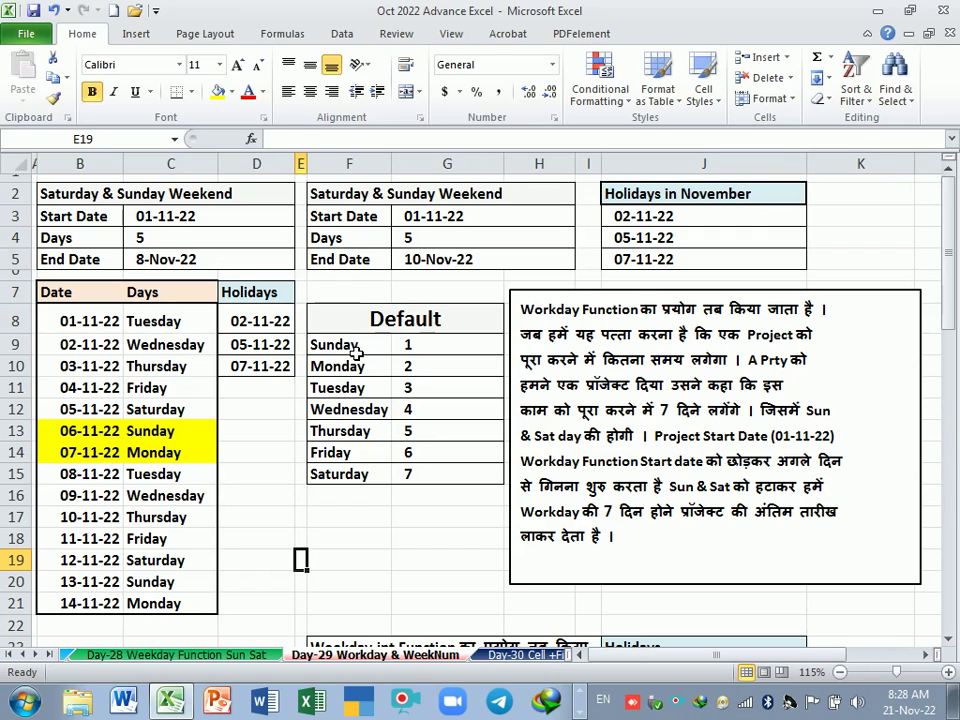
click(356, 350)
click(460, 353)
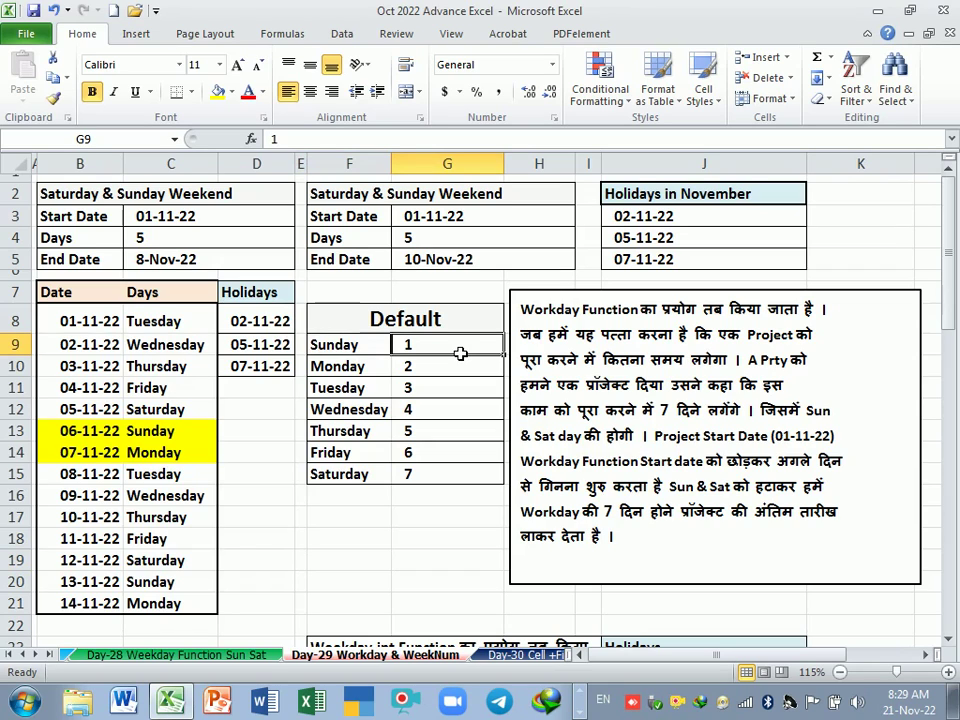
click(439, 375)
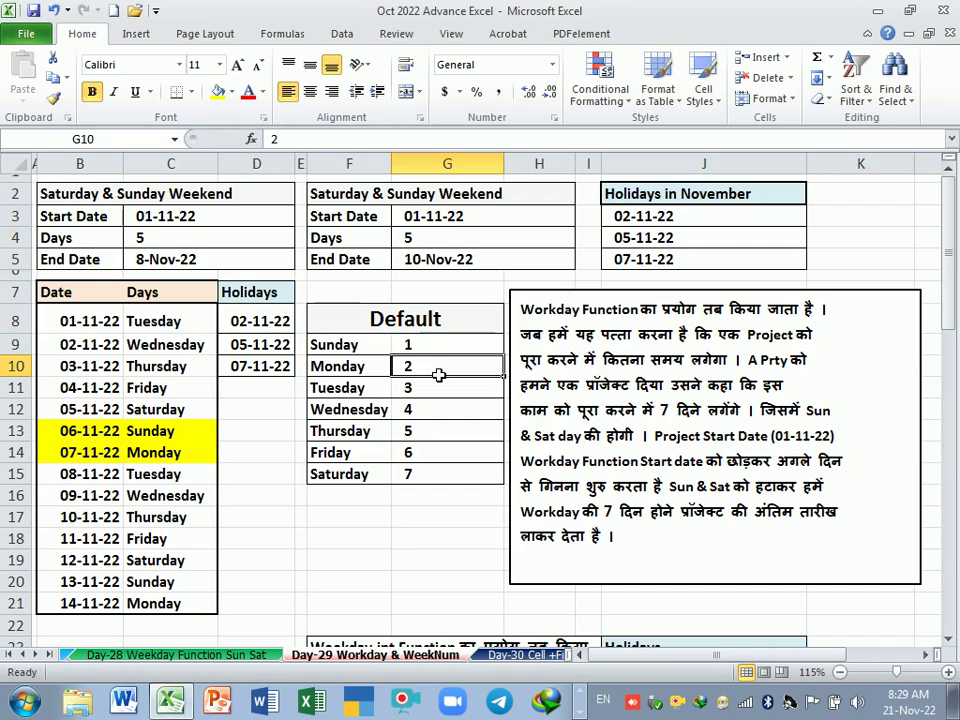
key(Down)
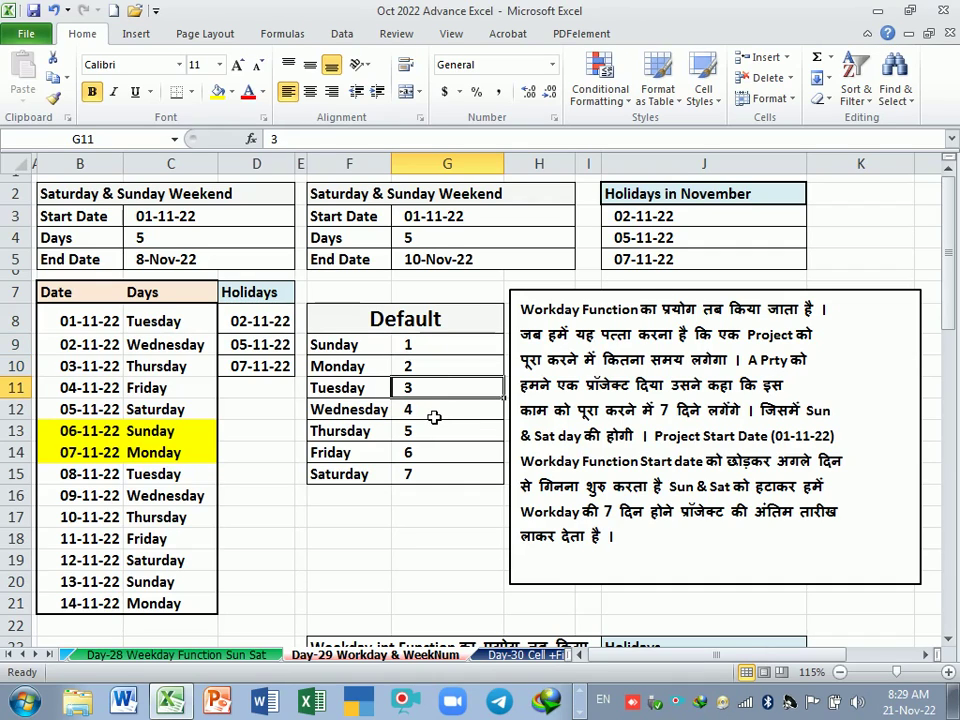
drag(439, 347, 439, 471)
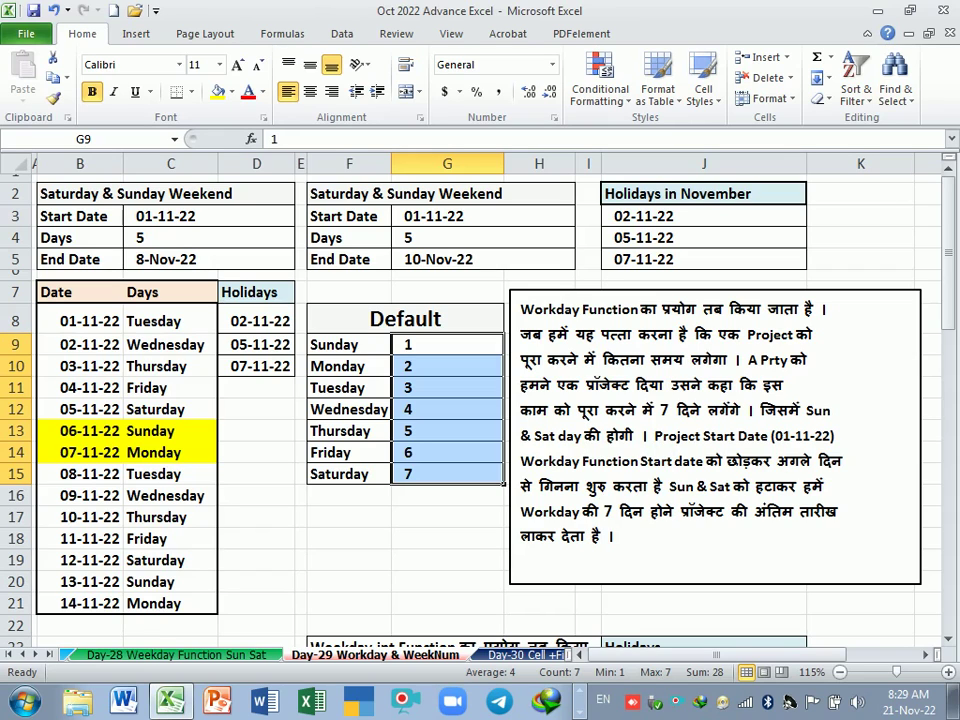
click(627, 326)
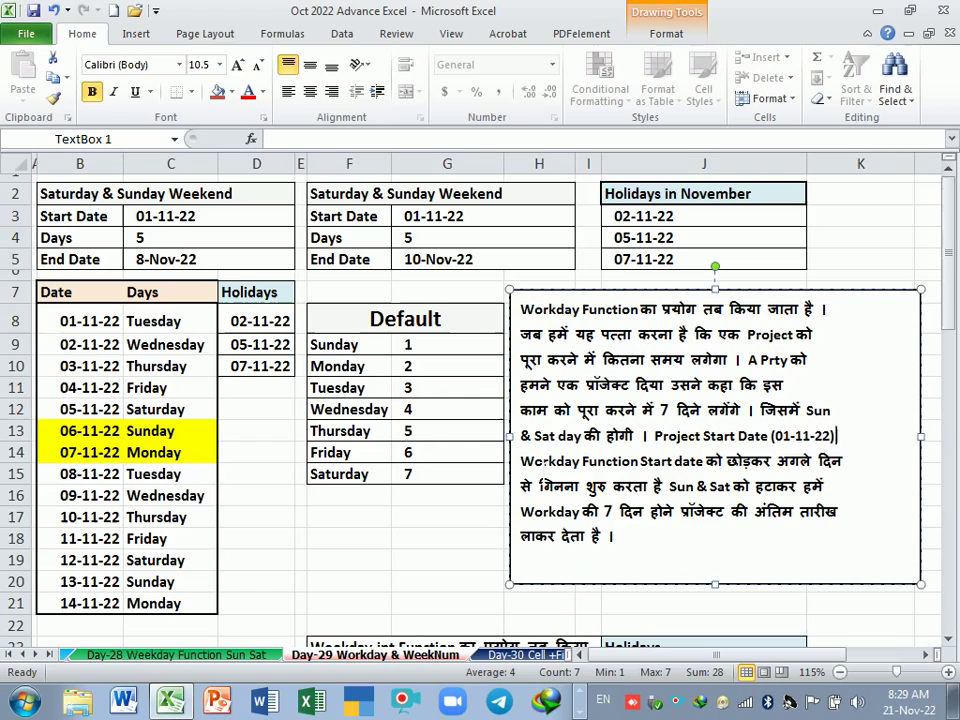
drag(520, 461, 706, 461)
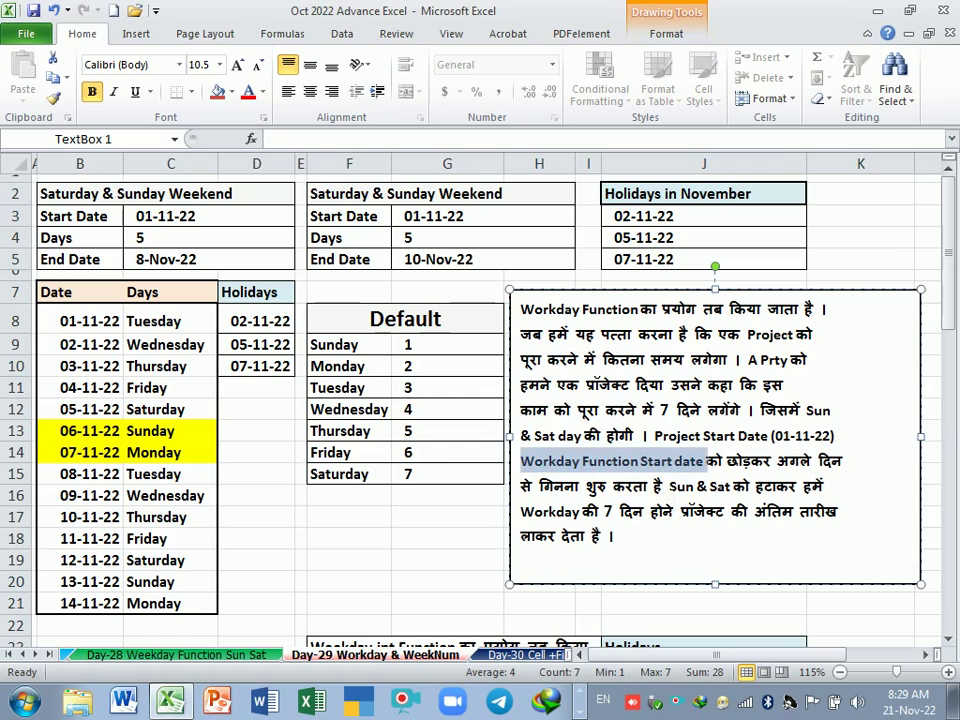
click(521, 360)
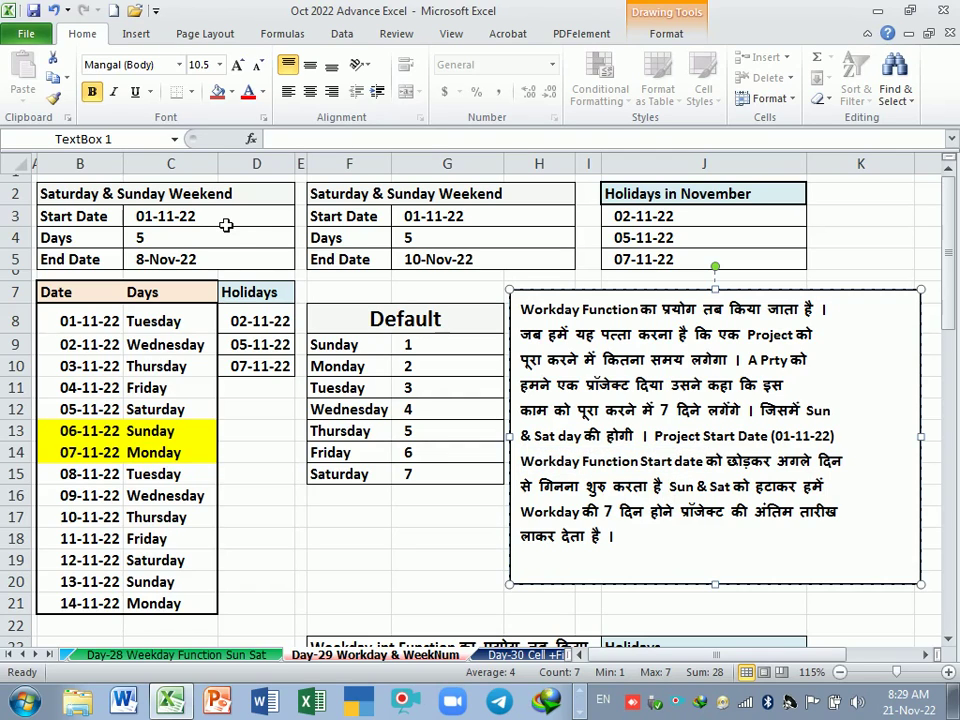
click(226, 225)
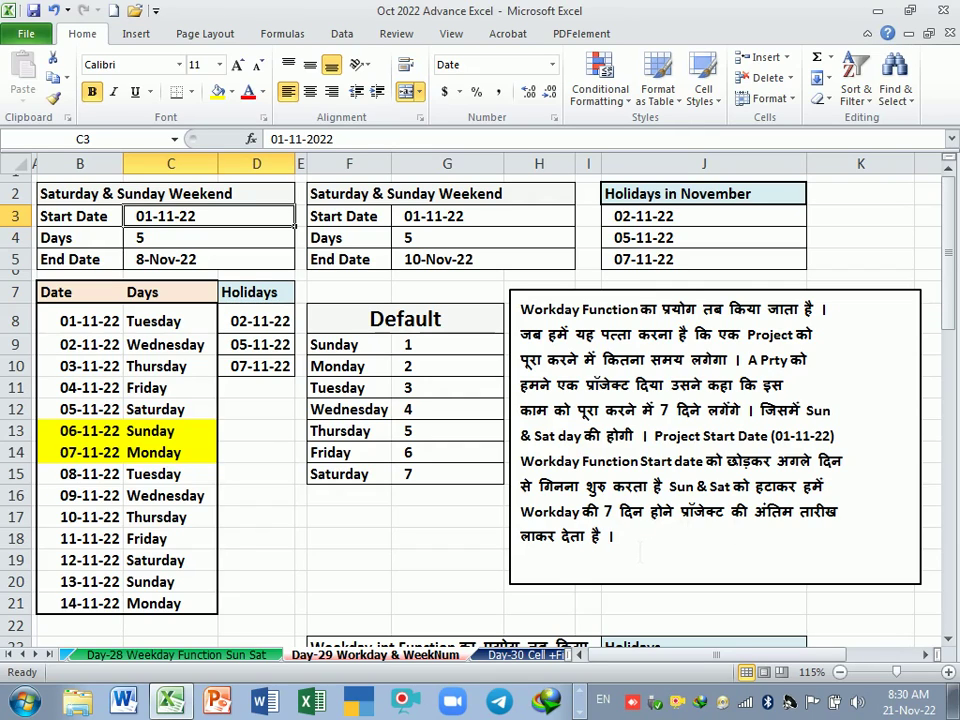
click(640, 545)
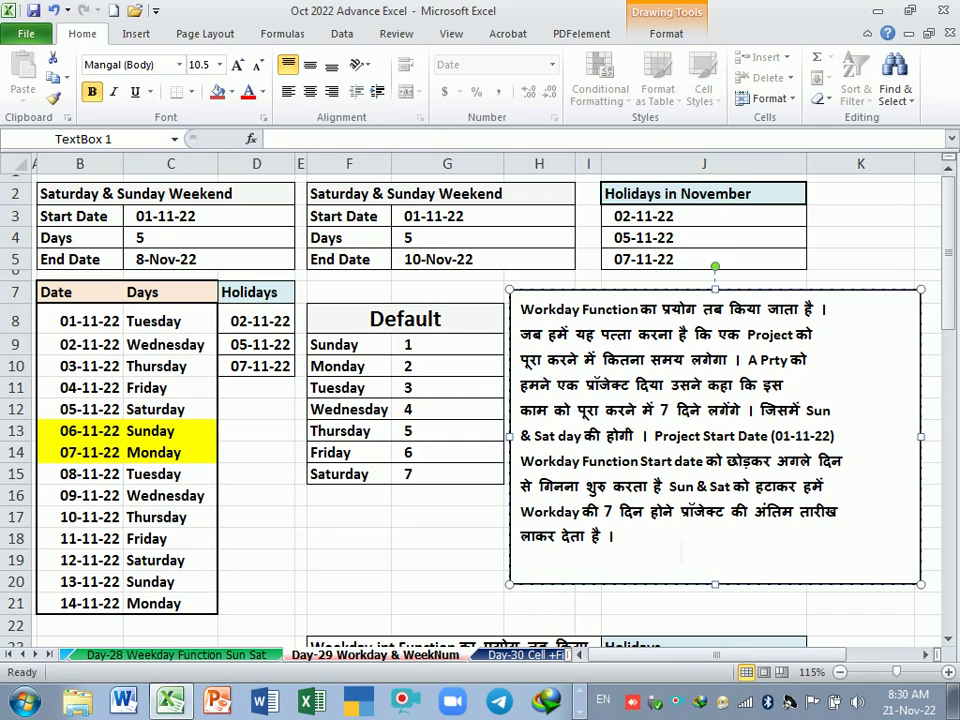
click(432, 558)
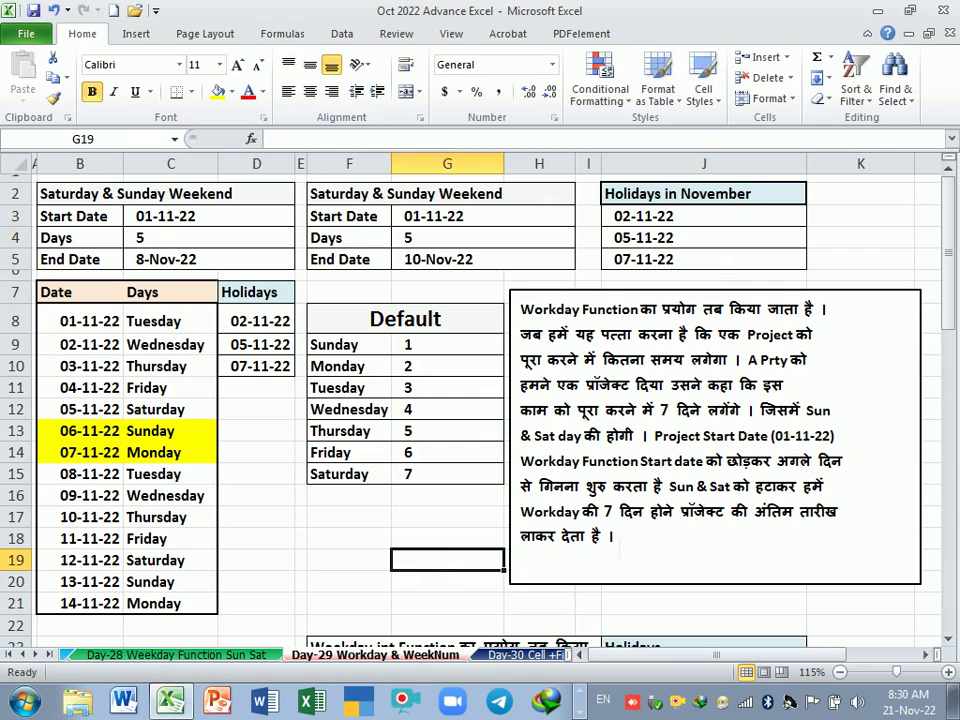
Step: Review the start date 01-11-22 and the 5 days, then clear the End Date result in C5
click(347, 520)
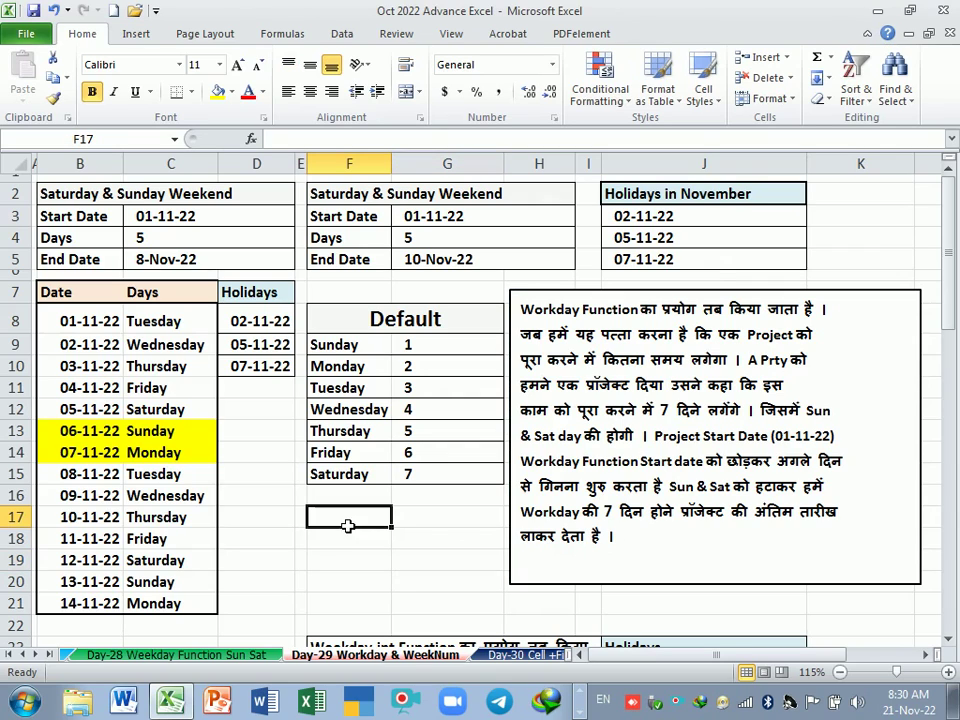
click(91, 222)
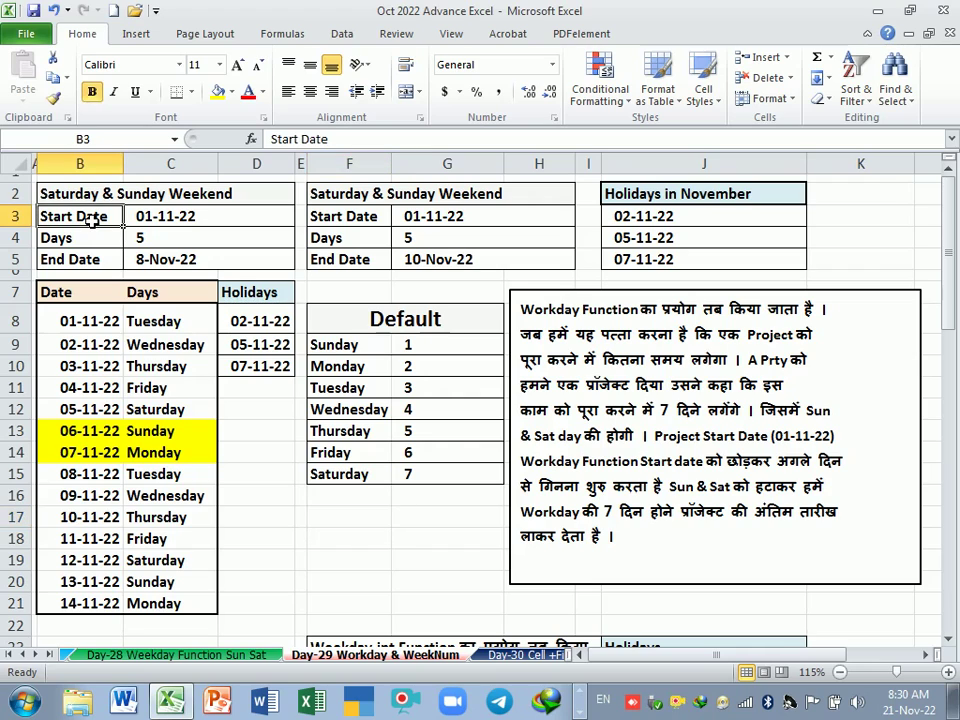
click(172, 225)
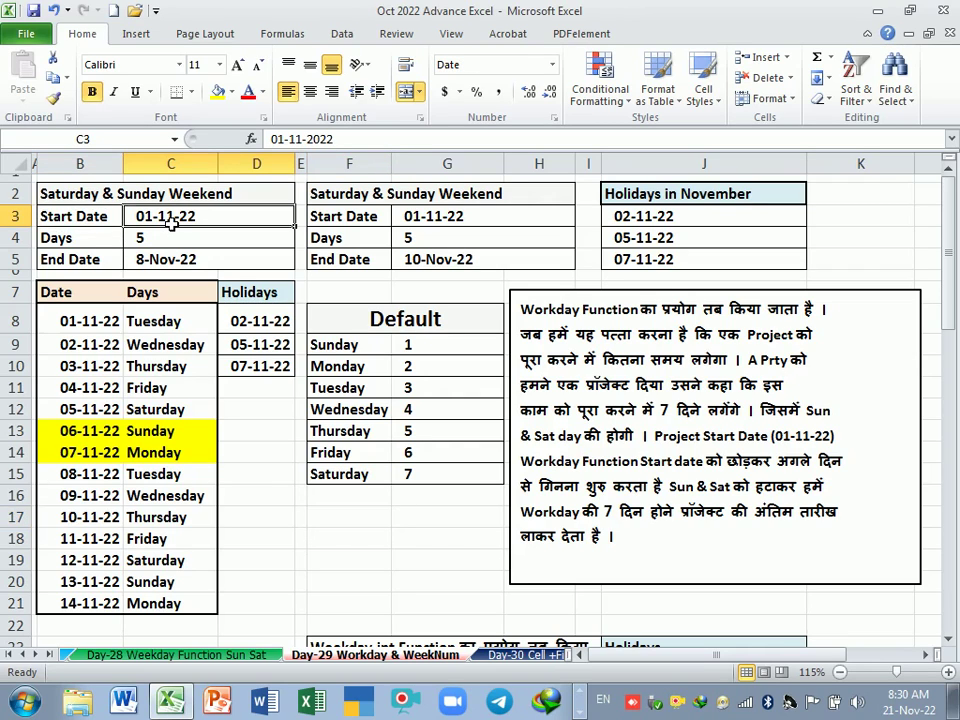
click(176, 243)
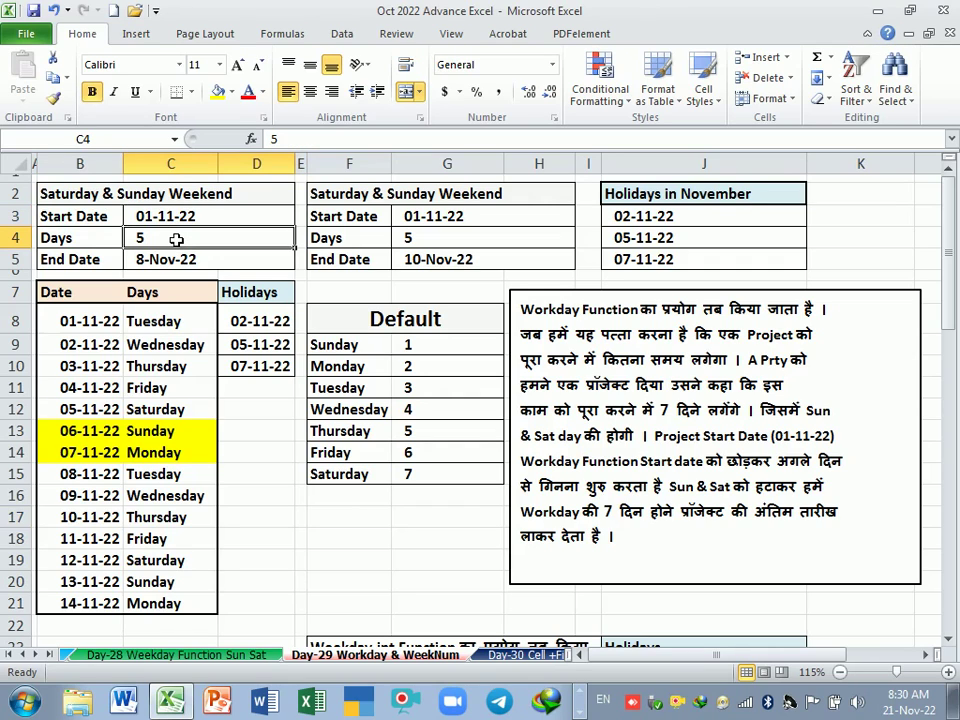
click(192, 262)
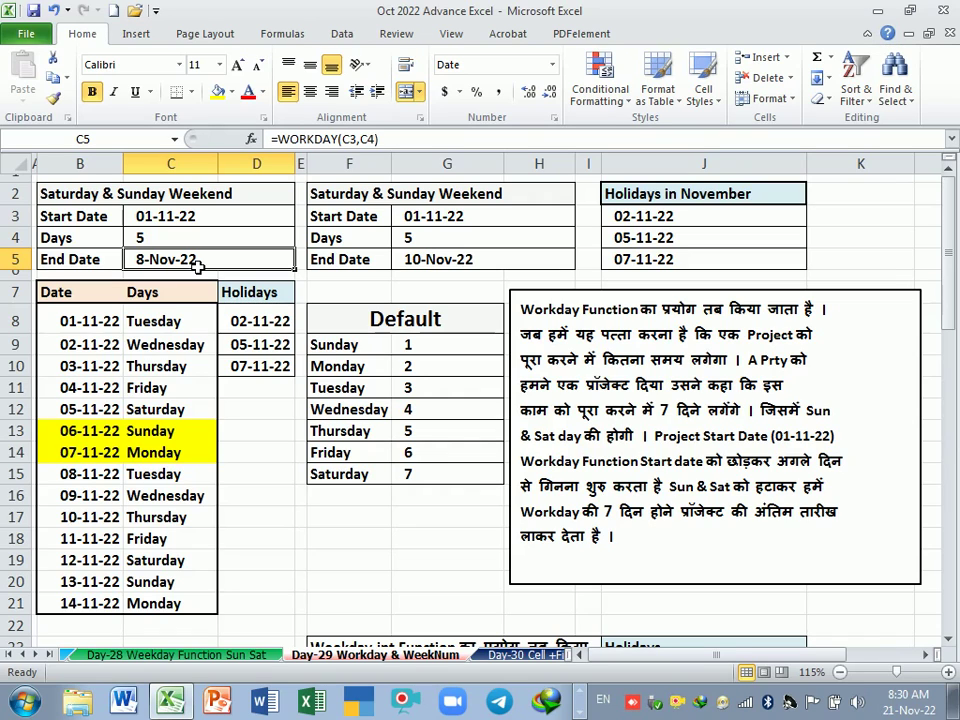
key(Delete)
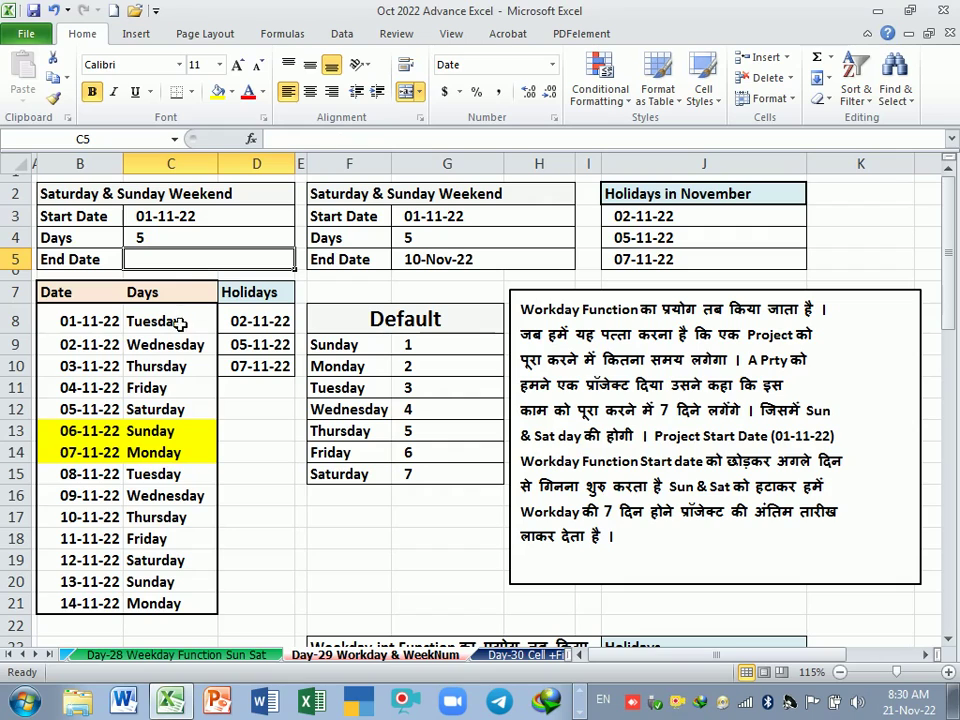
Step: Mark the 01-11-22, 02-11-22 and 06-11-22 rows in the date list, then reselect C5
drag(101, 332, 137, 332)
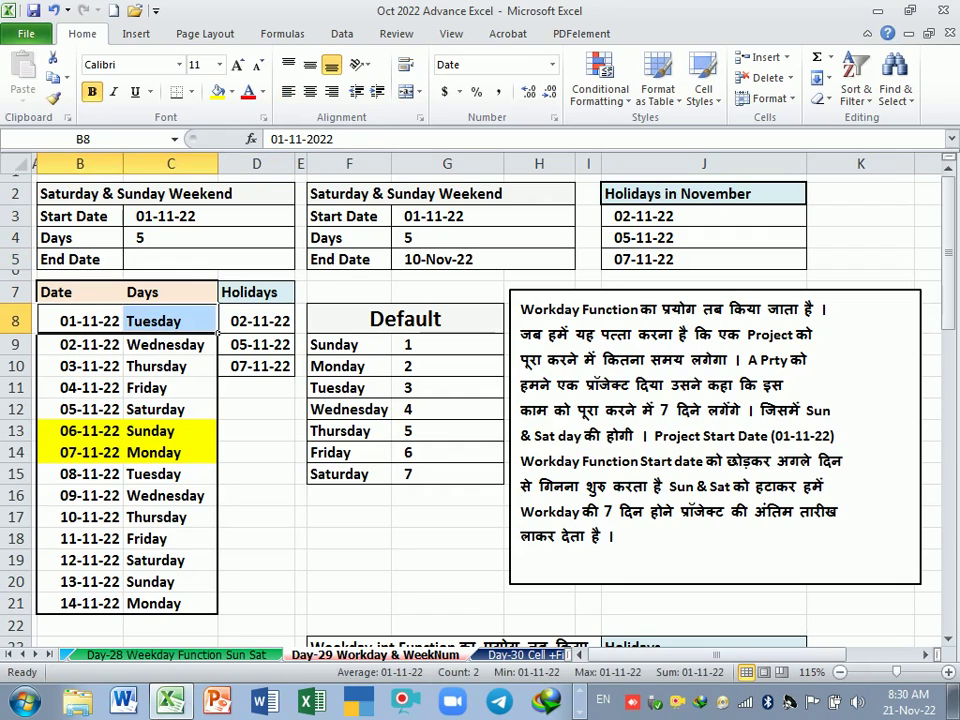
drag(101, 351, 160, 345)
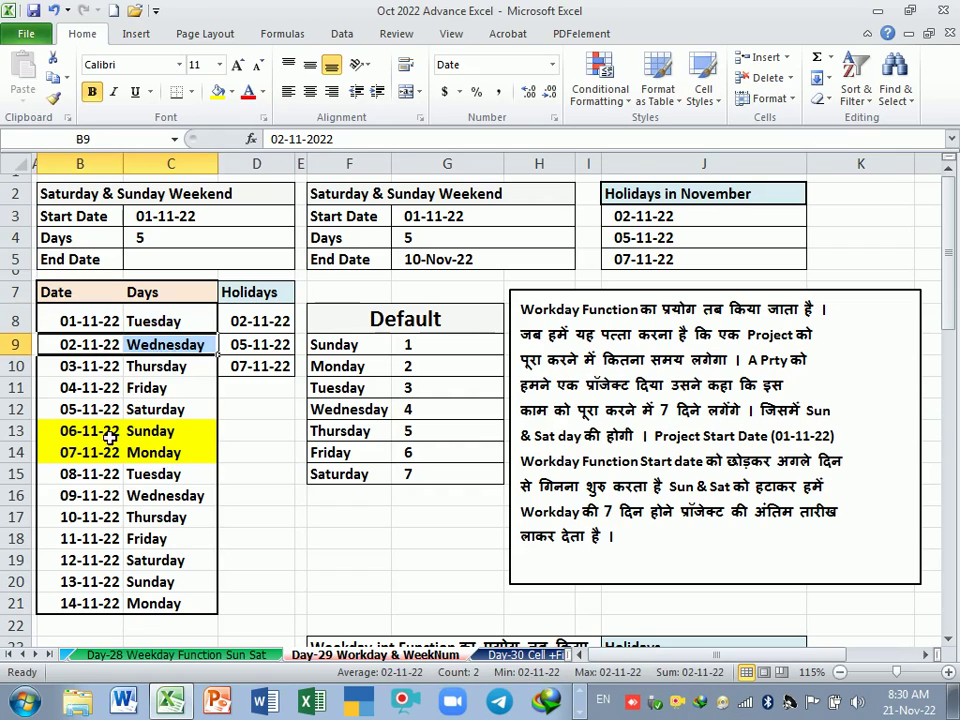
drag(95, 431, 159, 436)
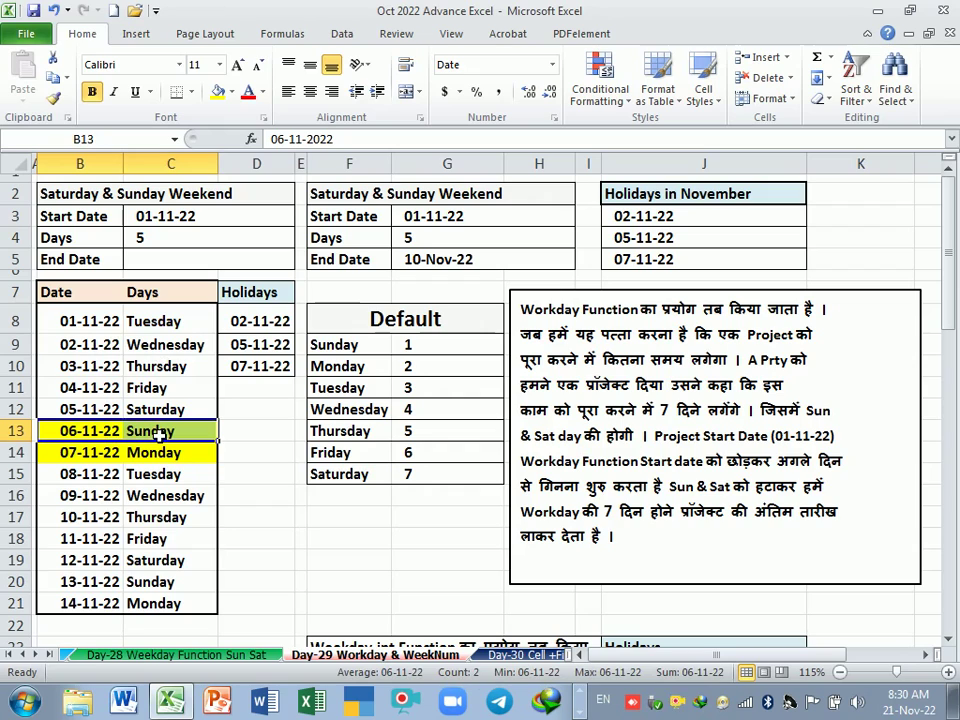
click(168, 269)
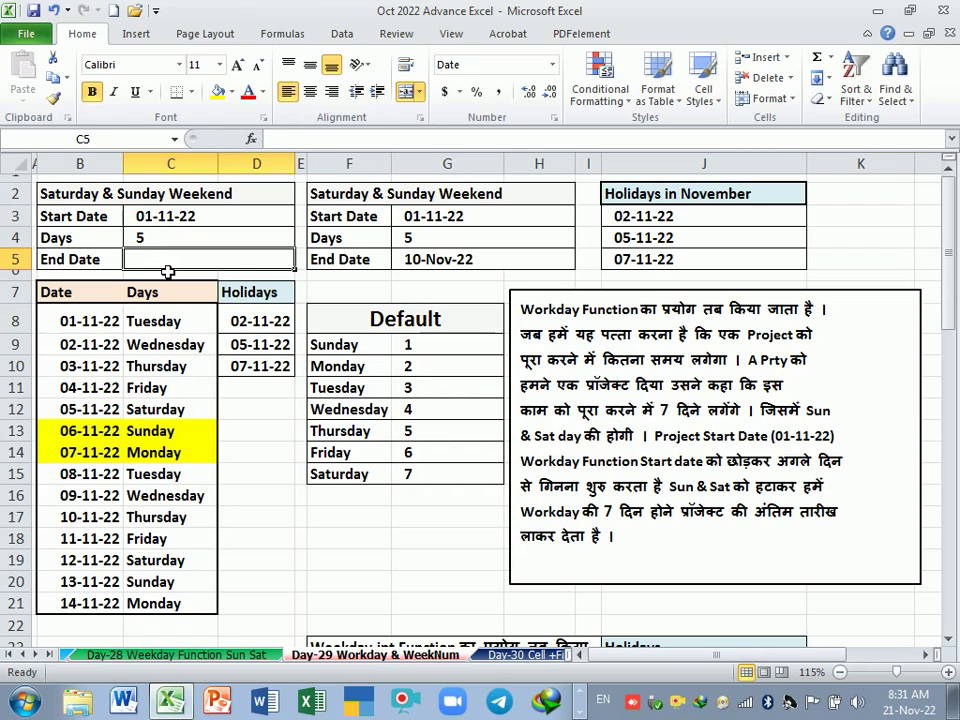
Step: Enter =WORKDAY(C3,C4) in C5 so that 5 workdays from 01-11-22 gives 8-Nov-22
text(=wor)
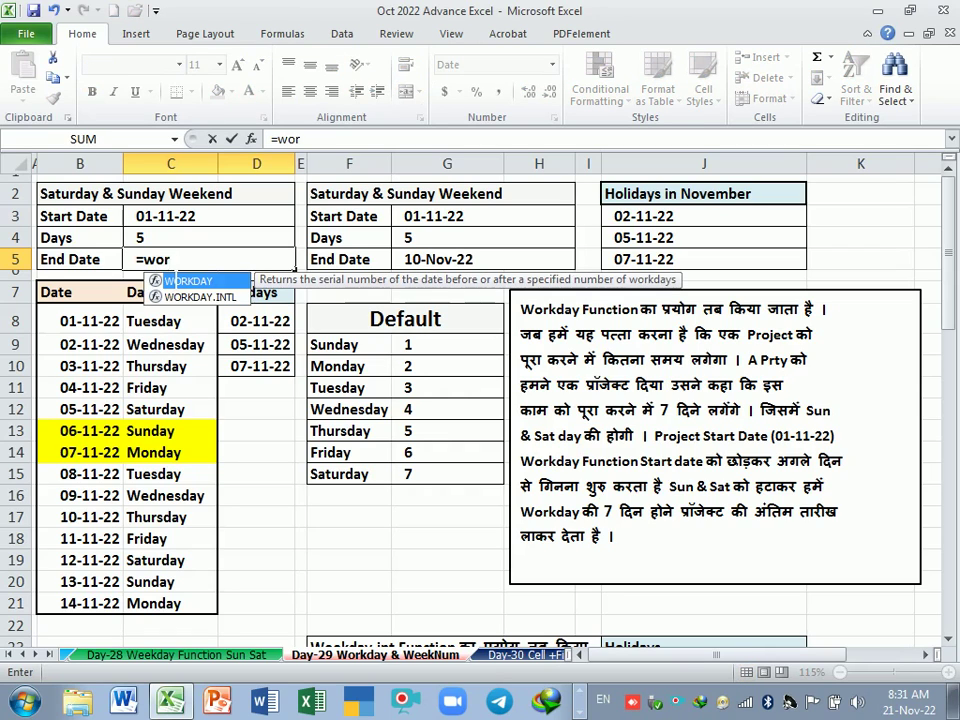
key(Tab)
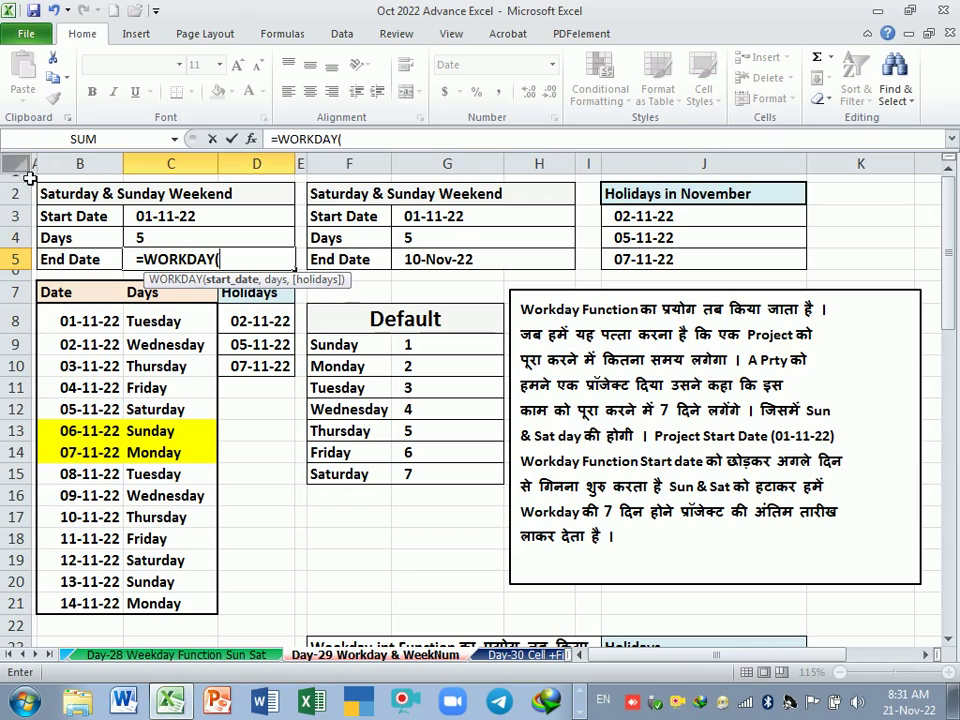
click(186, 222)
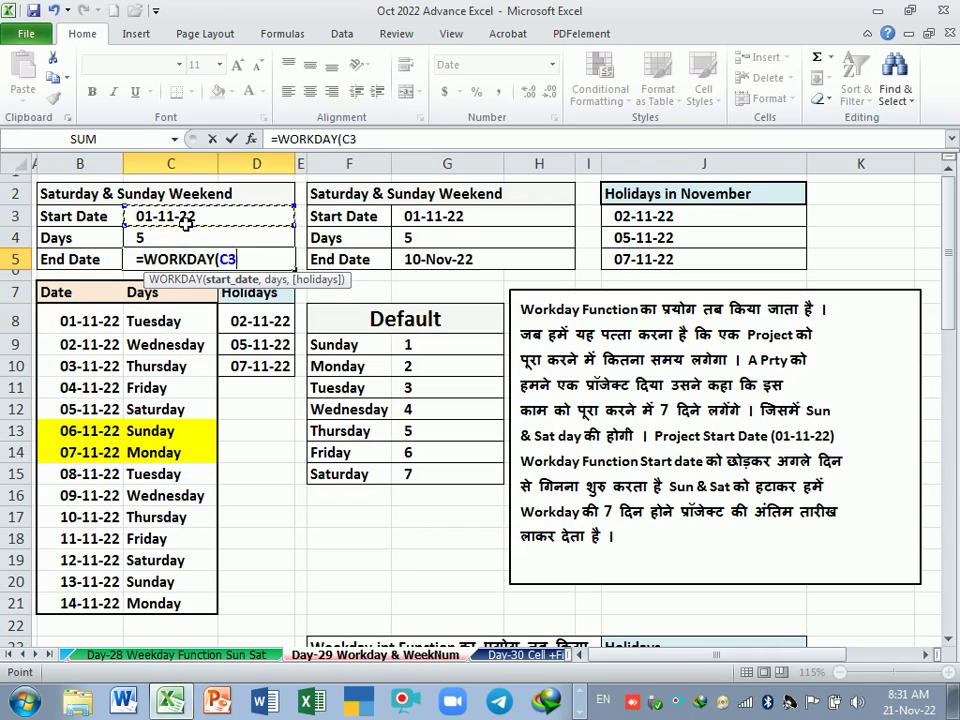
text(,)
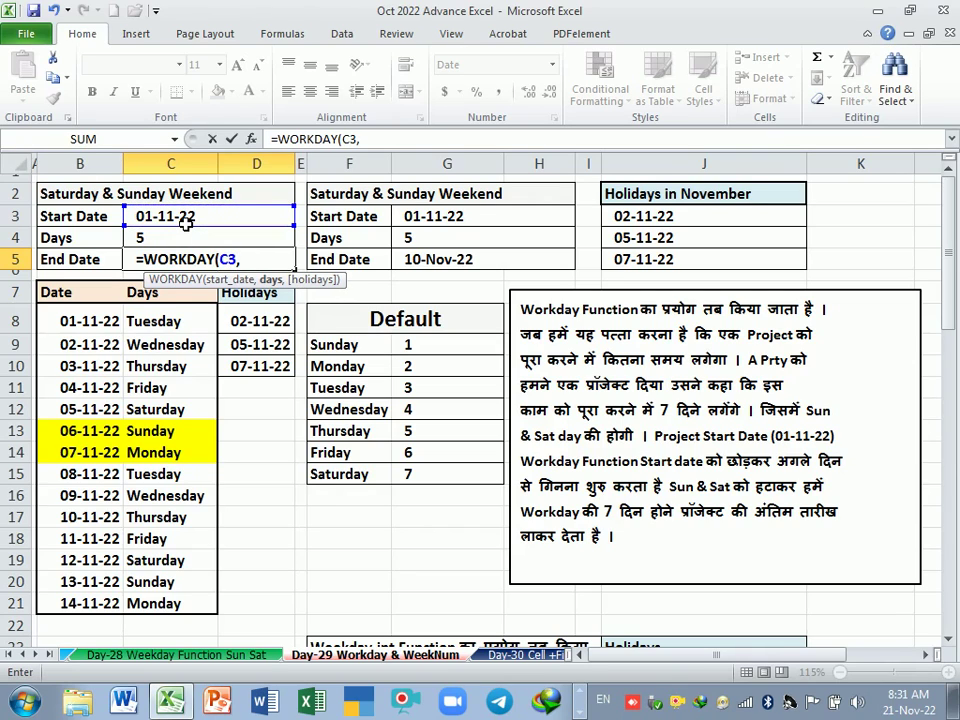
click(192, 239)
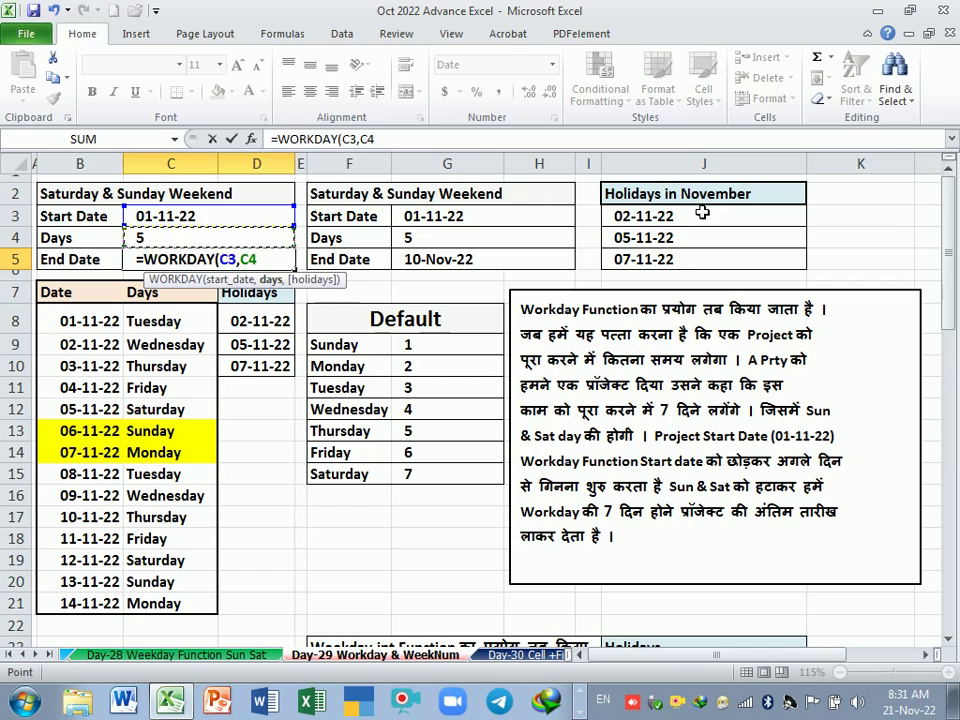
key(Return)
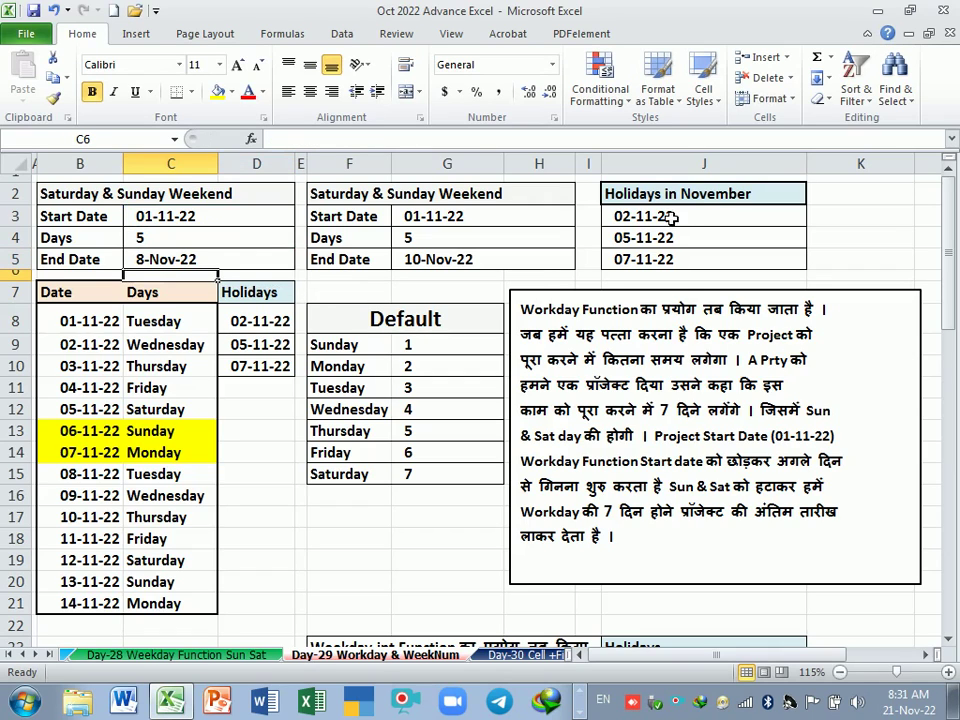
click(222, 262)
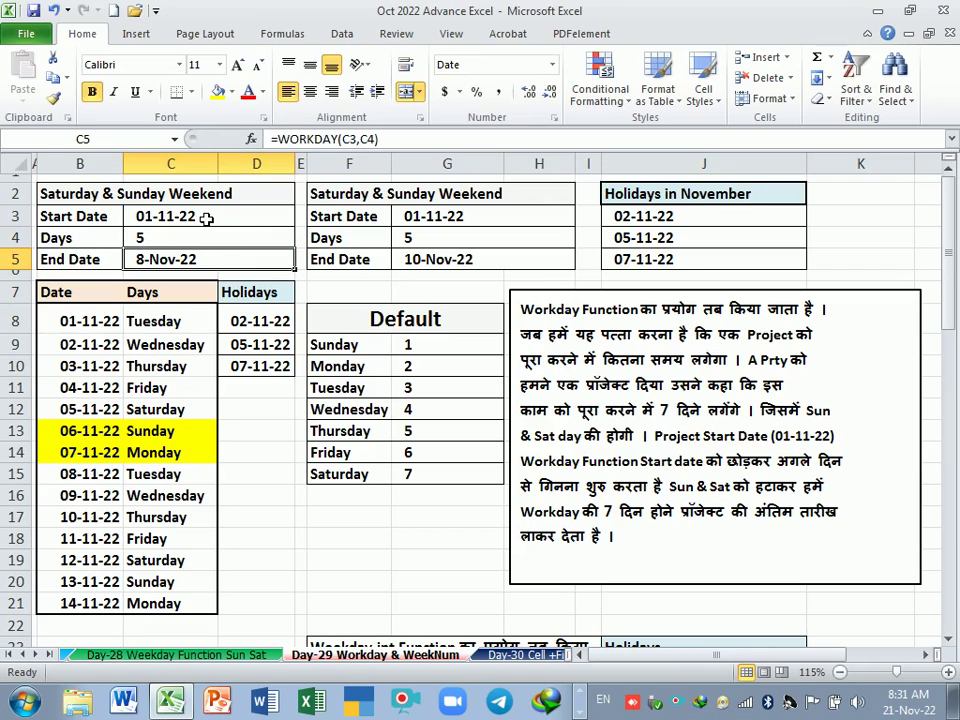
click(206, 218)
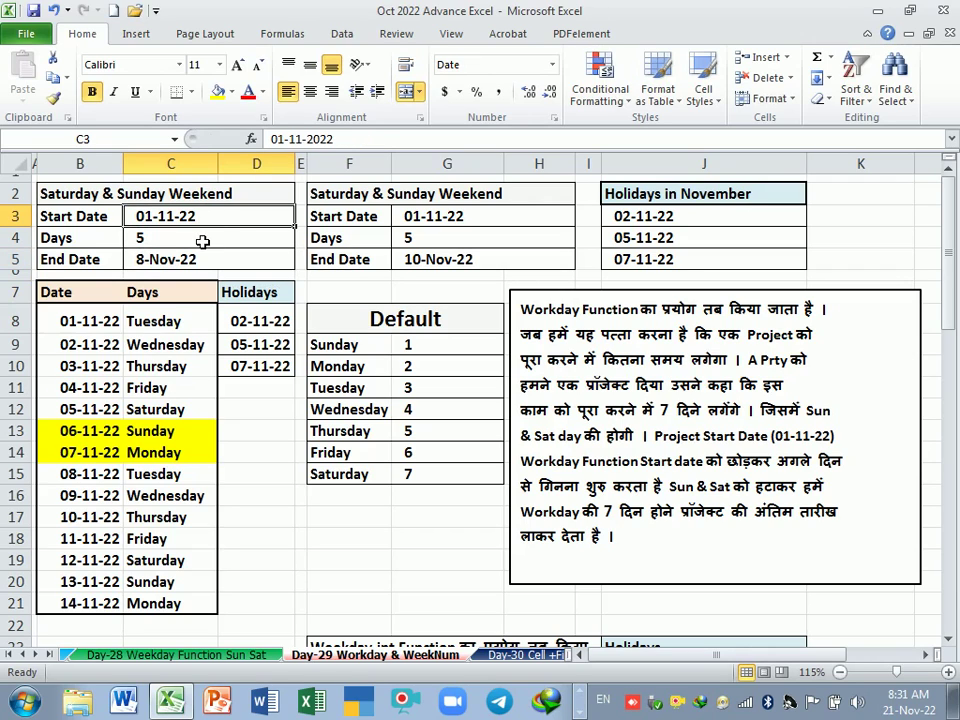
click(202, 241)
click(205, 267)
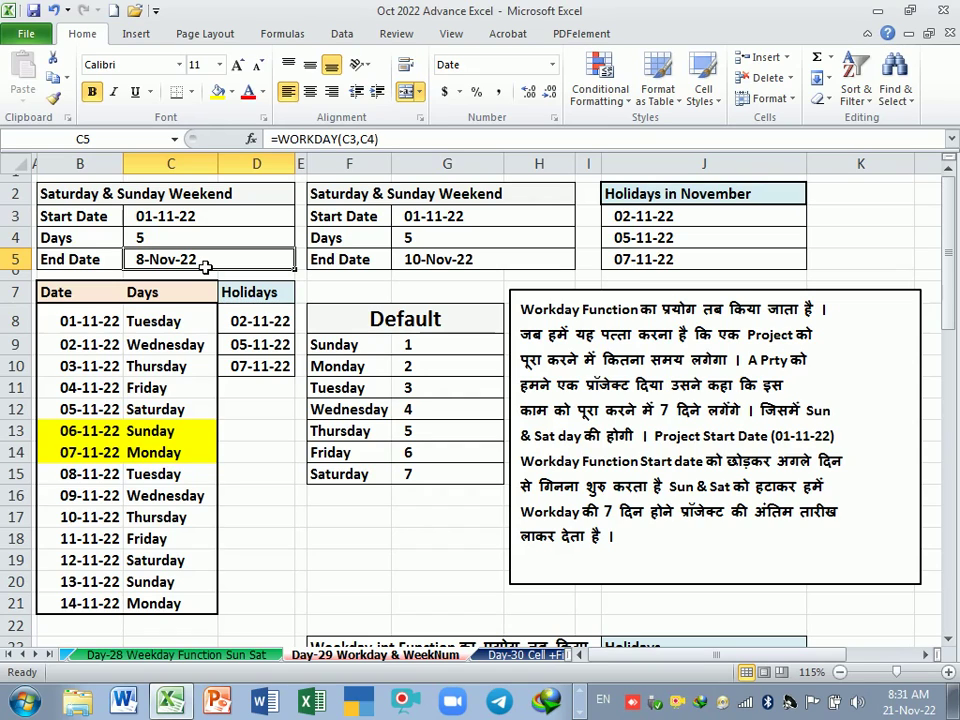
click(141, 220)
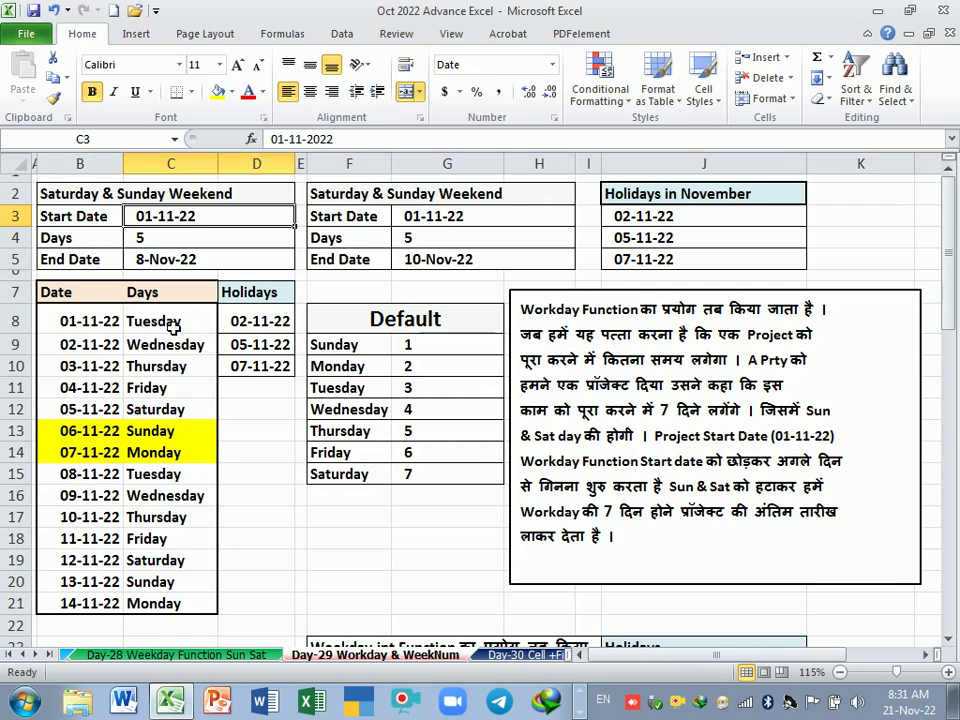
drag(96, 321, 170, 322)
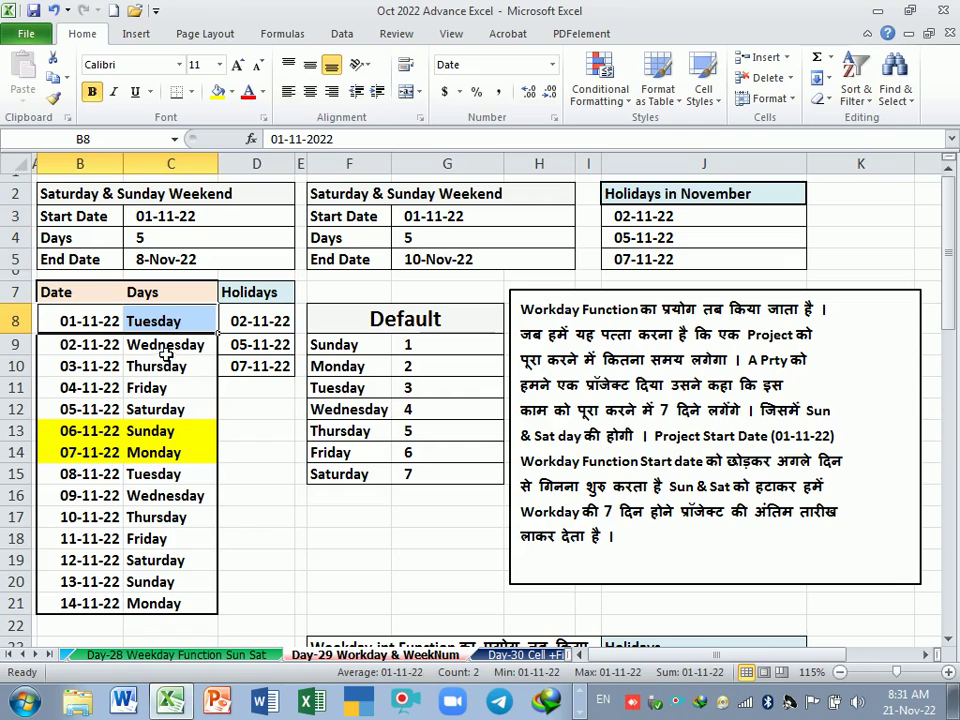
click(161, 354)
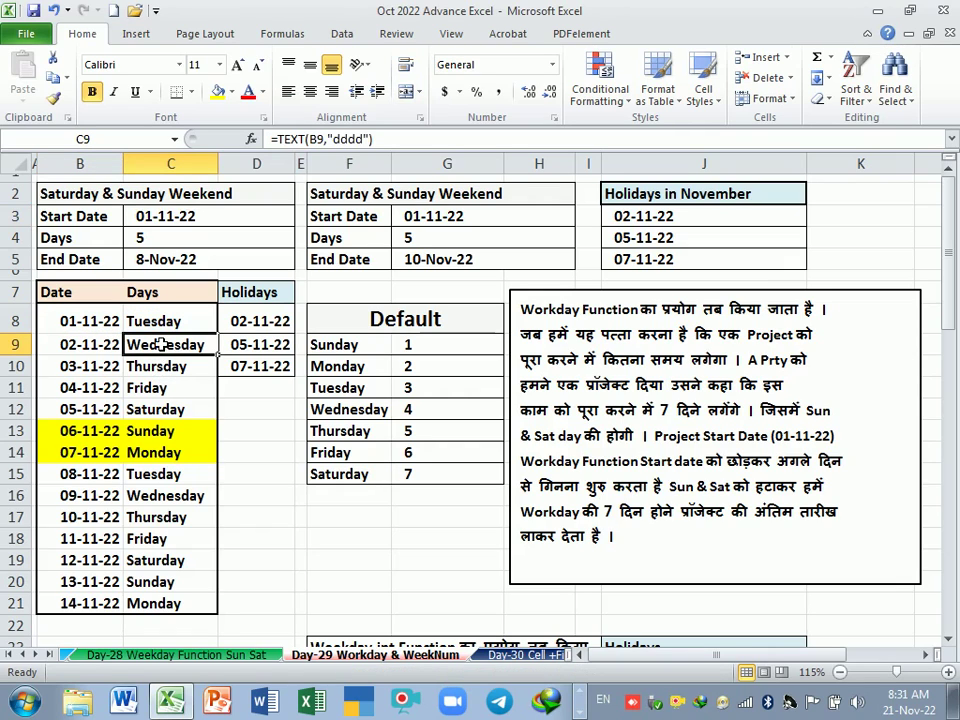
click(161, 367)
click(162, 388)
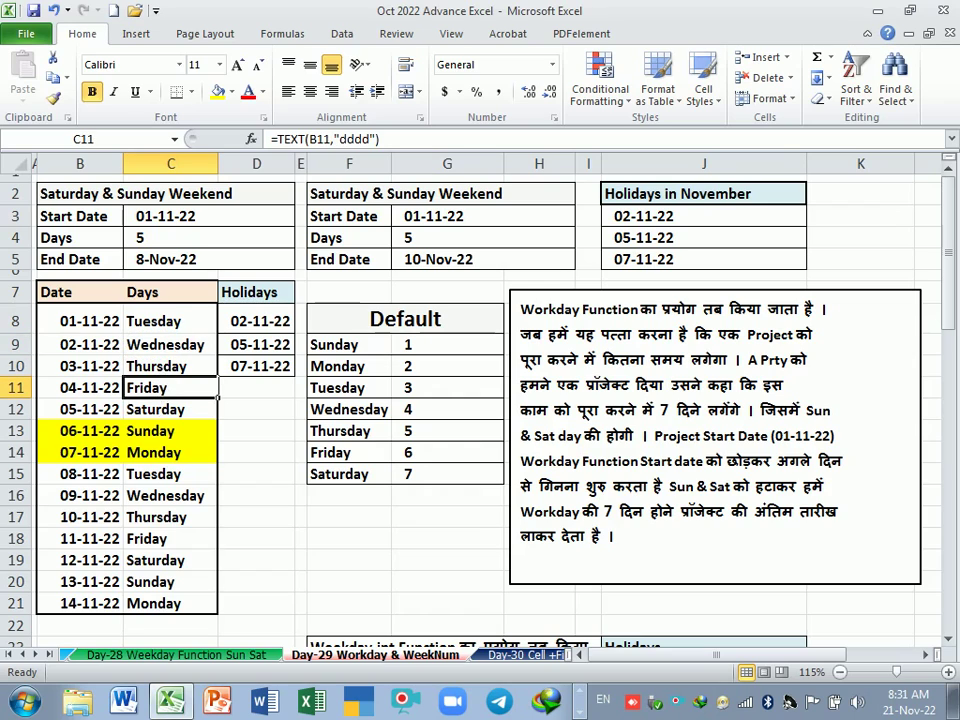
click(167, 452)
click(163, 476)
drag(70, 478, 143, 483)
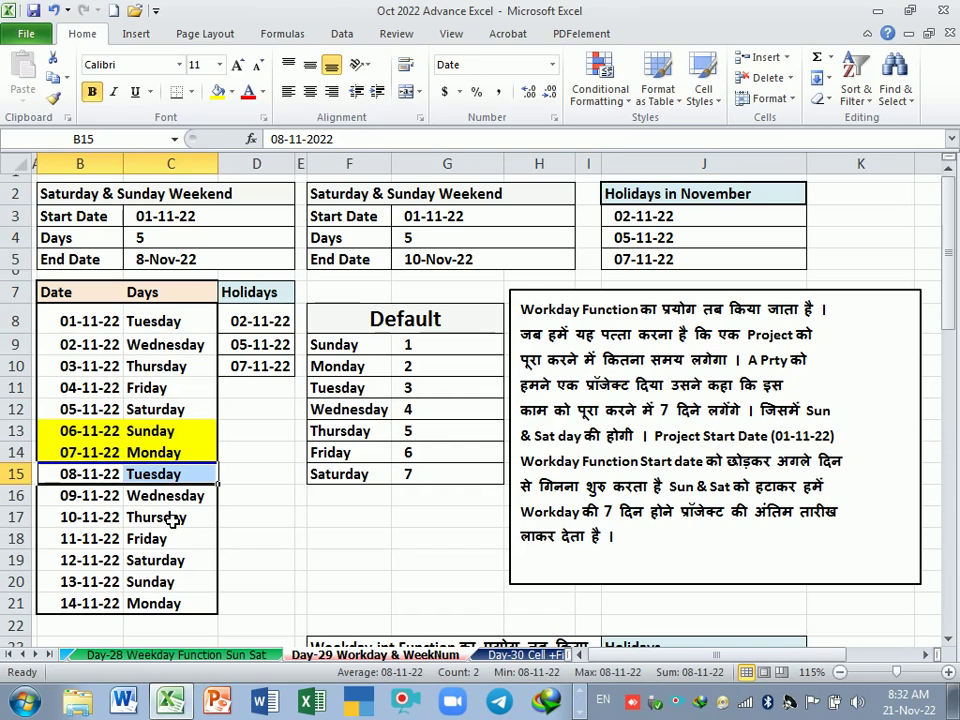
drag(90, 474, 167, 484)
click(185, 482)
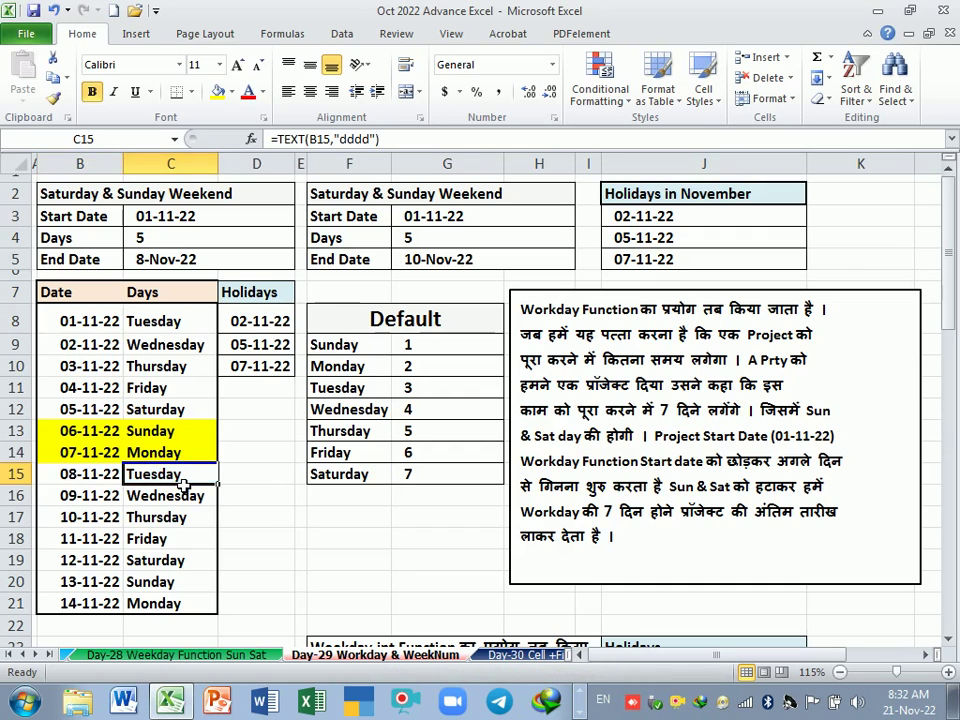
click(175, 322)
double_click(175, 322)
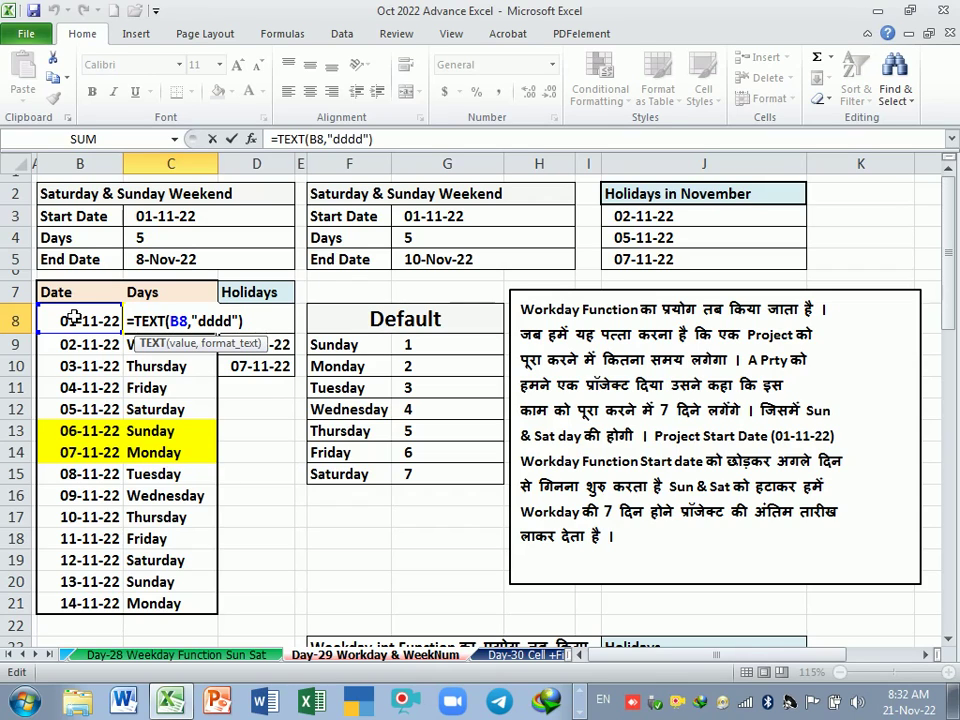
key(Return)
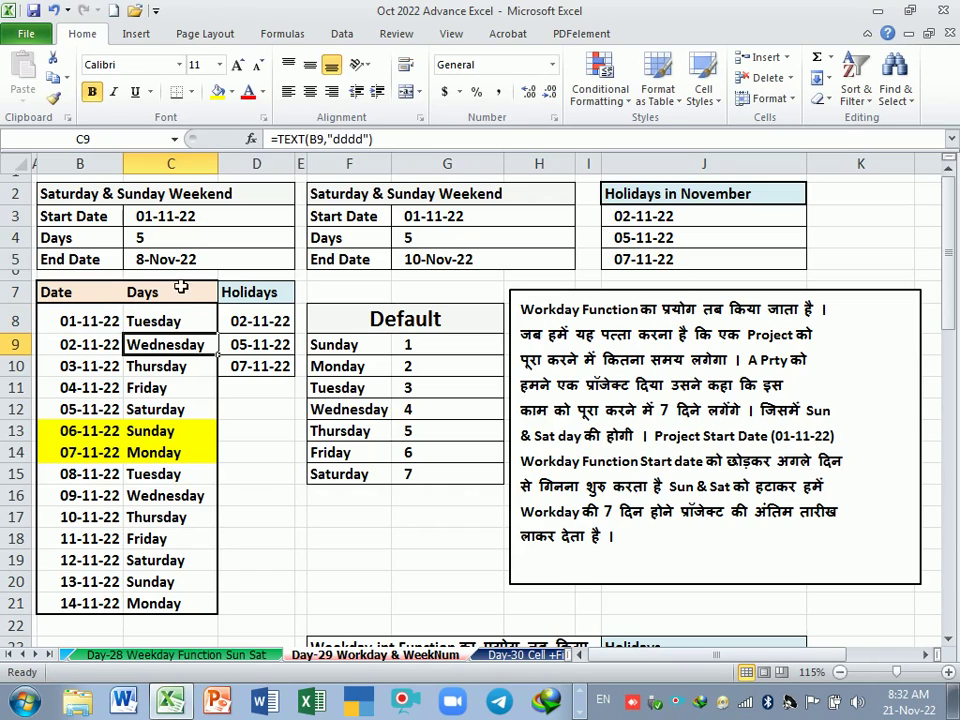
Step: Change the working days in C4 to 10, then to 6
click(170, 239)
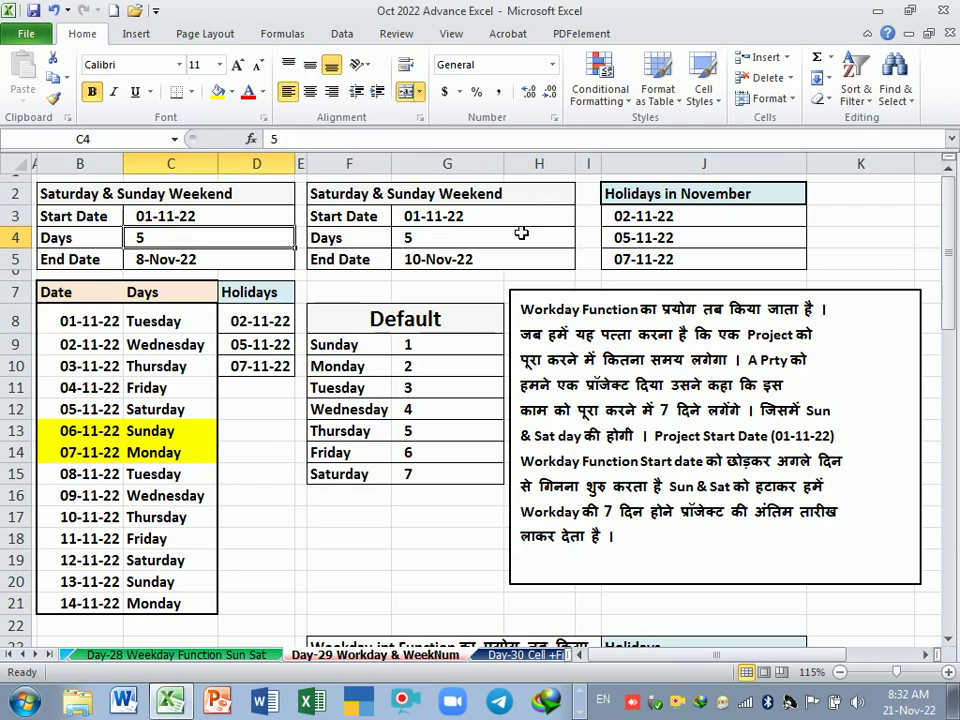
text(10)
key(Return)
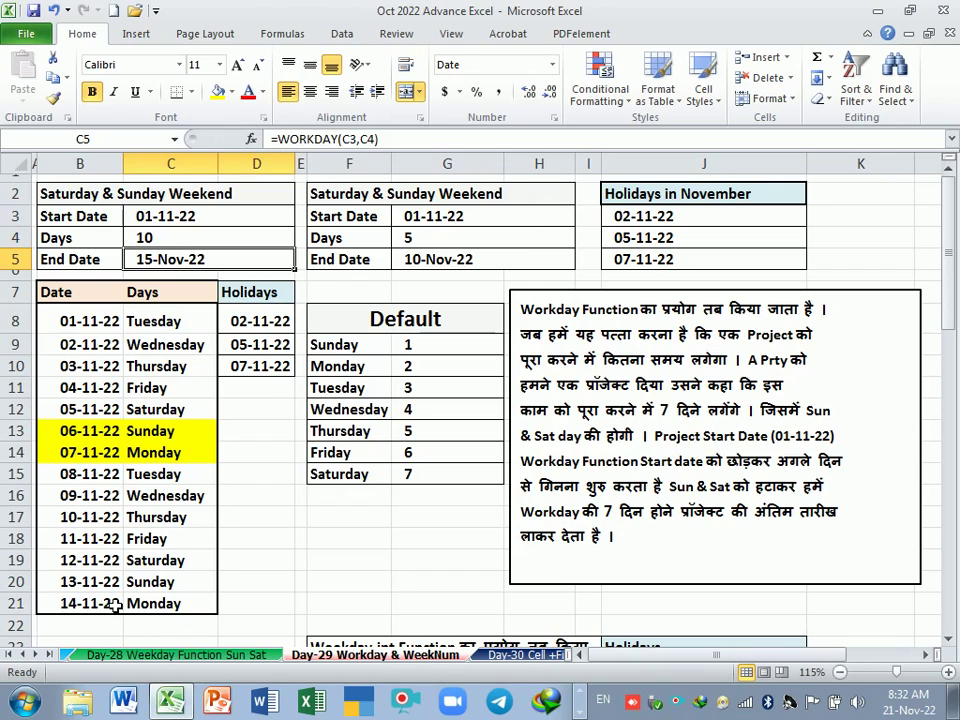
click(178, 237)
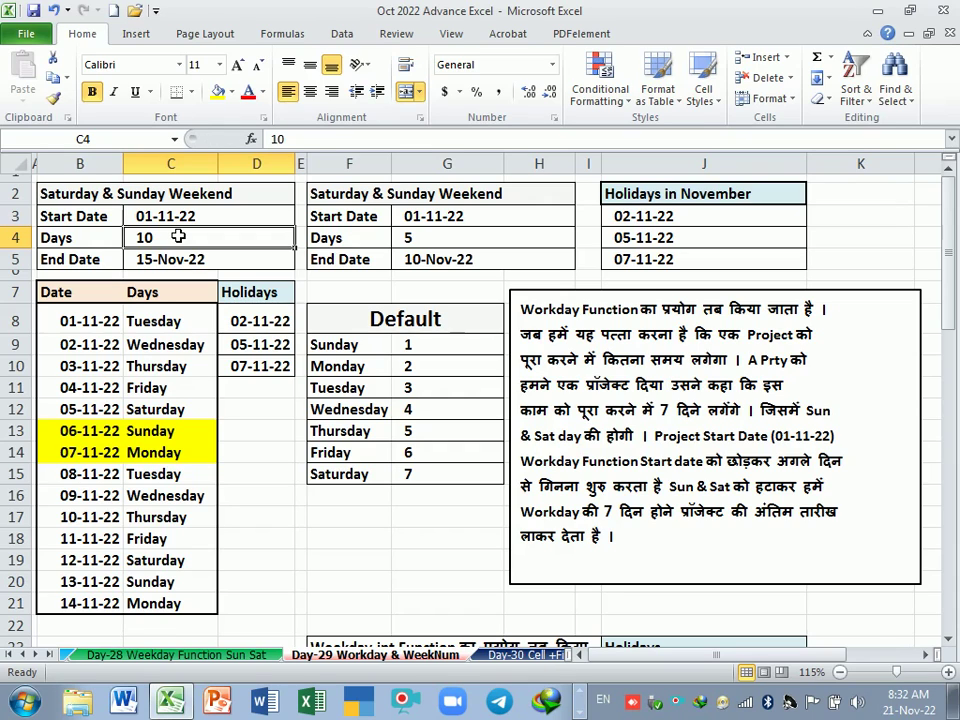
text(6)
key(Return)
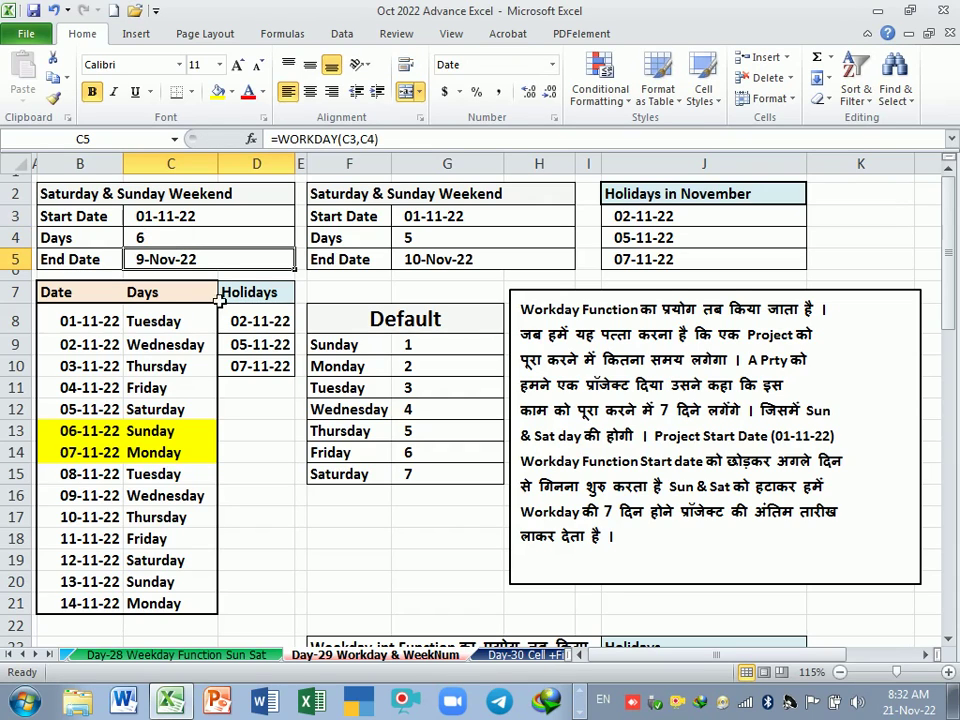
Step: Step through the date list from 02-11-22 down to the 09-11-22 row
click(107, 345)
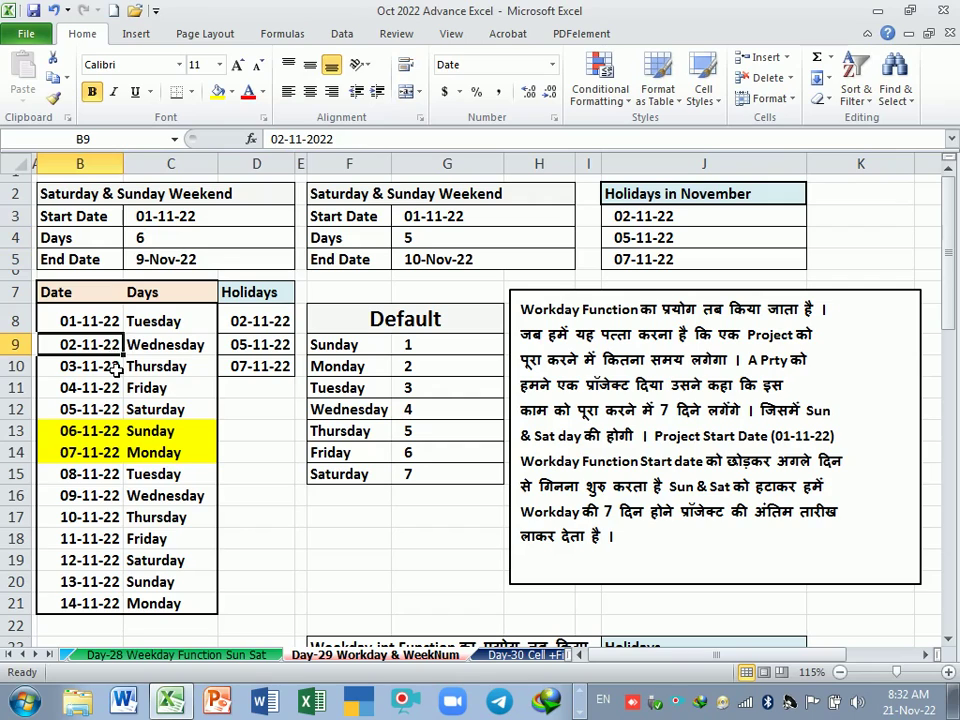
click(117, 368)
click(117, 389)
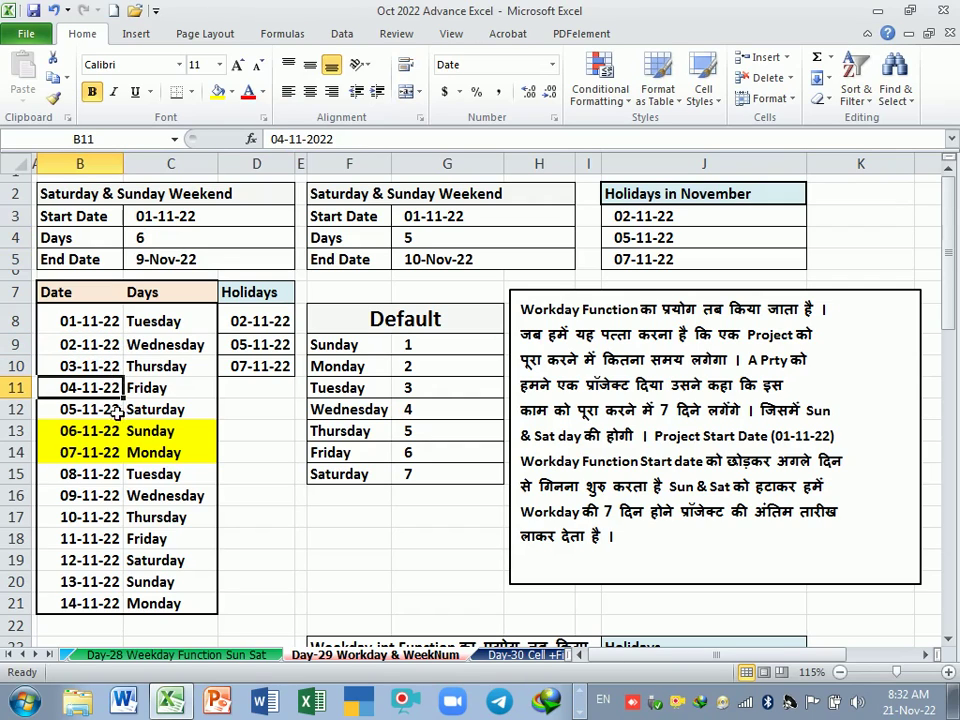
click(107, 454)
click(108, 476)
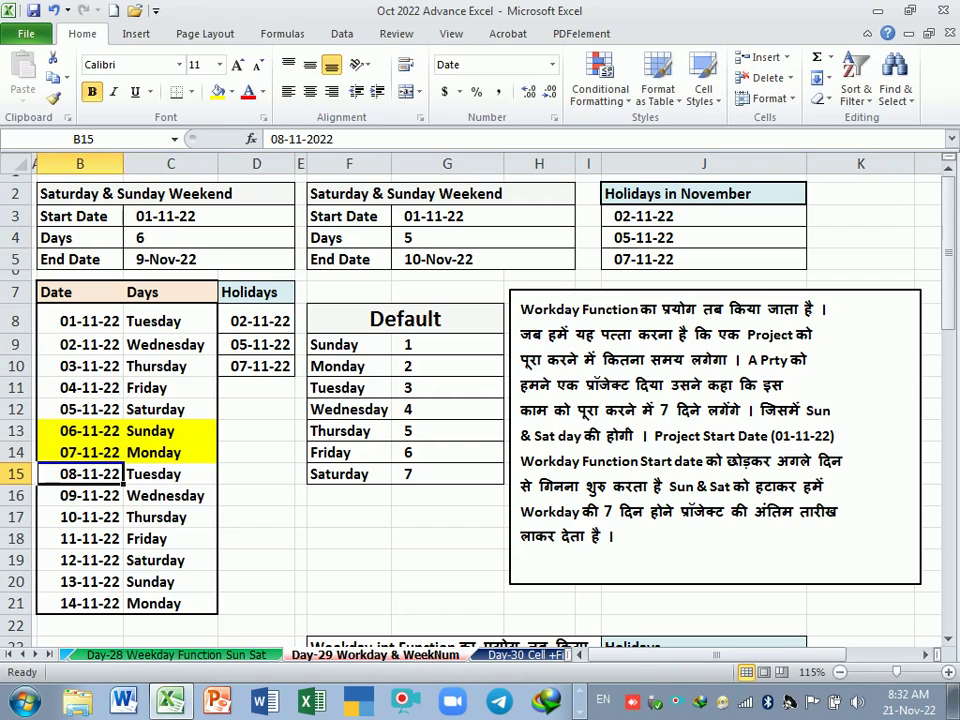
drag(95, 495, 160, 497)
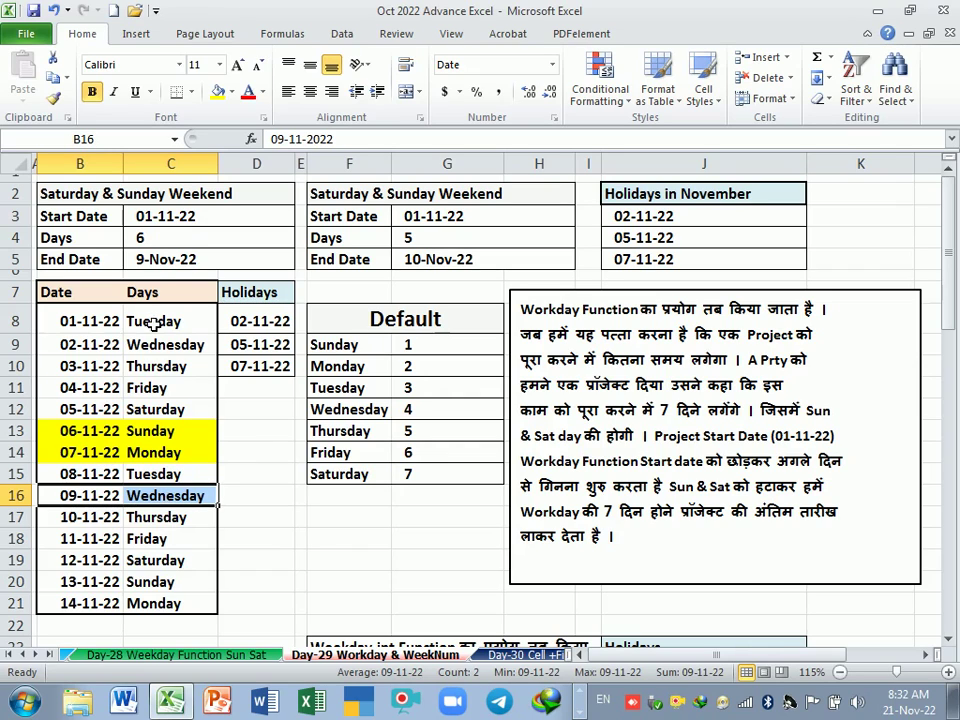
Step: Check C5's 9-Nov-22 end date against the days in C4 and the start date in C3
click(213, 261)
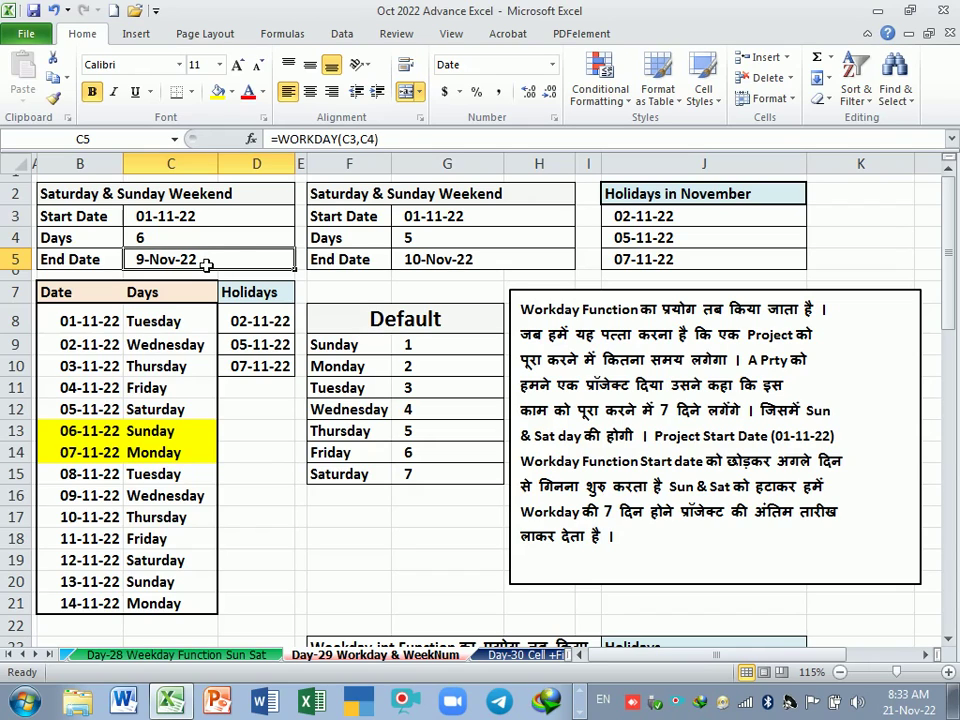
click(201, 243)
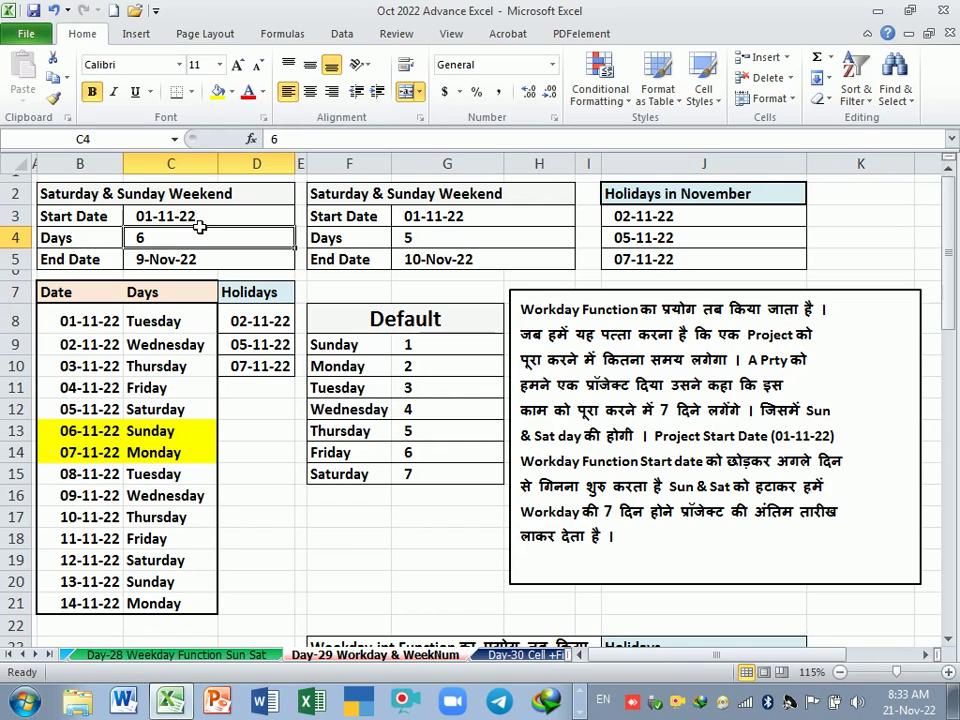
click(200, 224)
click(196, 247)
click(200, 262)
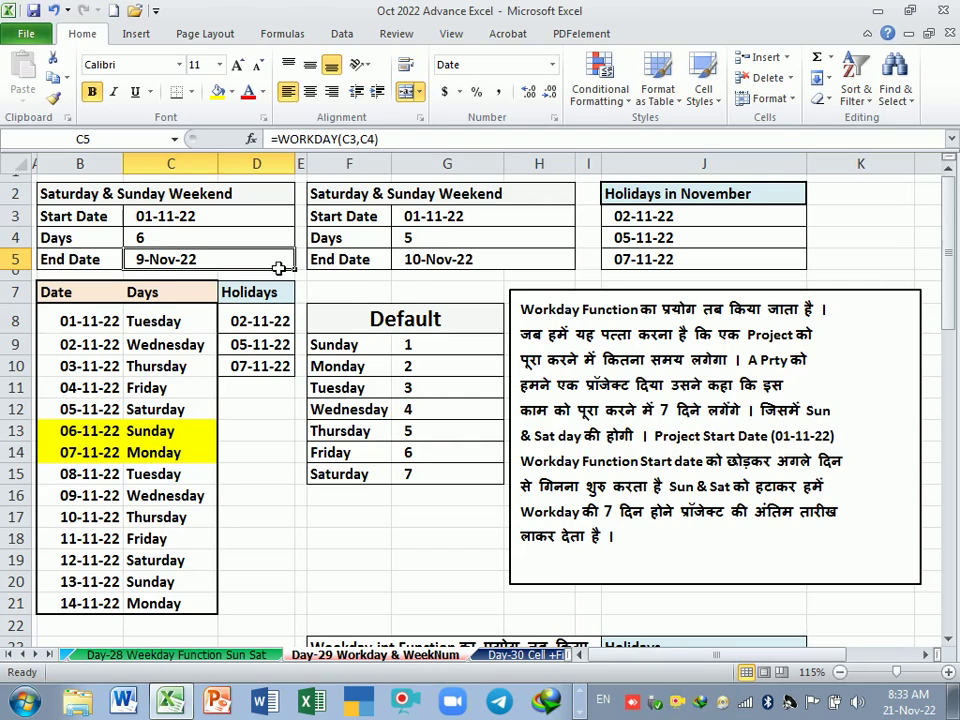
click(424, 245)
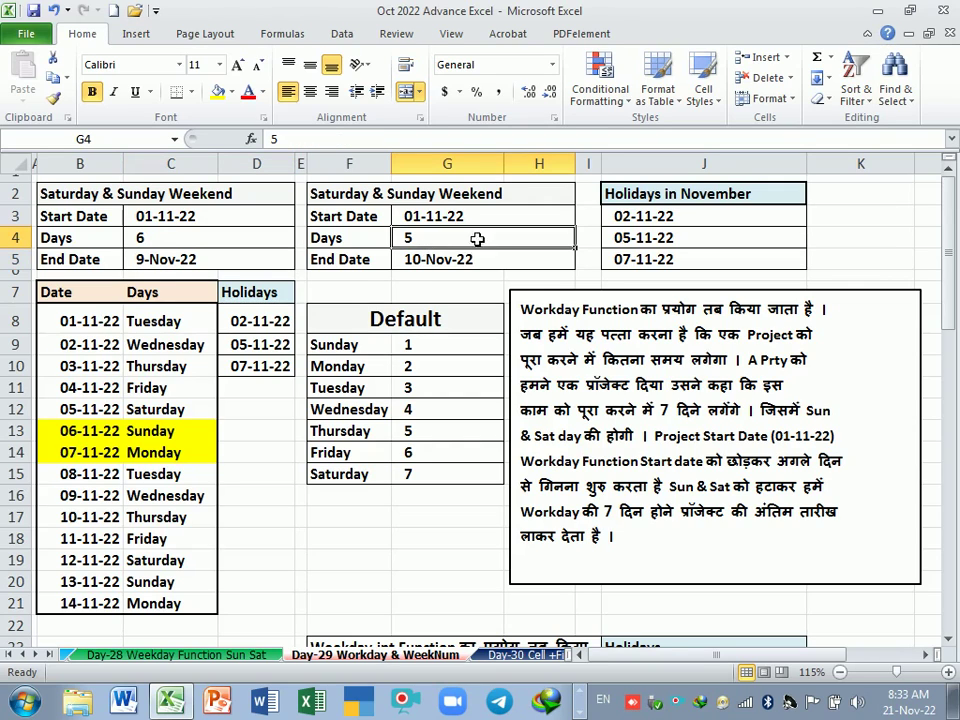
drag(628, 215, 645, 261)
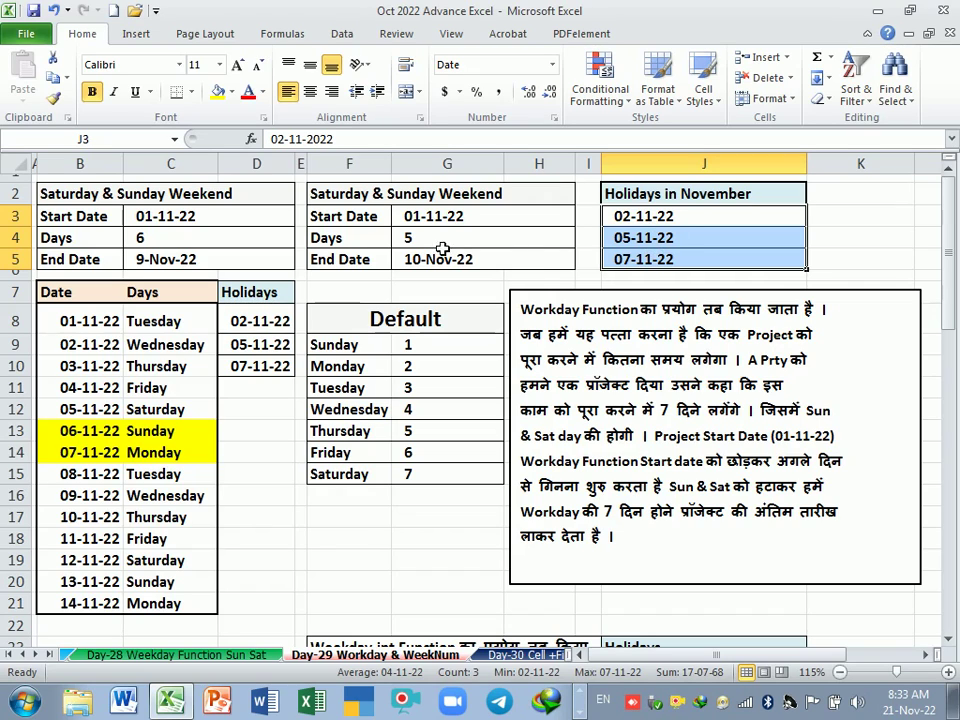
click(633, 219)
click(641, 240)
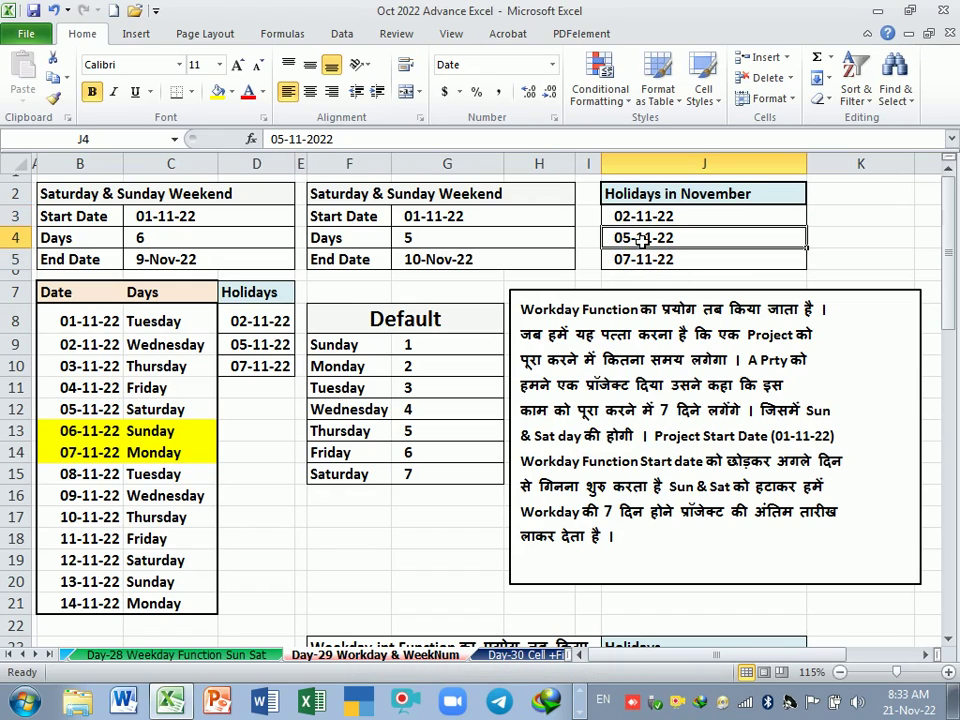
click(647, 262)
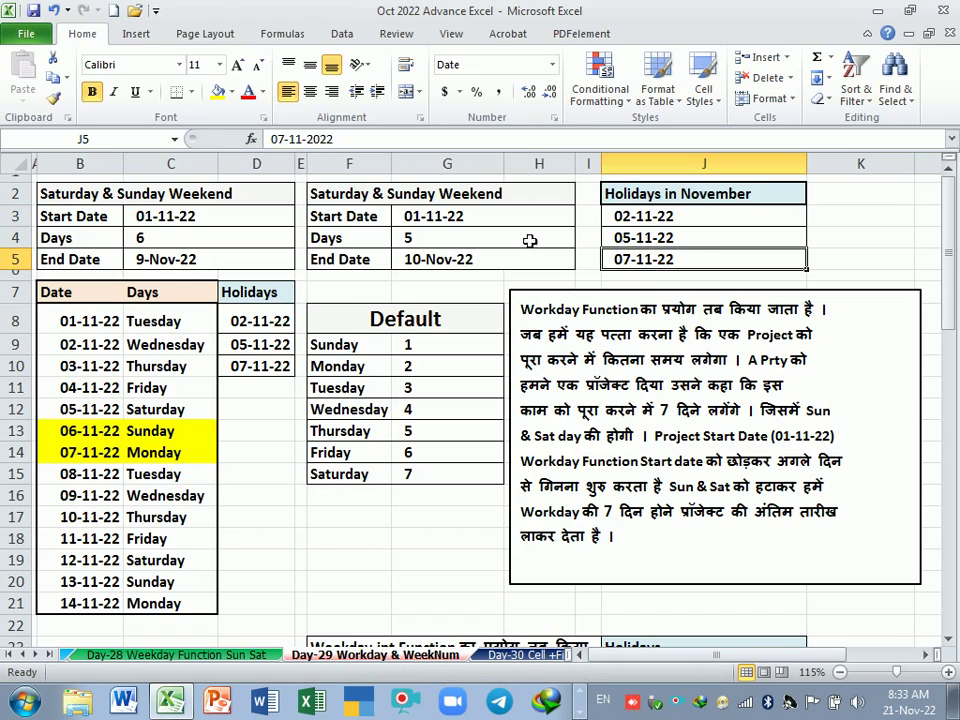
drag(645, 216, 692, 258)
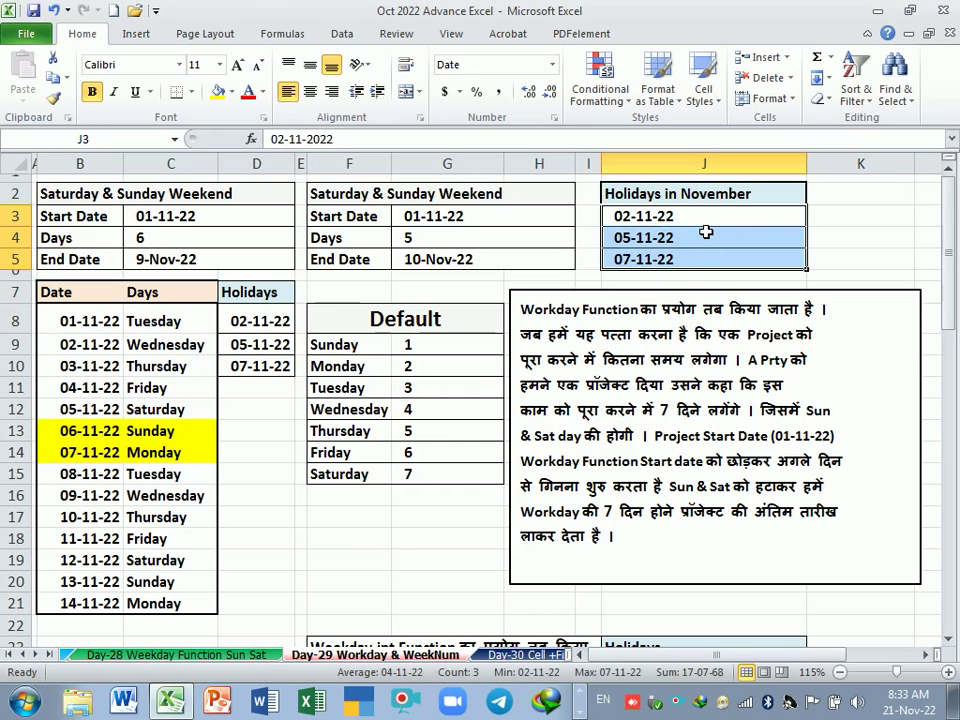
click(810, 236)
drag(707, 222, 707, 258)
Step: Replace G5 with =WORKDAY(G3,G4,J3:J5), excluding the November holidays to get 10-Nov-22
click(518, 259)
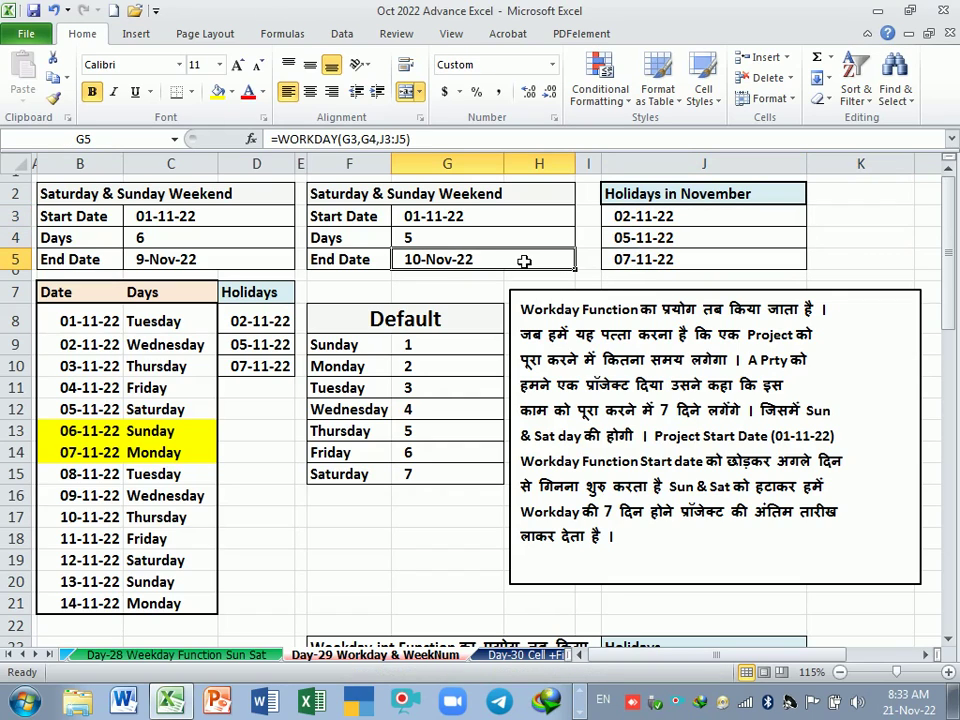
key(Delete)
text(=)
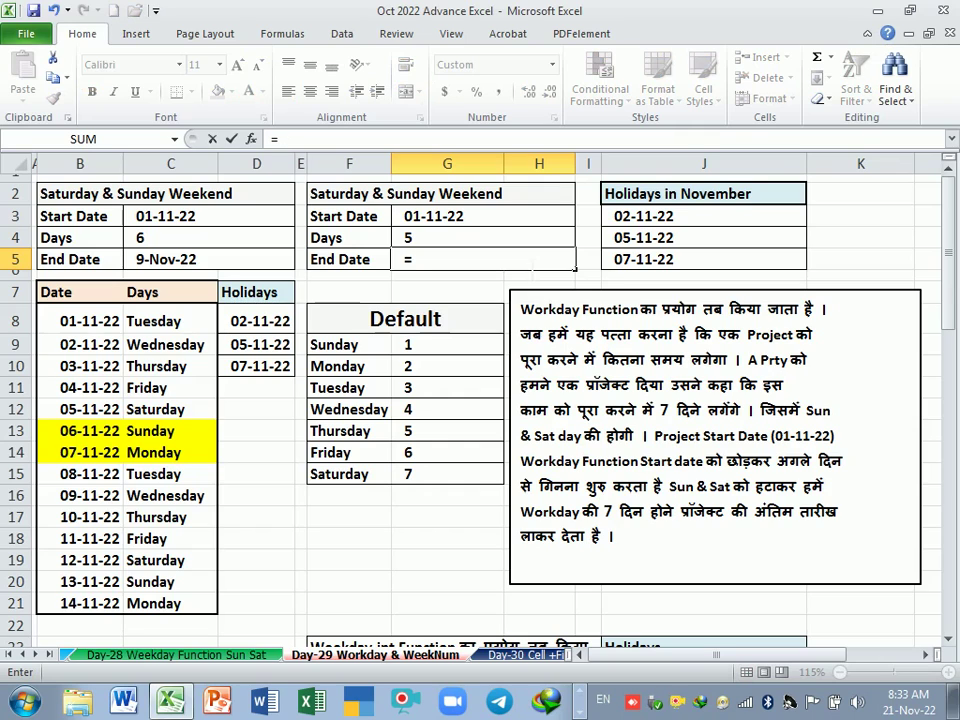
text(wo)
key(Down)
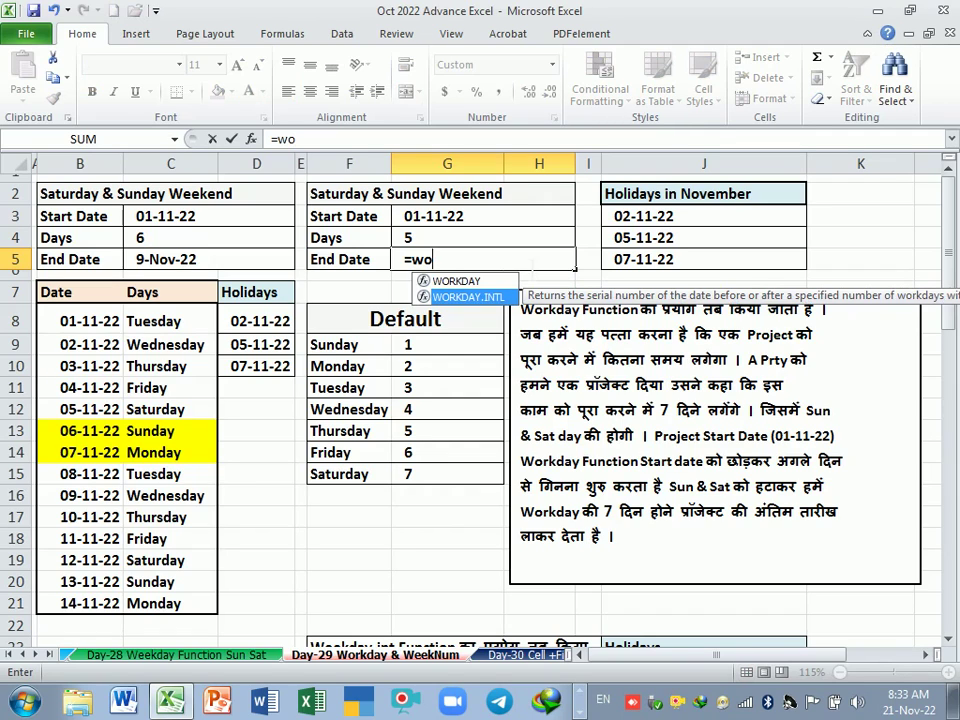
key(Up)
key(Tab)
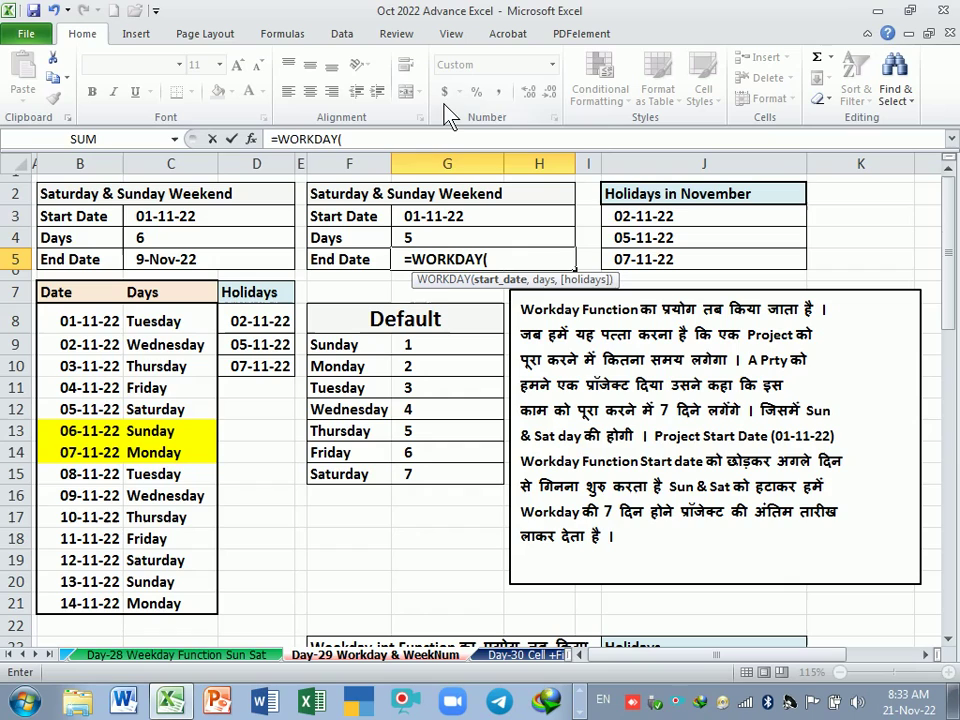
click(477, 217)
text(,)
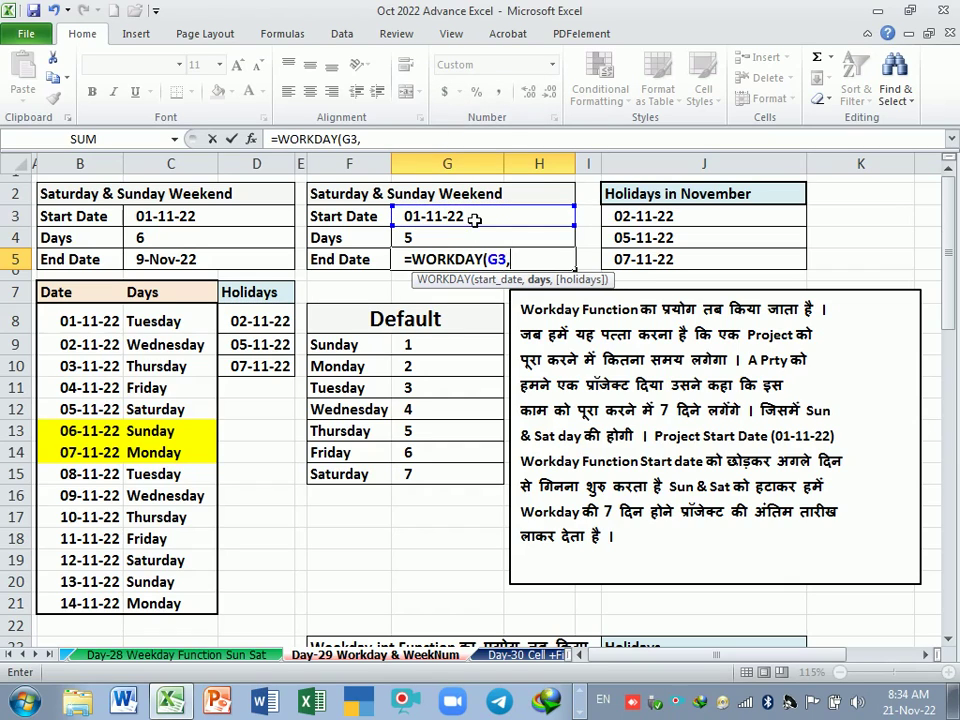
click(480, 247)
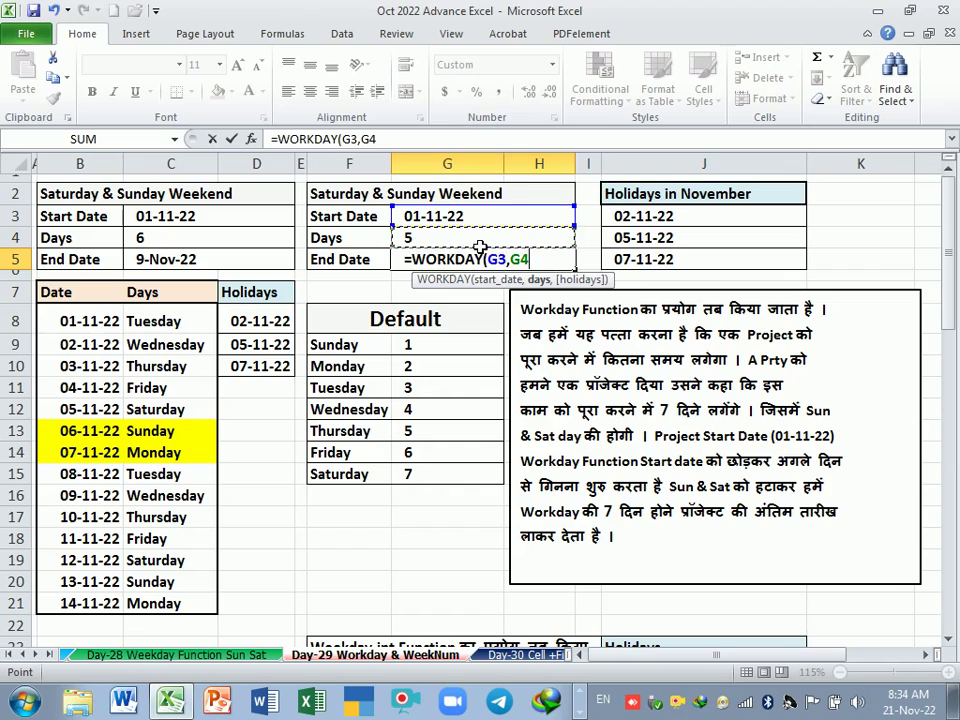
text(,)
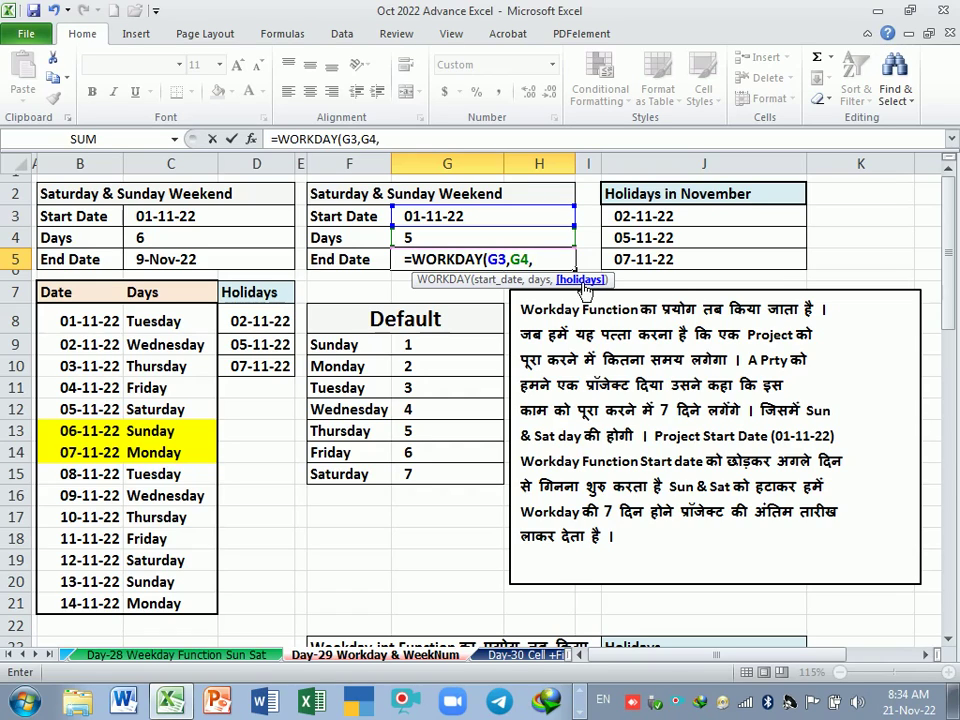
drag(636, 215, 658, 259)
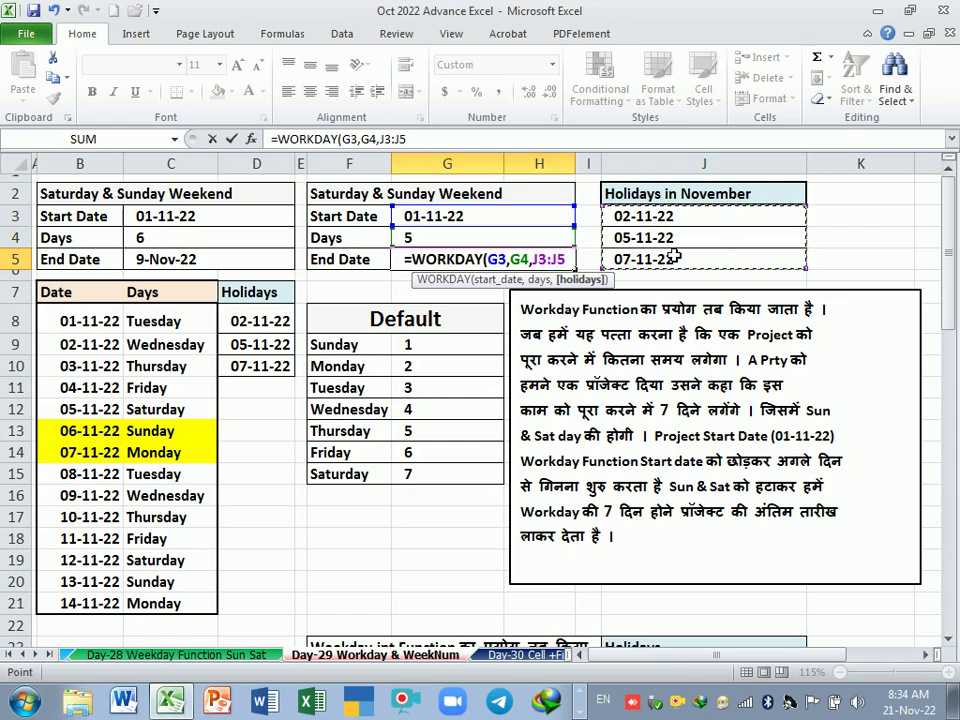
key(Return)
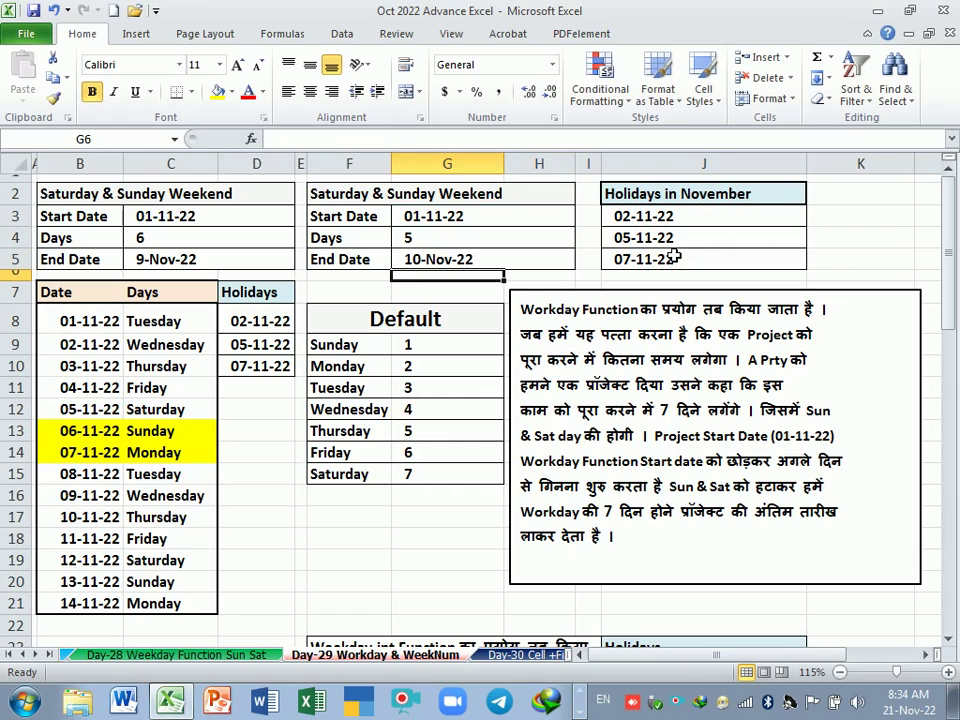
click(484, 265)
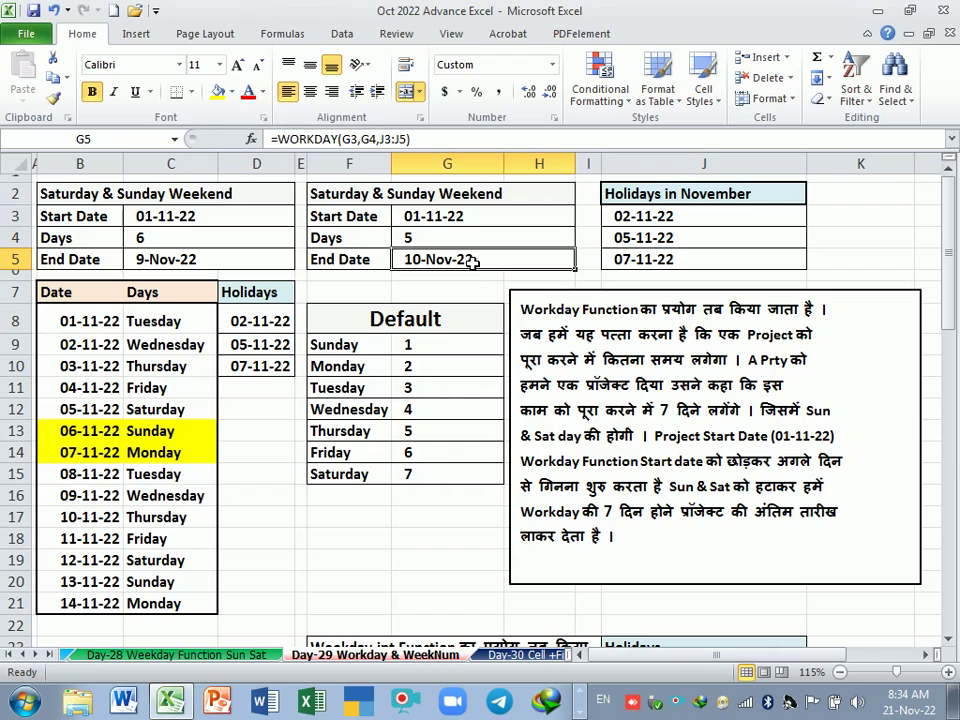
click(643, 216)
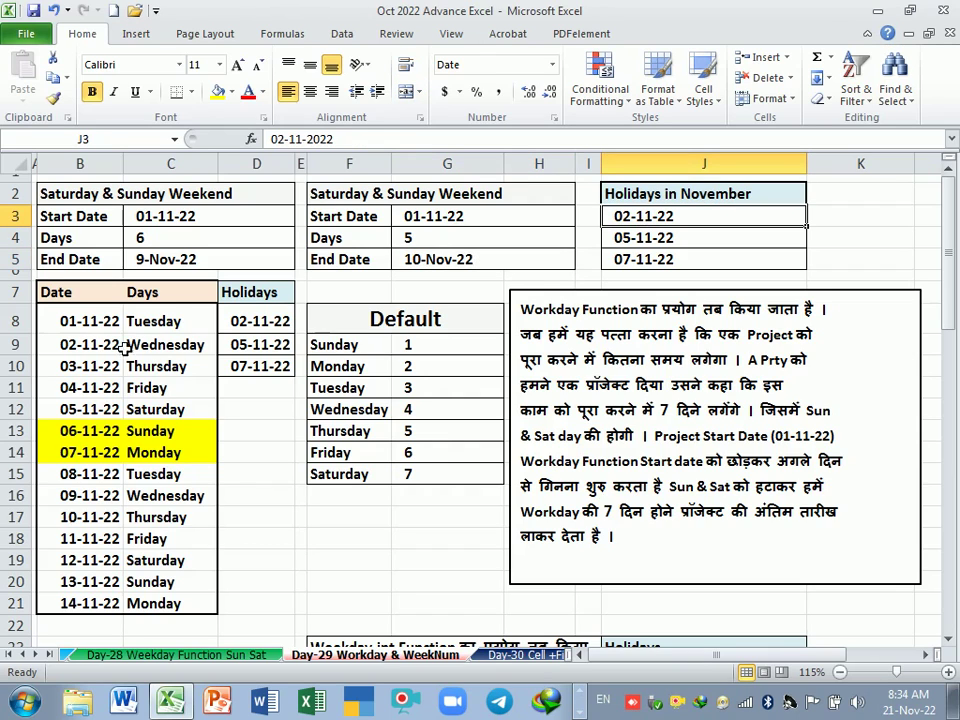
drag(90, 322, 157, 335)
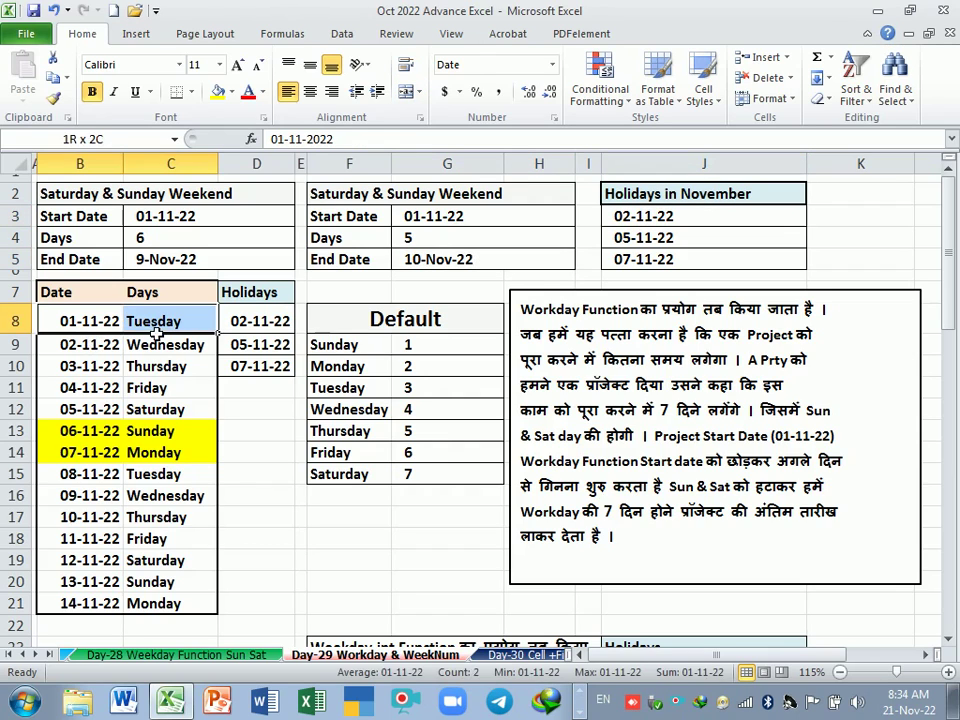
drag(96, 344, 140, 344)
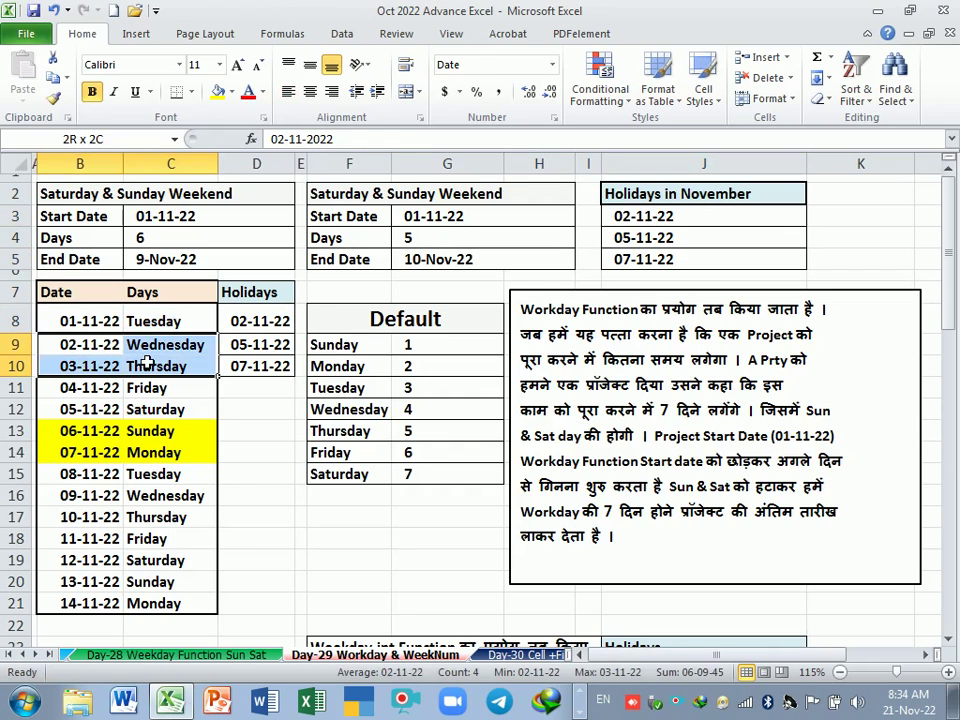
click(97, 370)
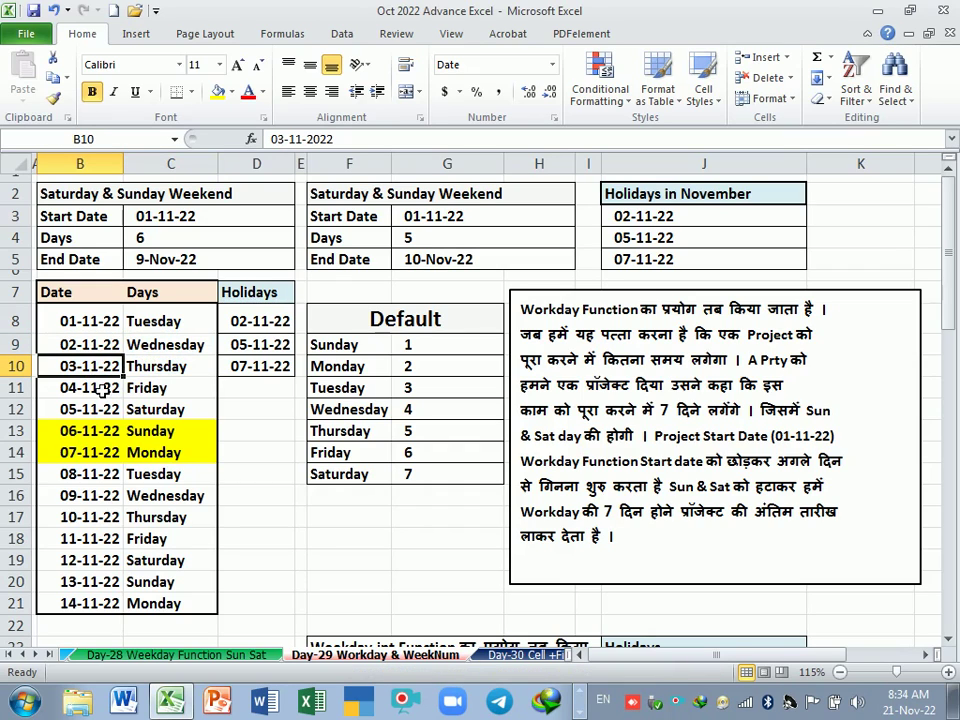
click(90, 388)
drag(92, 409, 215, 412)
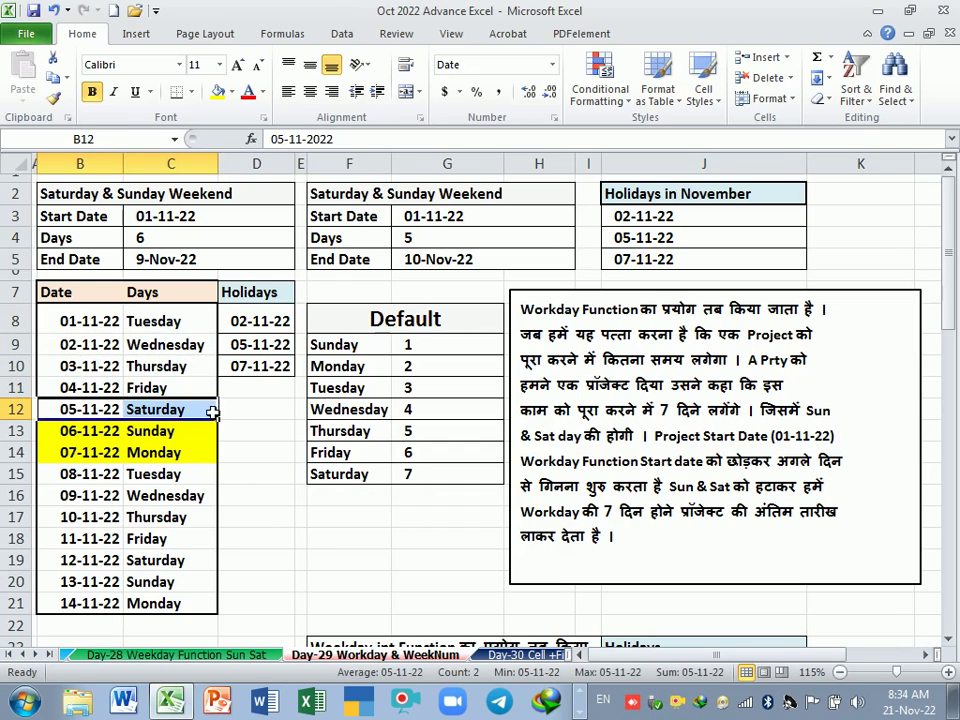
drag(90, 431, 166, 447)
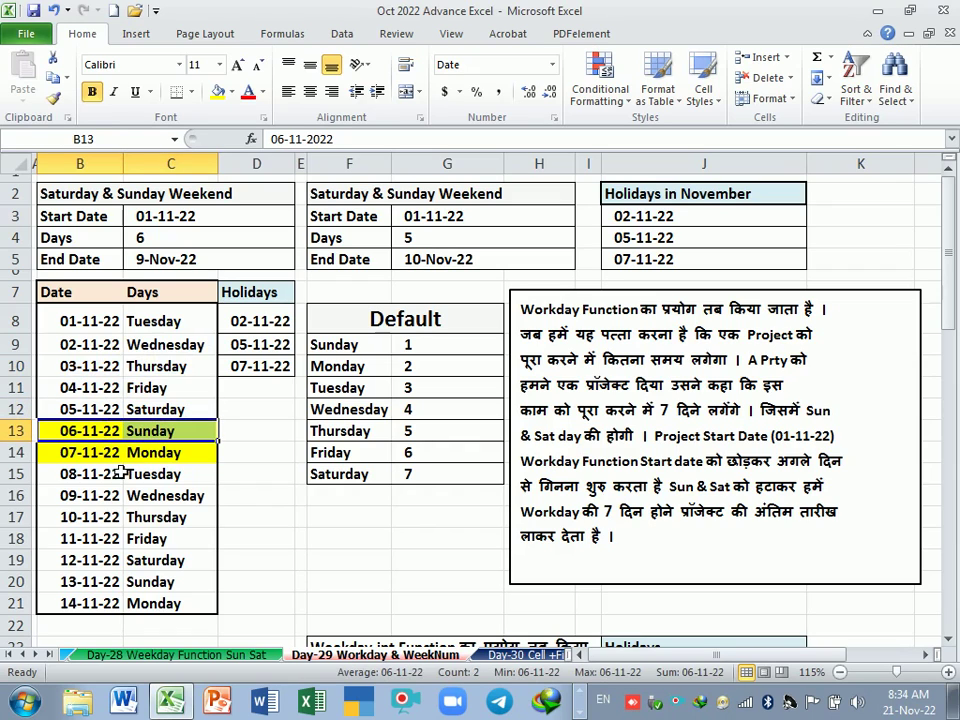
drag(88, 452, 173, 465)
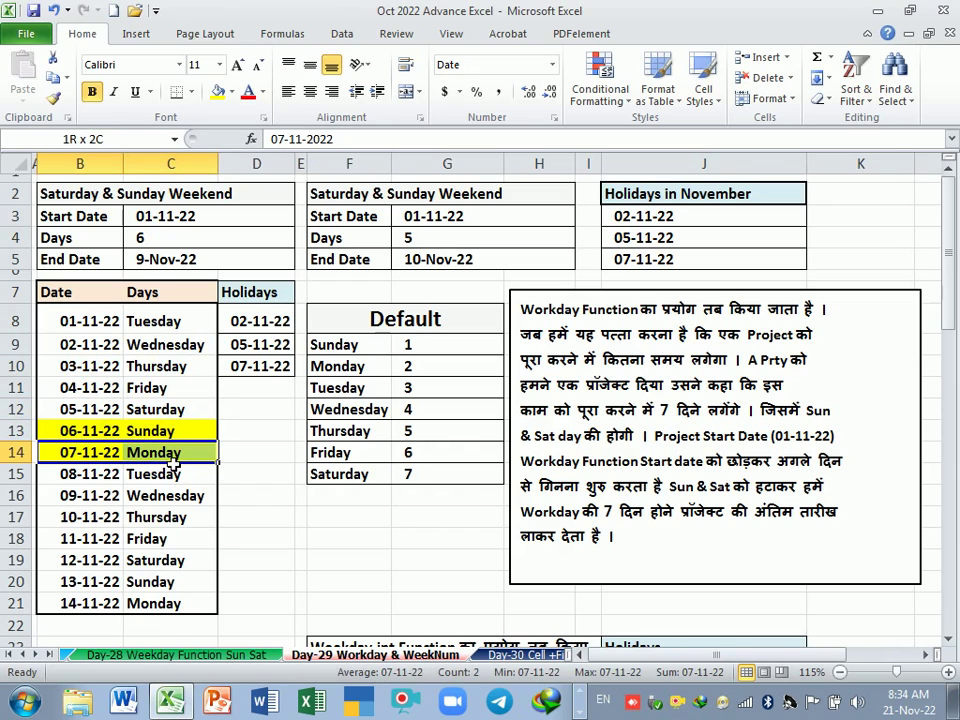
key(Down)
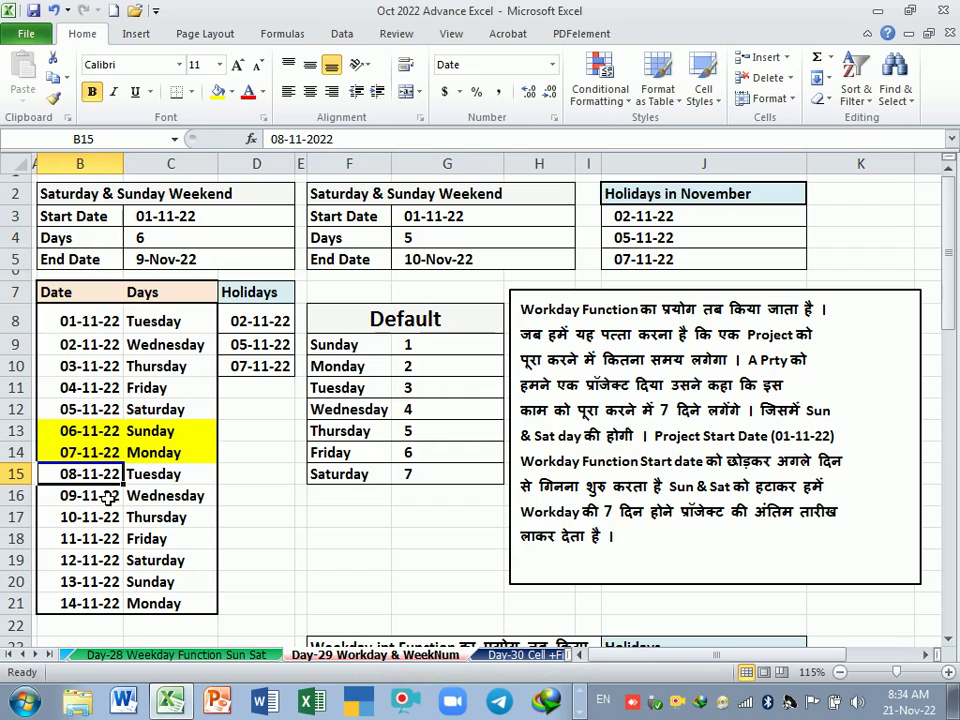
click(107, 502)
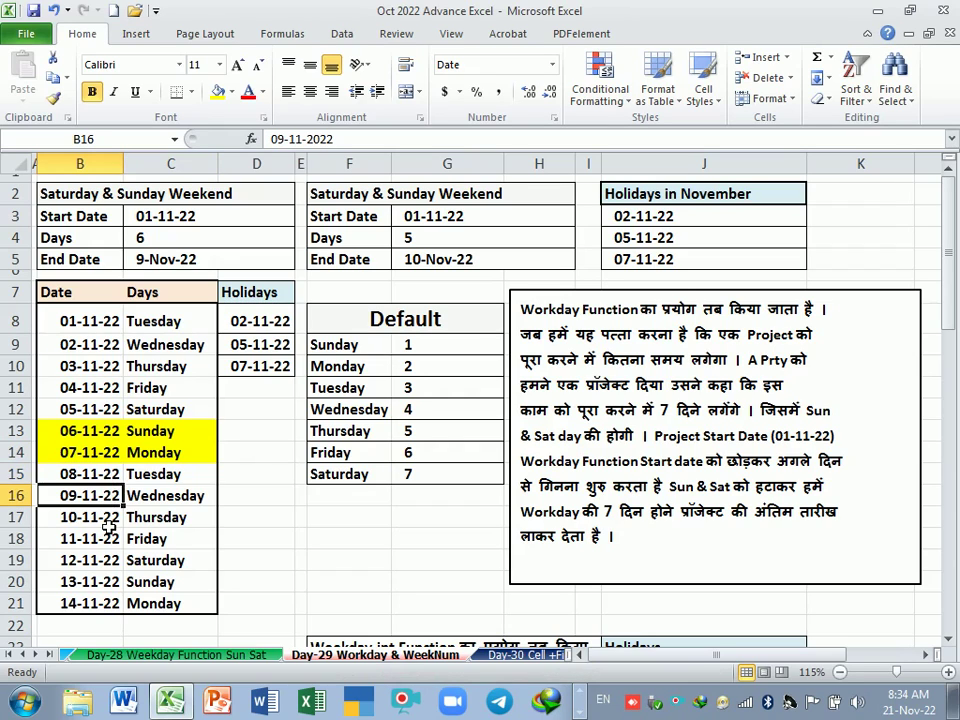
click(90, 522)
drag(90, 522, 140, 518)
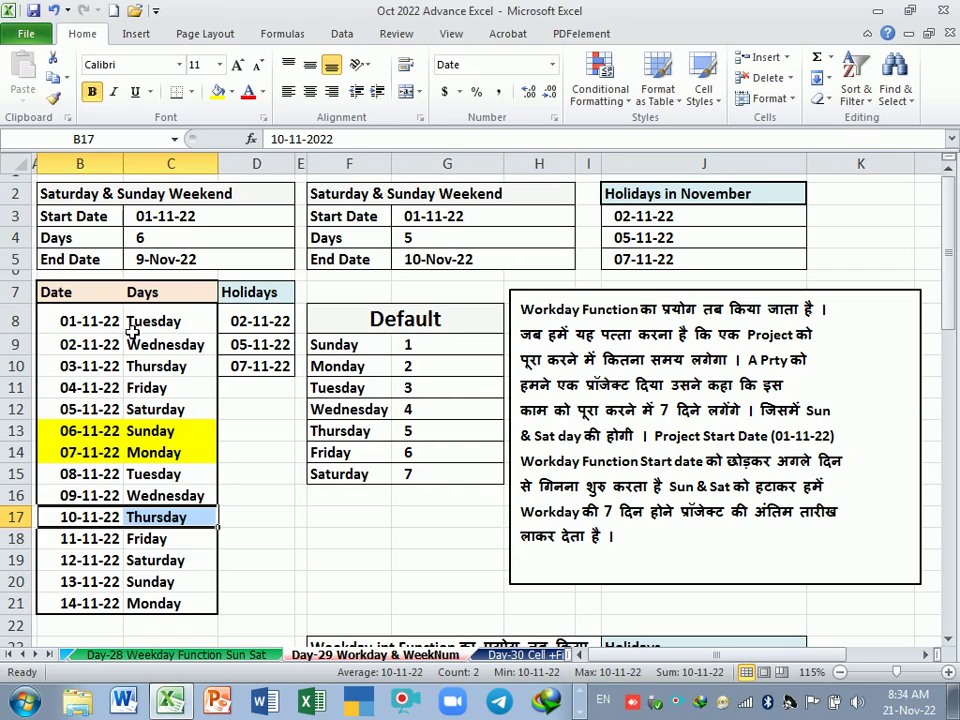
drag(114, 321, 127, 608)
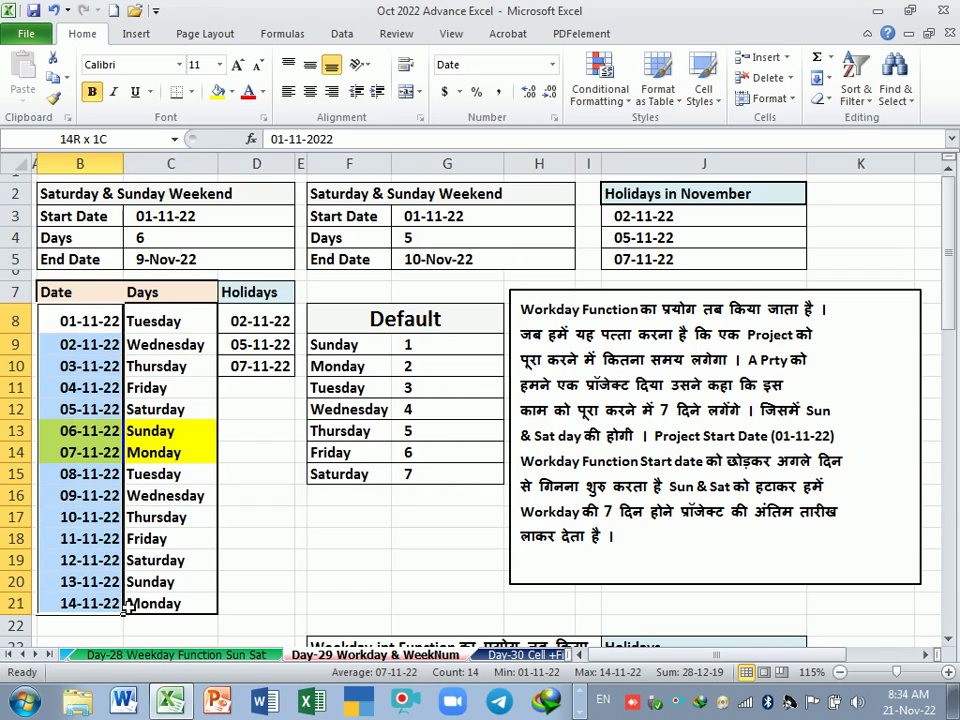
drag(127, 608, 128, 609)
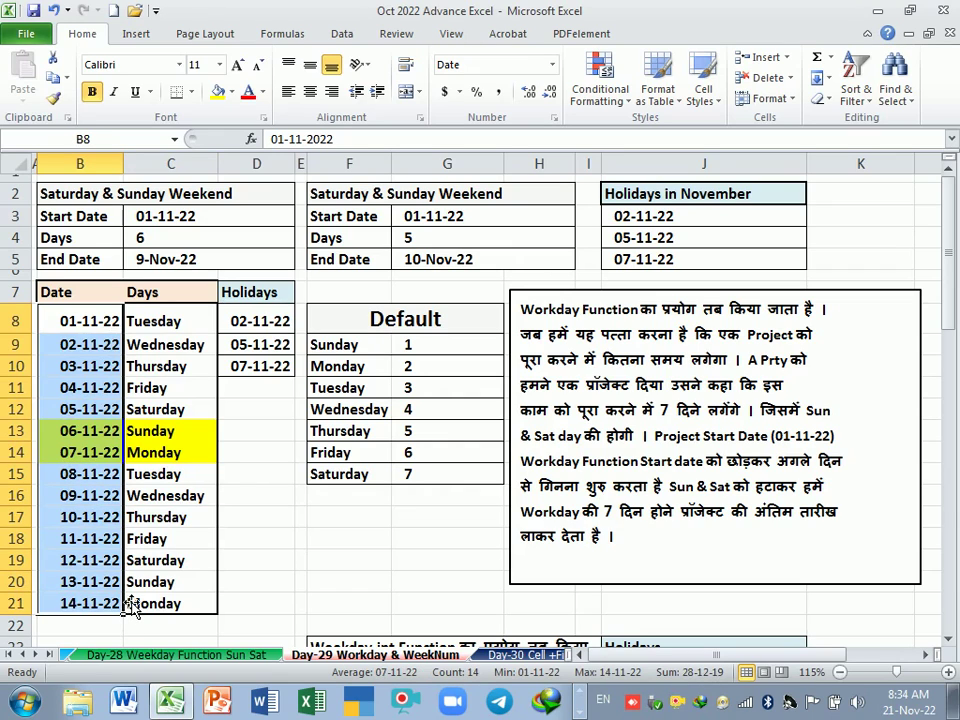
click(116, 496)
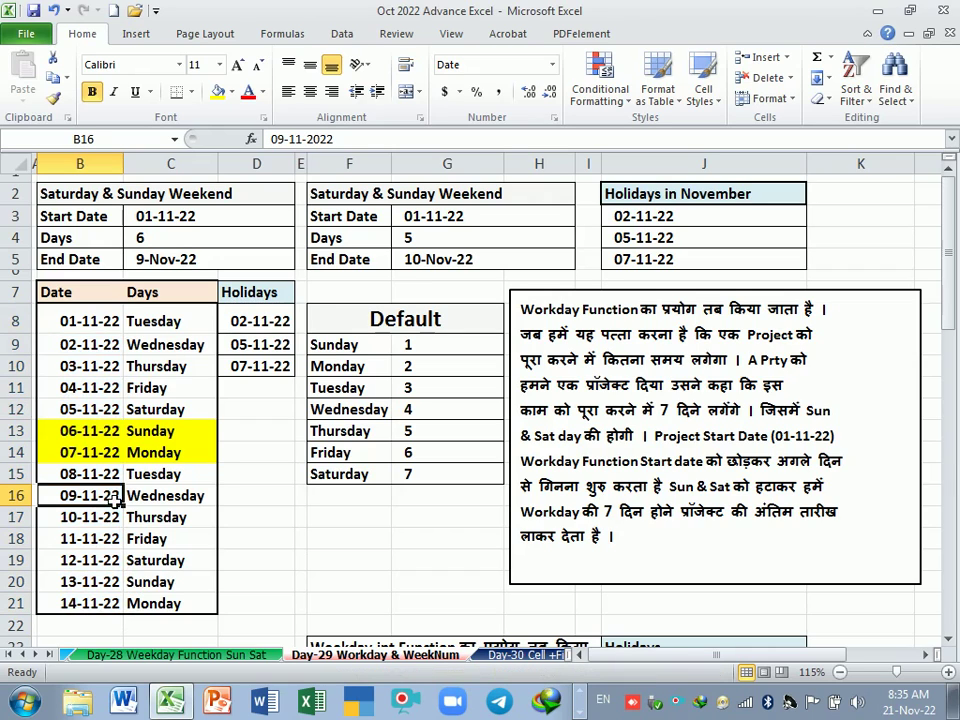
click(423, 260)
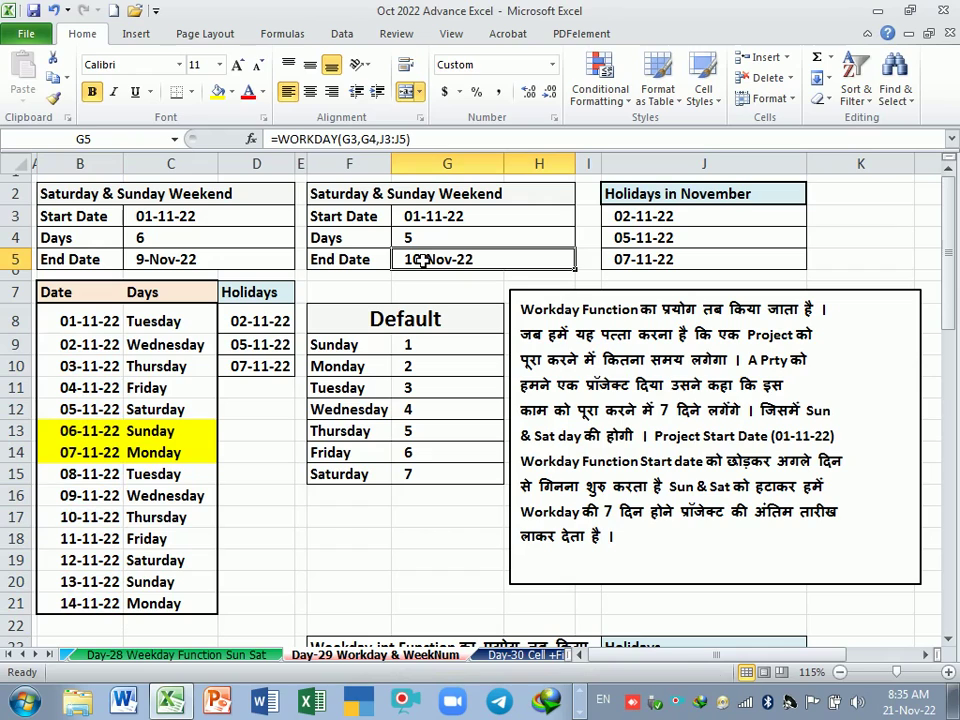
click(431, 276)
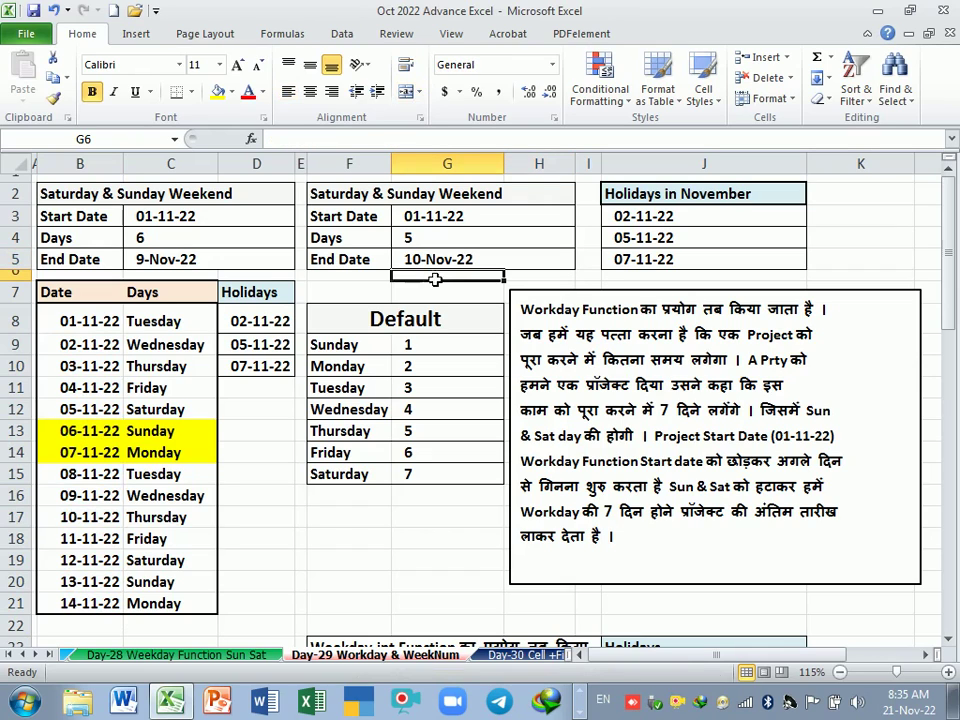
click(438, 259)
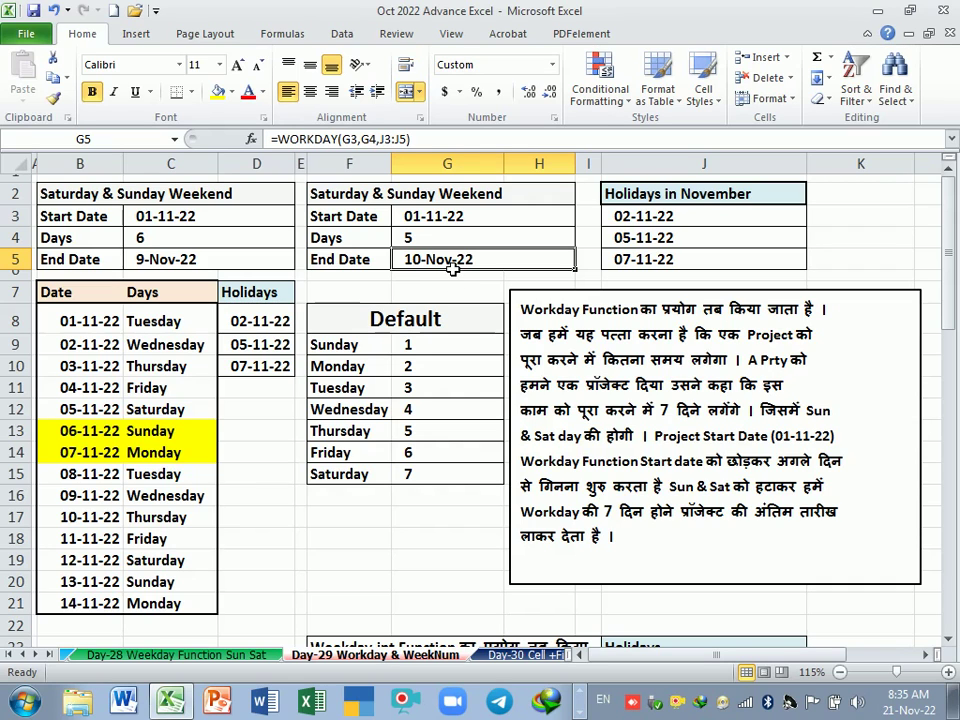
Step: Scroll down to the WeekEnd Only Sunday example and the Weekday.int explanation
scroll(445, 290, down, 3)
scroll(439, 315, down, 2)
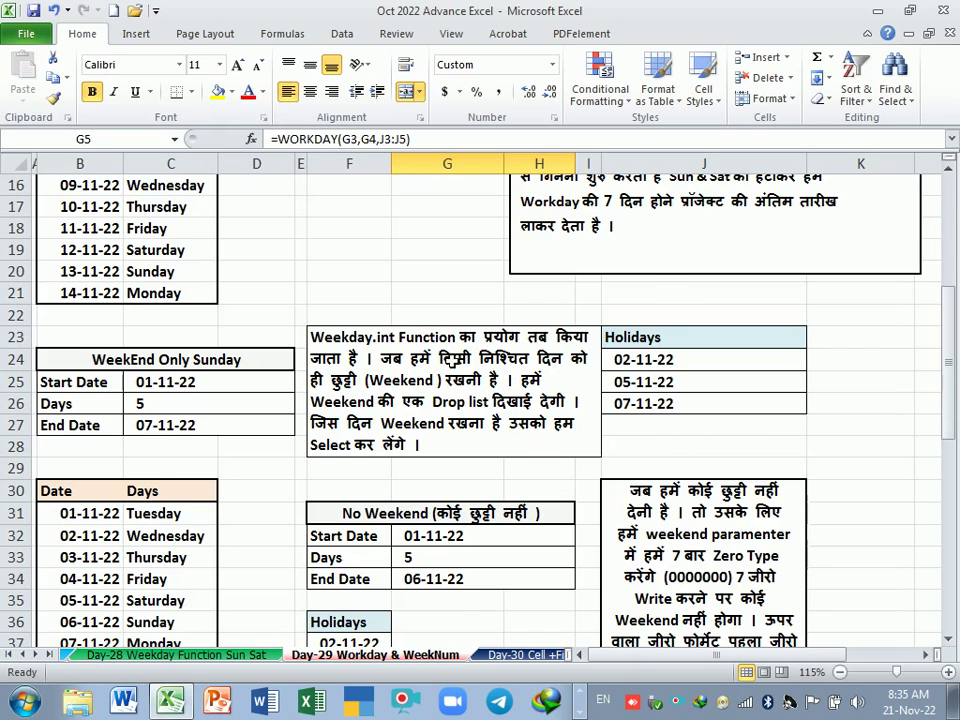
scroll(439, 356, up, 4)
scroll(439, 356, up, 1)
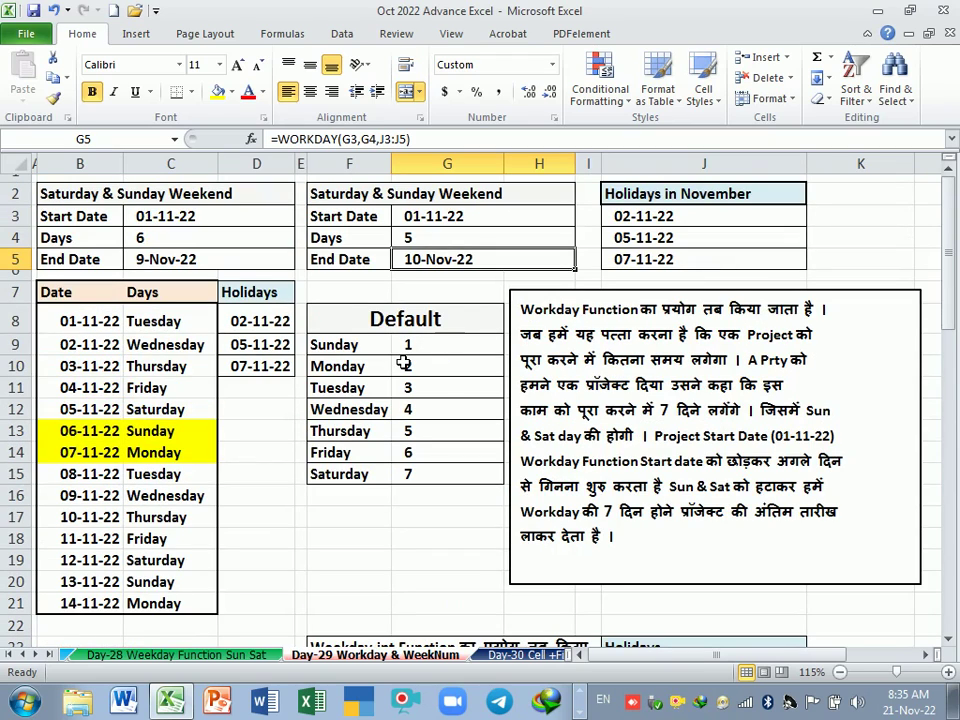
scroll(403, 362, down, 3)
scroll(400, 364, down, 2)
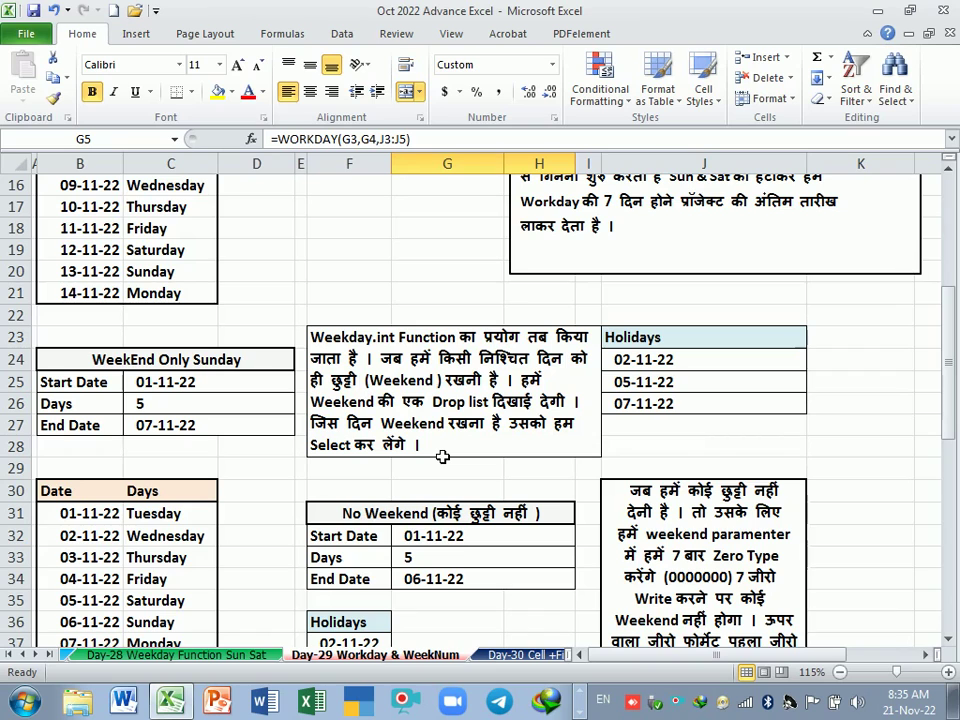
scroll(442, 456, down, 1)
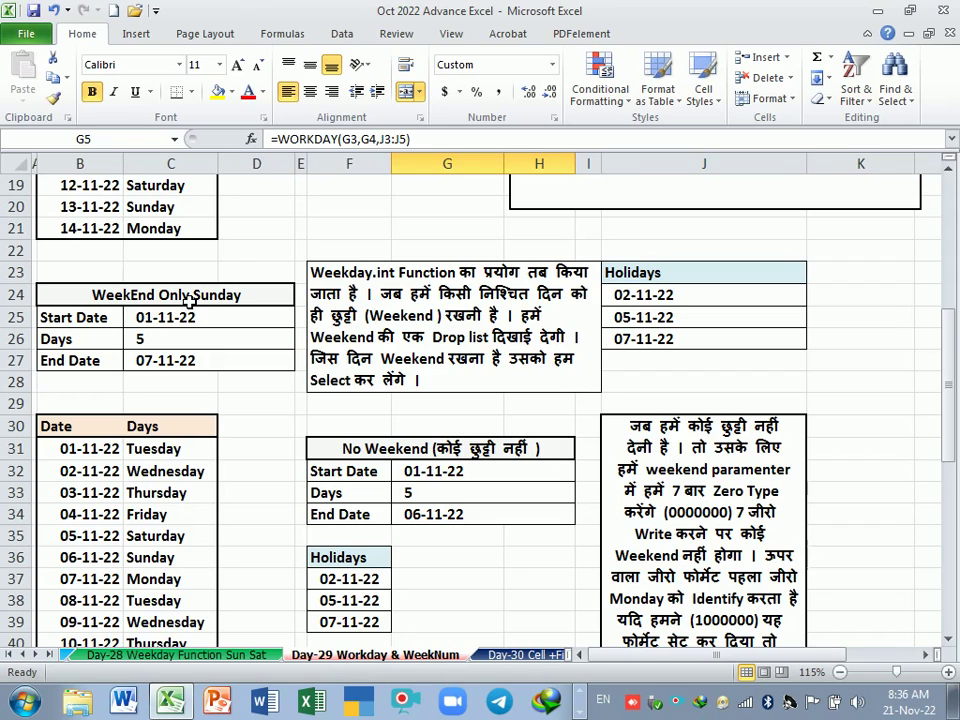
Step: Rebuild C27 as =WORKDAY.INTL(C25,C26,11) with a Sunday-only weekend, giving 07-11-22
click(240, 363)
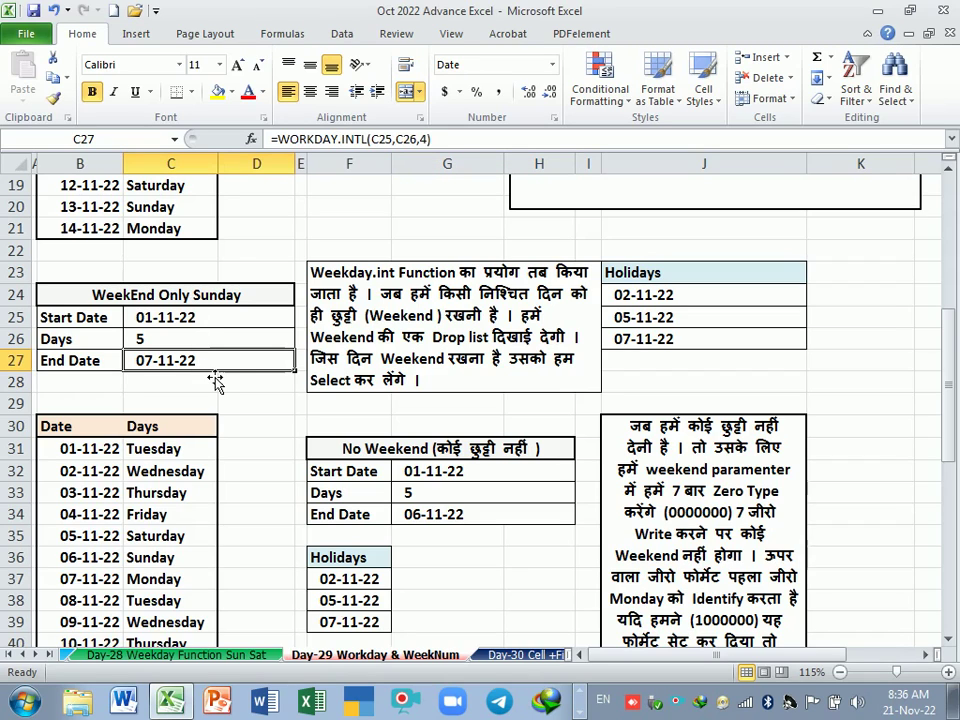
key(Delete)
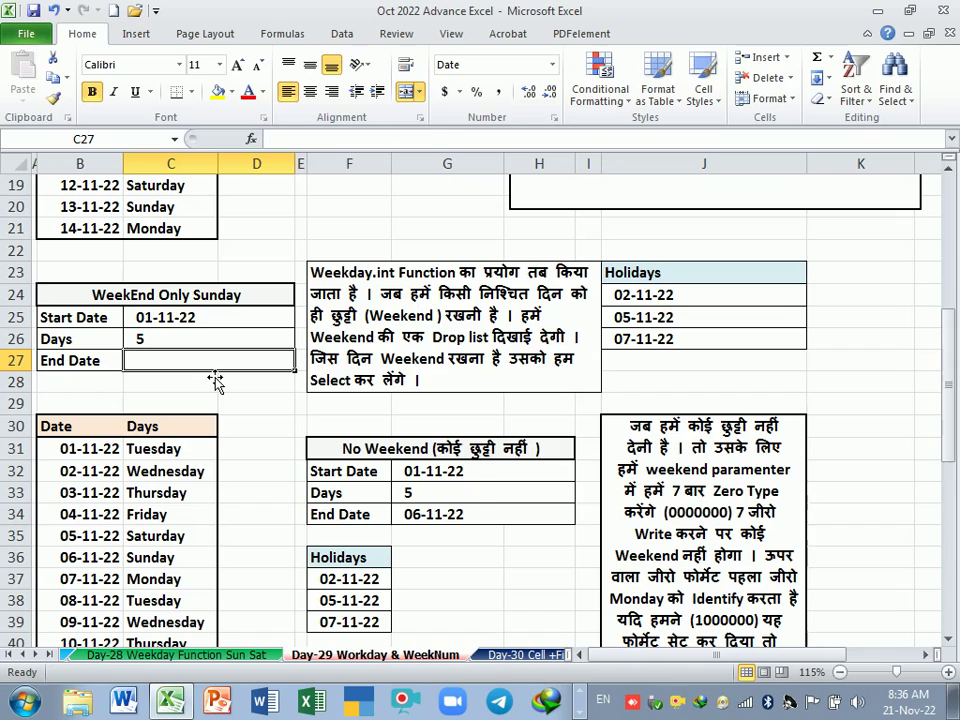
text(=)
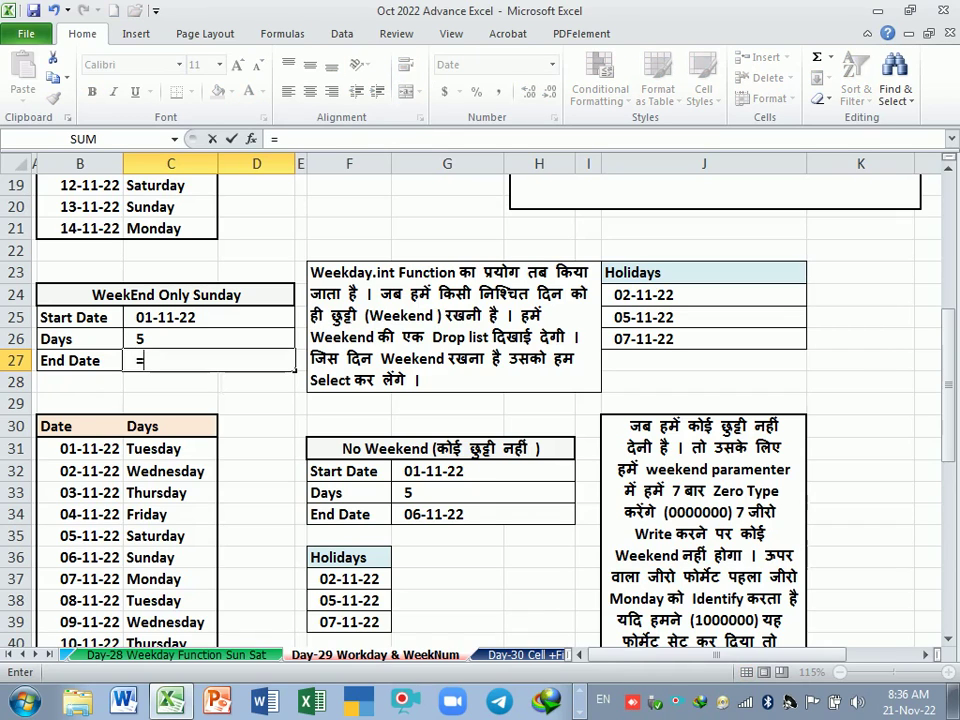
text(wo)
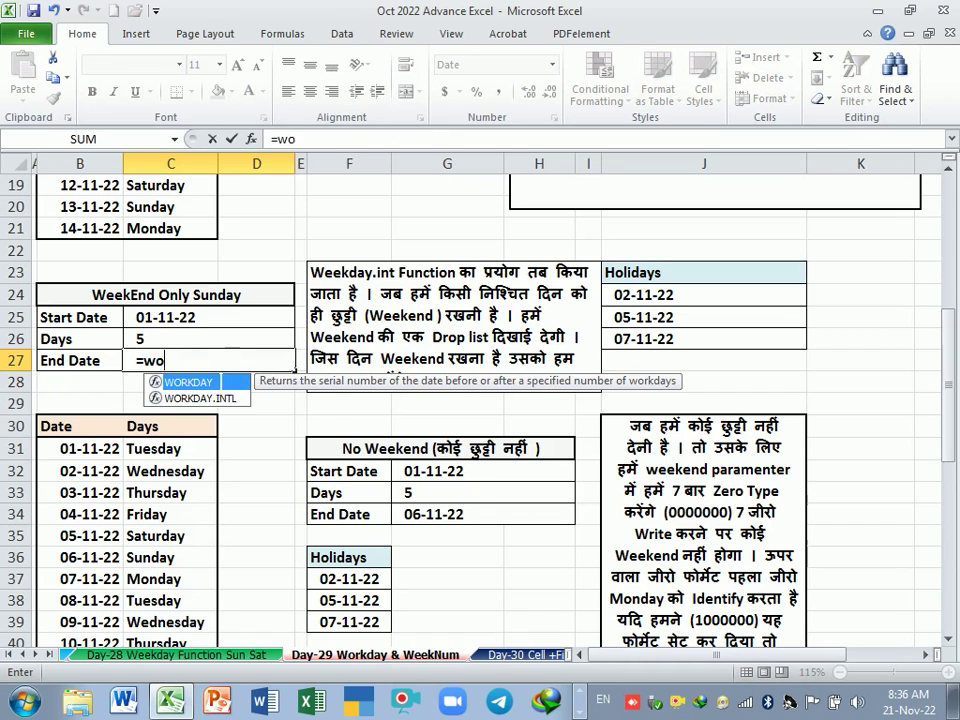
click(218, 398)
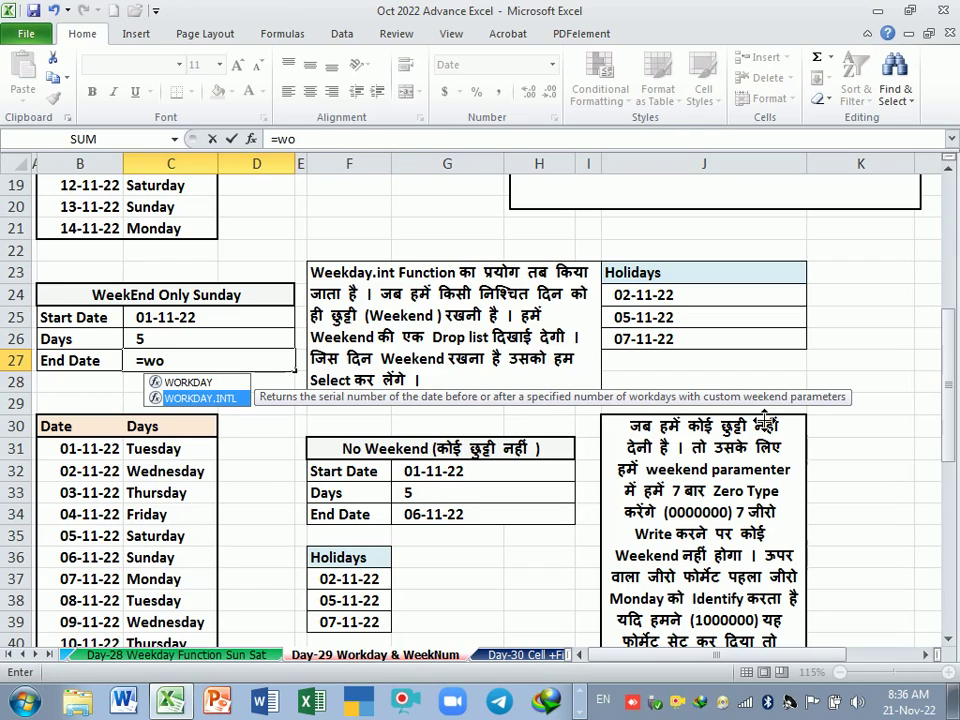
key(Tab)
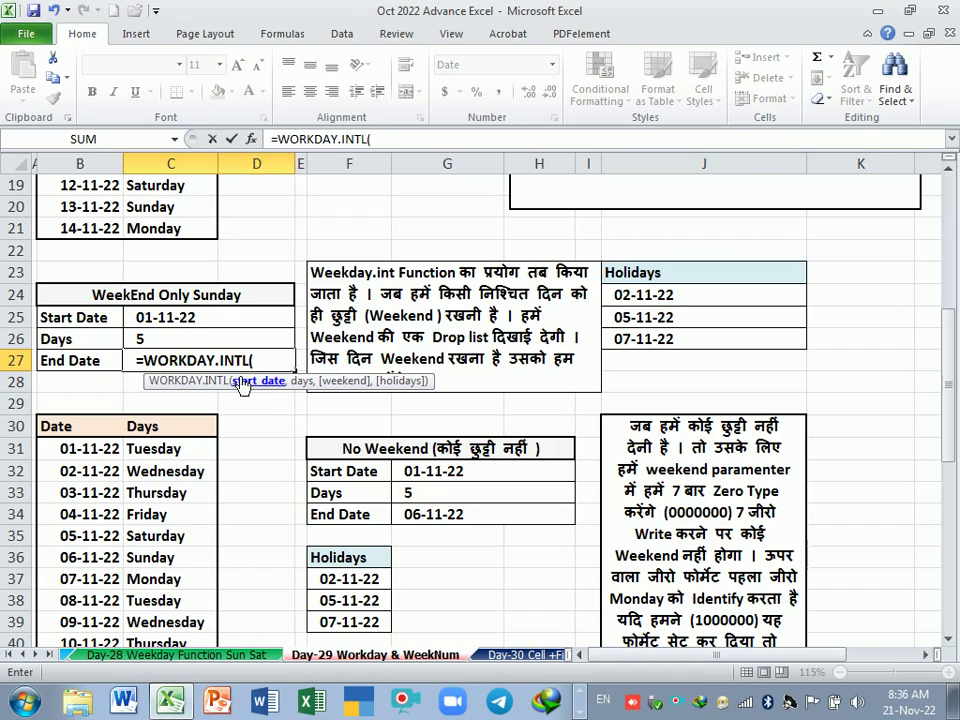
click(192, 324)
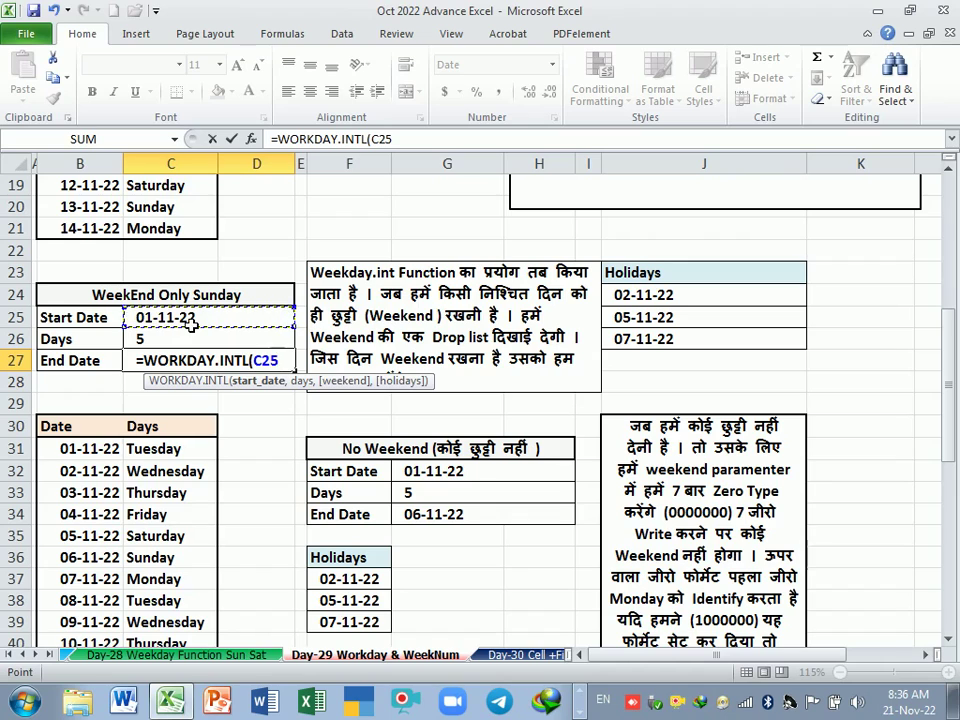
text(,)
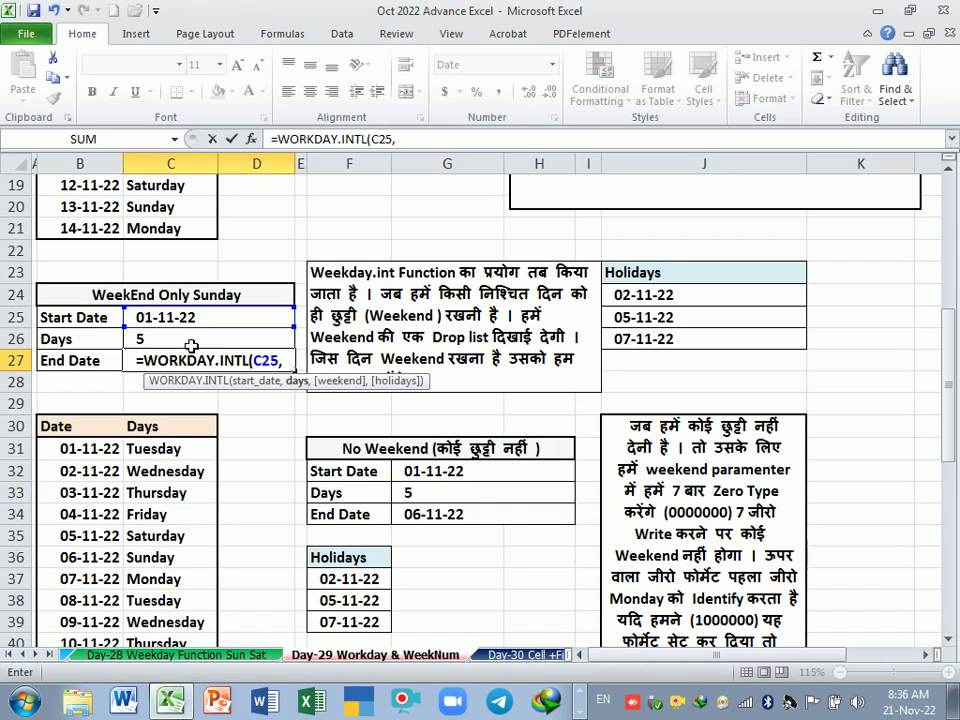
click(191, 346)
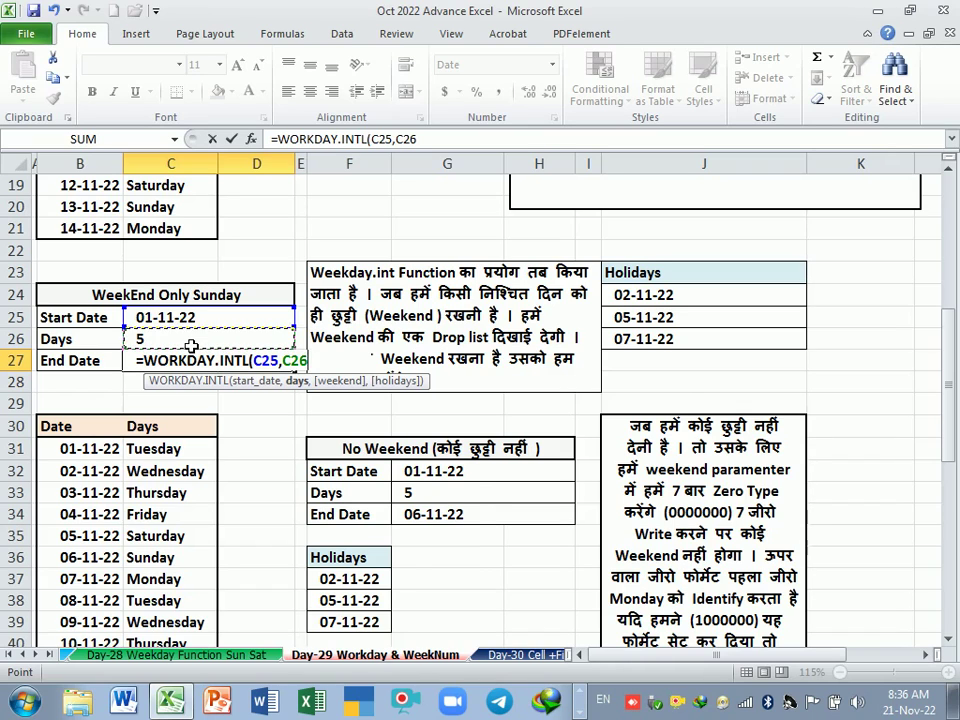
text(,)
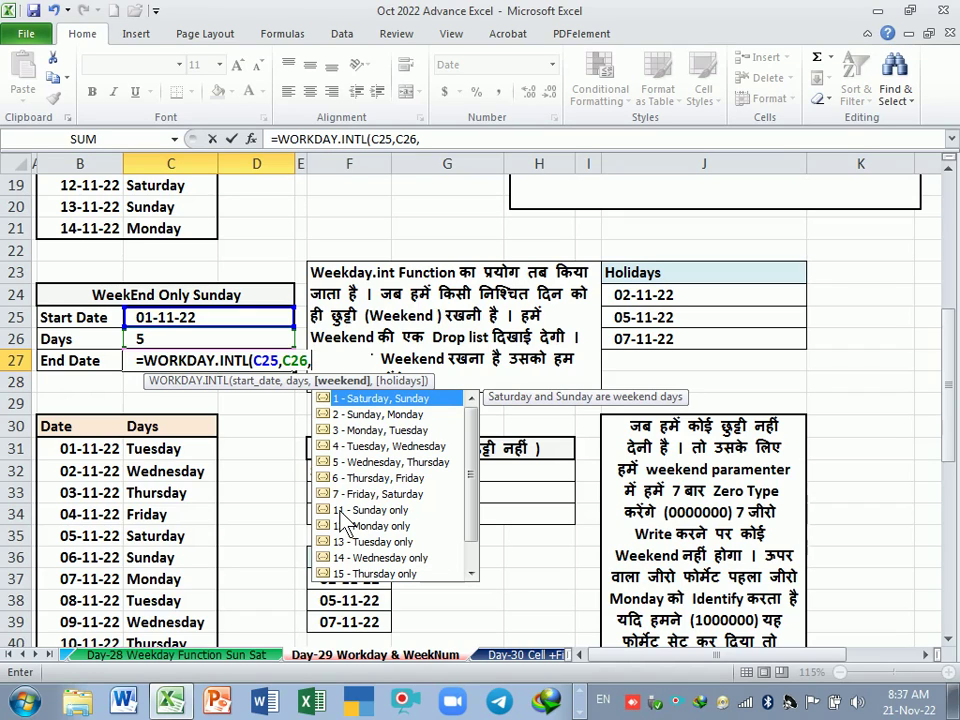
text(11)
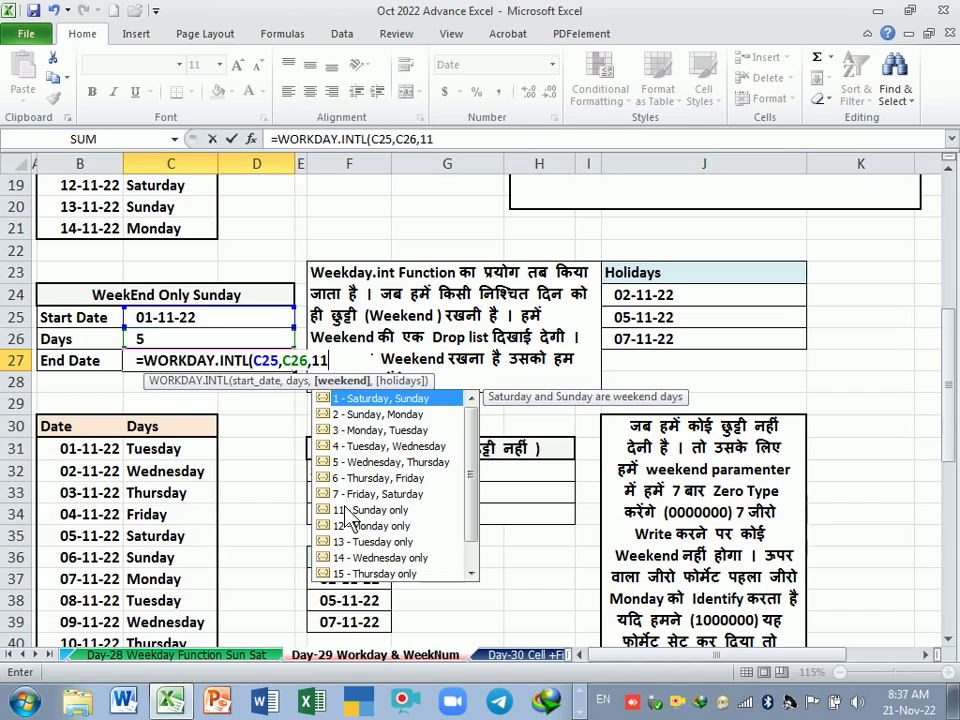
key(Return)
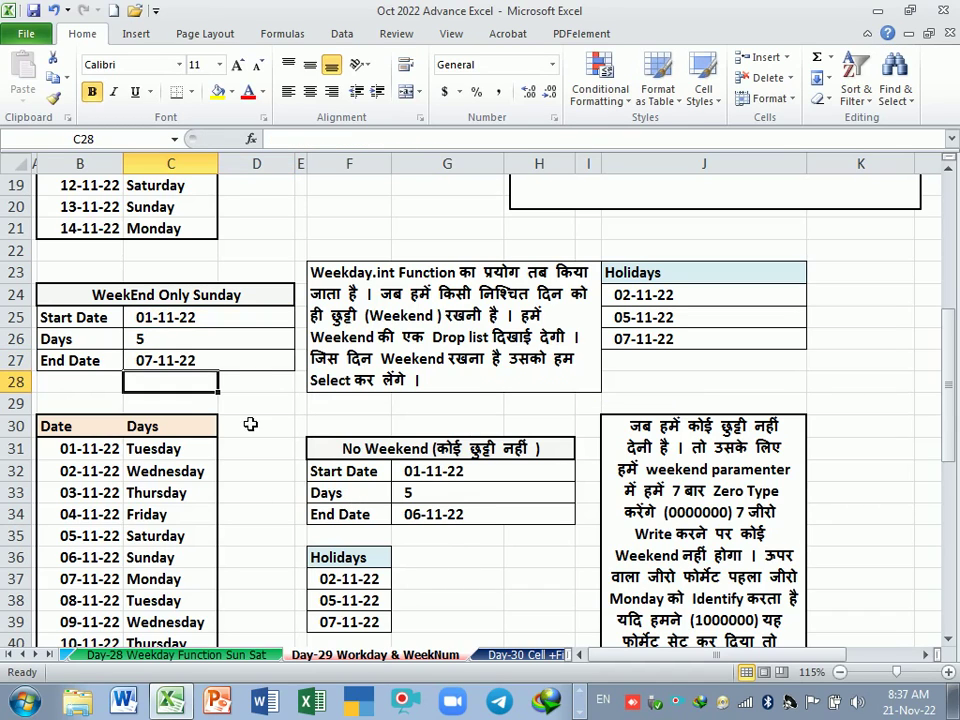
Step: Review C27, then check dates 01-11-22 to 06-11-22 and mark Sunday as the weekend
click(233, 367)
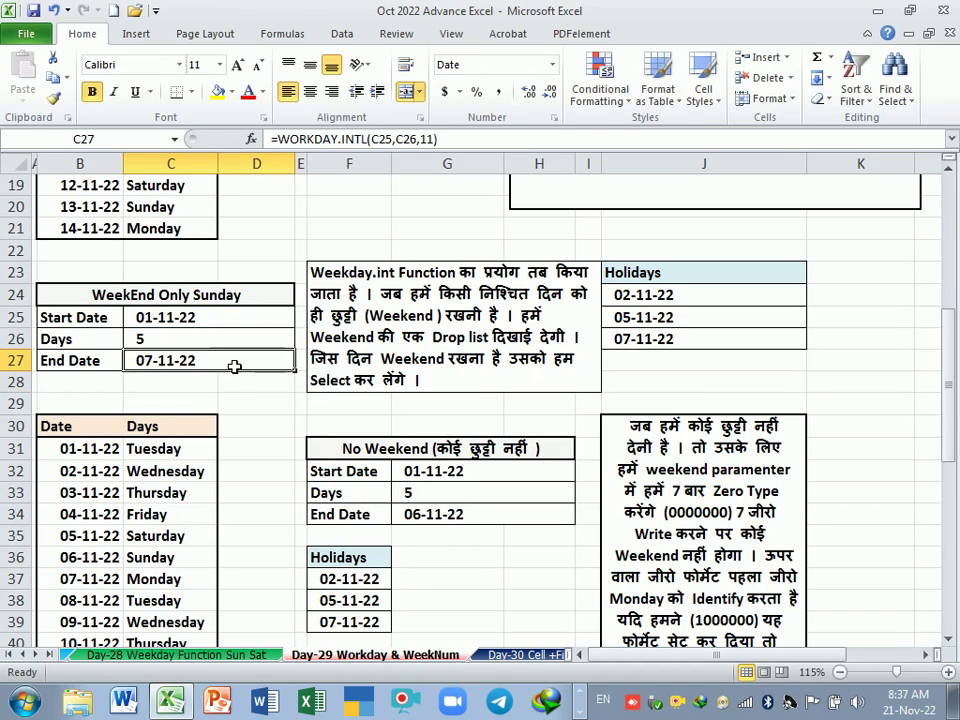
scroll(246, 436, down, 1)
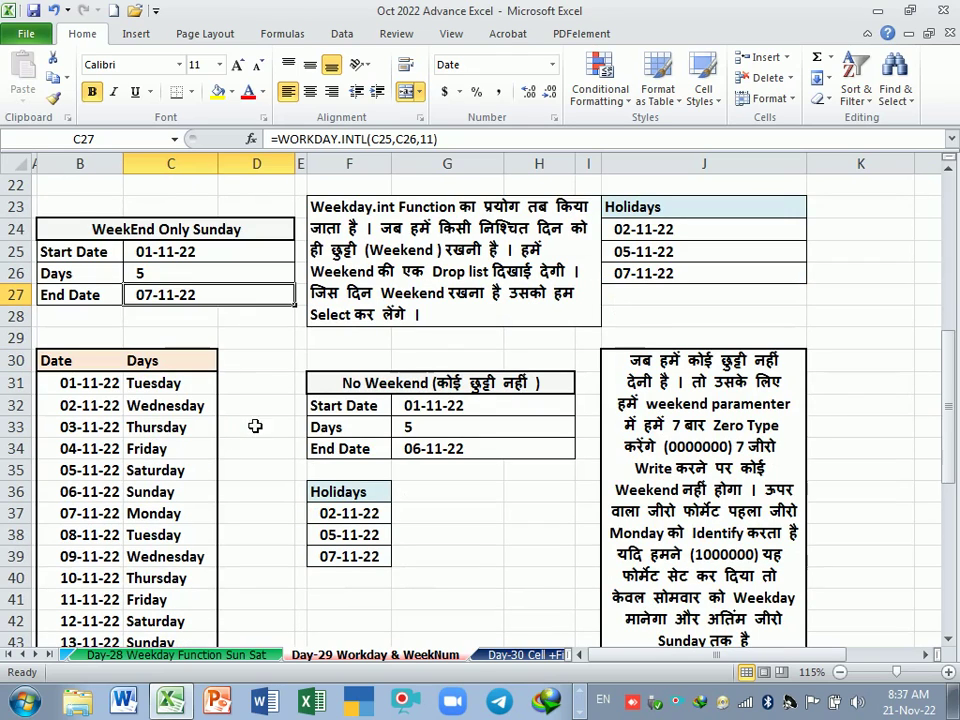
click(107, 388)
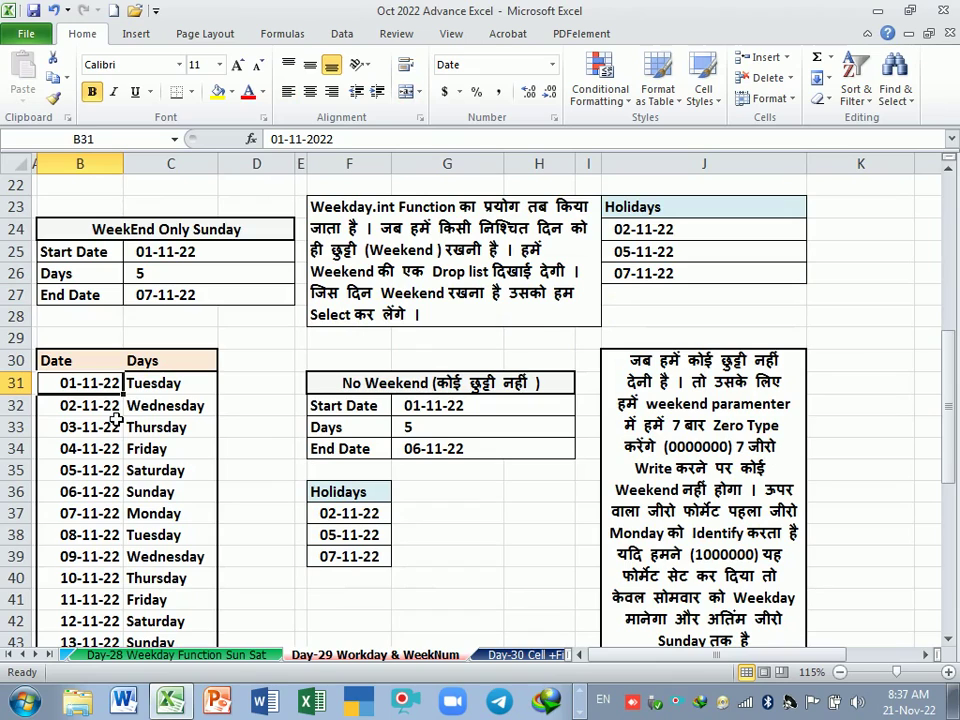
click(110, 410)
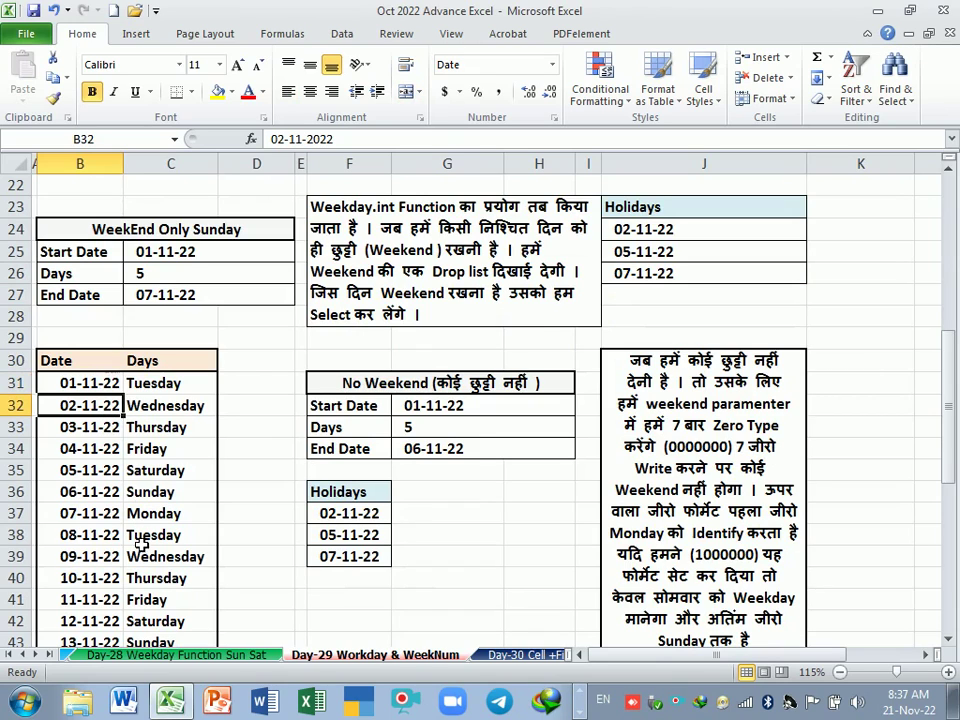
click(122, 492)
drag(130, 497, 156, 490)
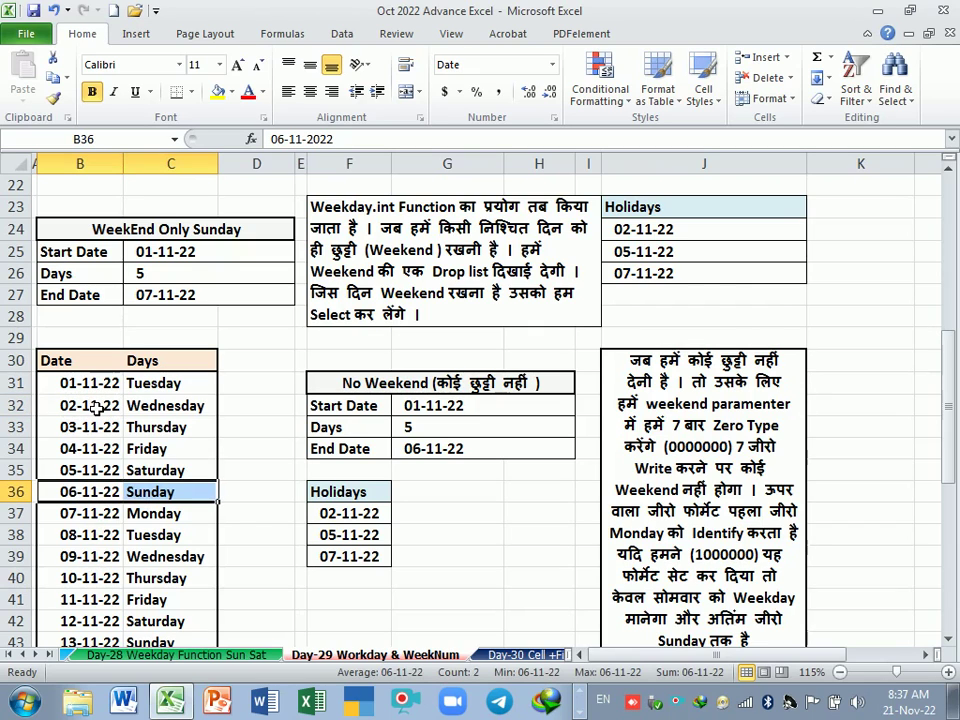
Step: Recount dates 02-11-22 through 07-11-22, then reopen the C27 formula for editing
click(96, 406)
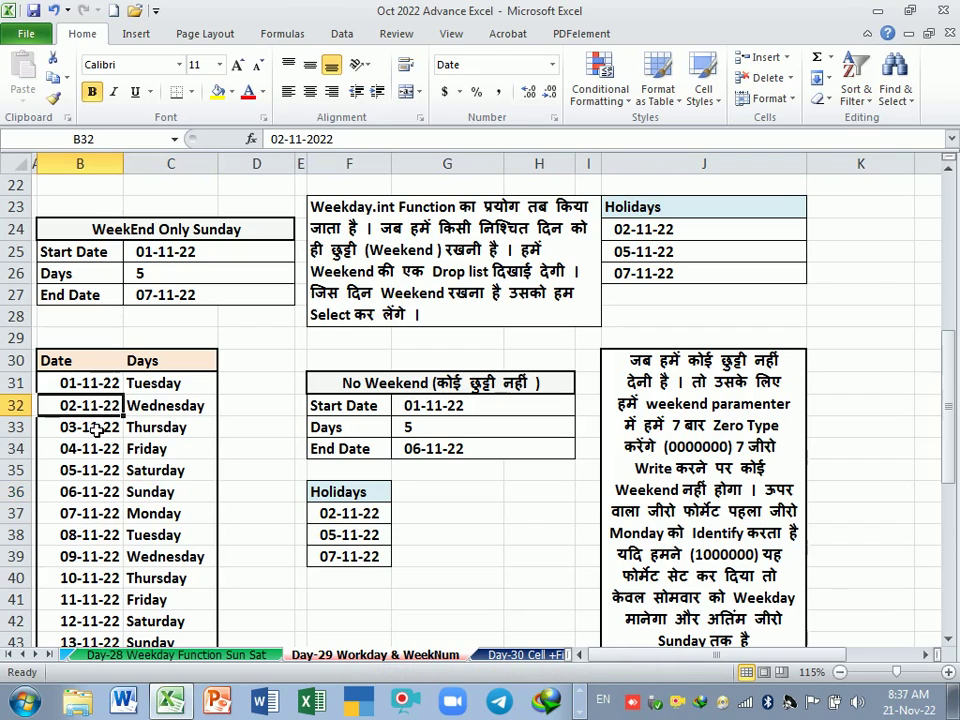
click(97, 428)
click(99, 450)
drag(90, 470, 152, 470)
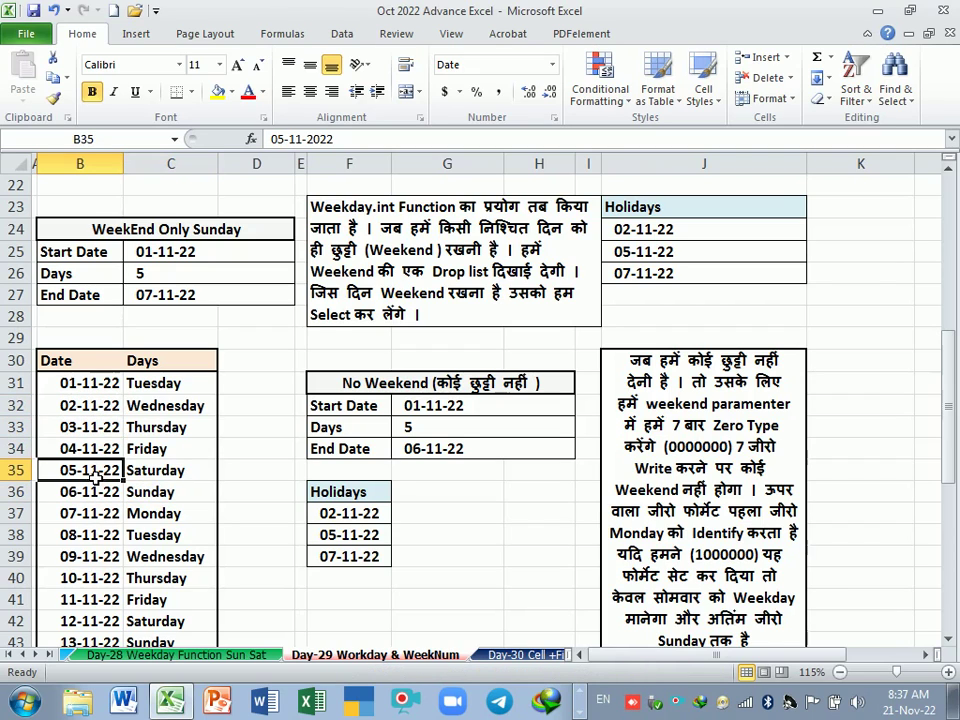
drag(90, 492, 145, 492)
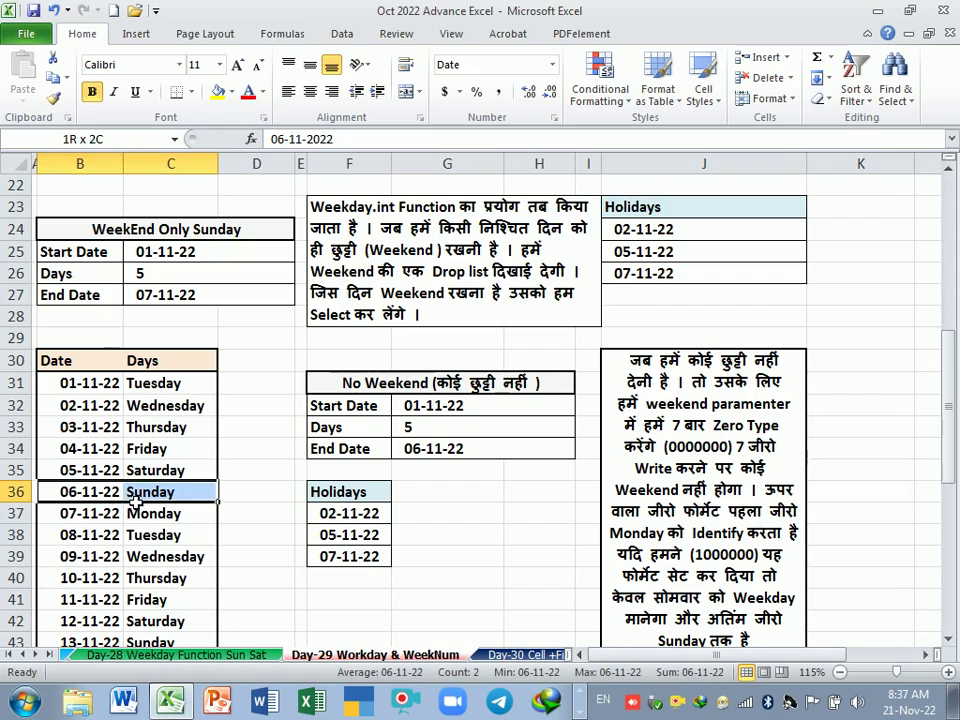
click(106, 515)
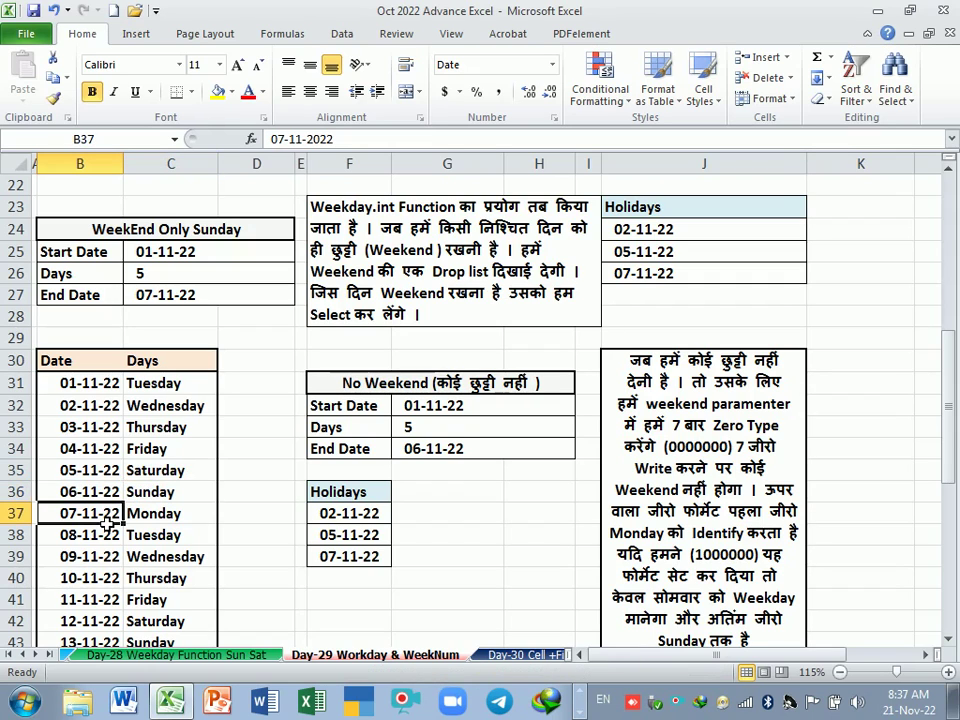
double_click(196, 297)
click(332, 294)
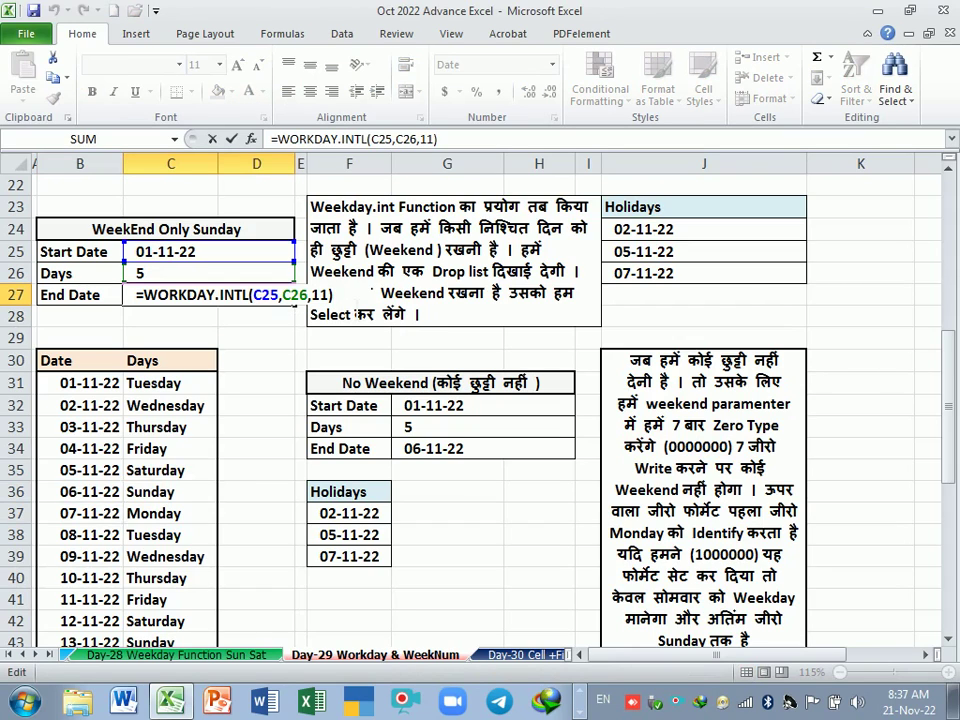
Step: Change C27 to =WORKDAY.INTL(C25,C26,12,J24:J26) for a Monday-only weekend plus holidays, giving 09-11-22
key(BackSpace)
key(BackSpace)
key(BackSpace)
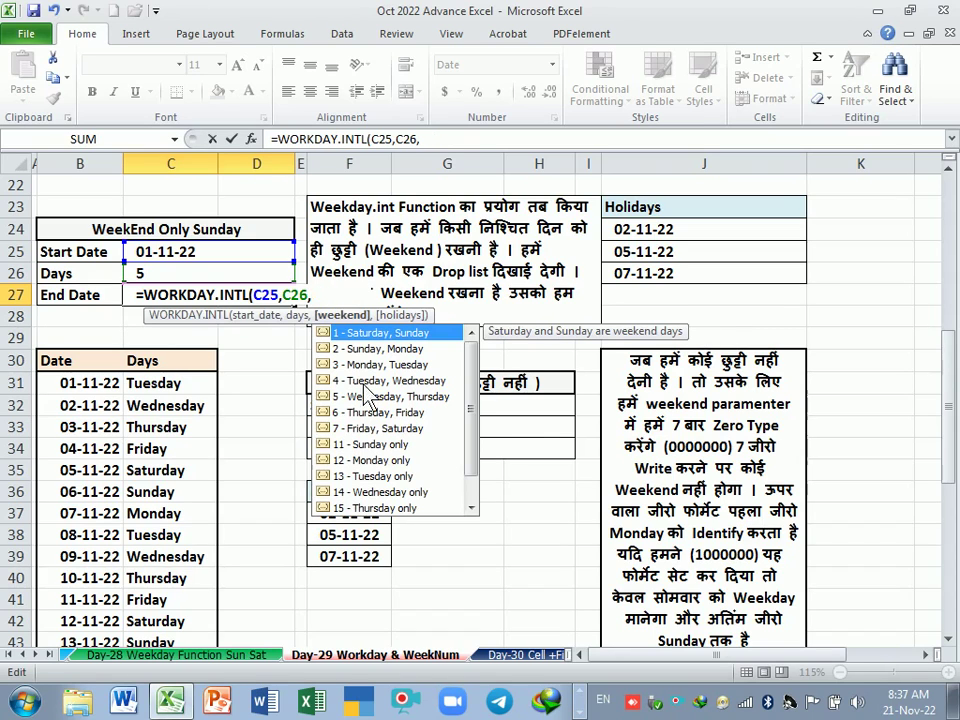
double_click(372, 461)
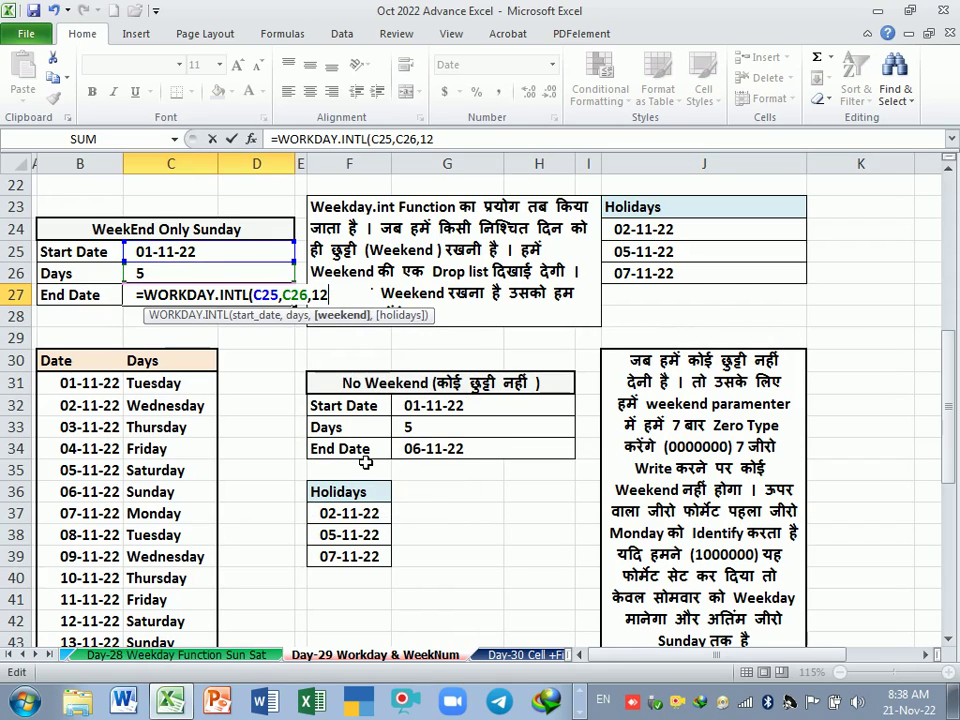
text(,)
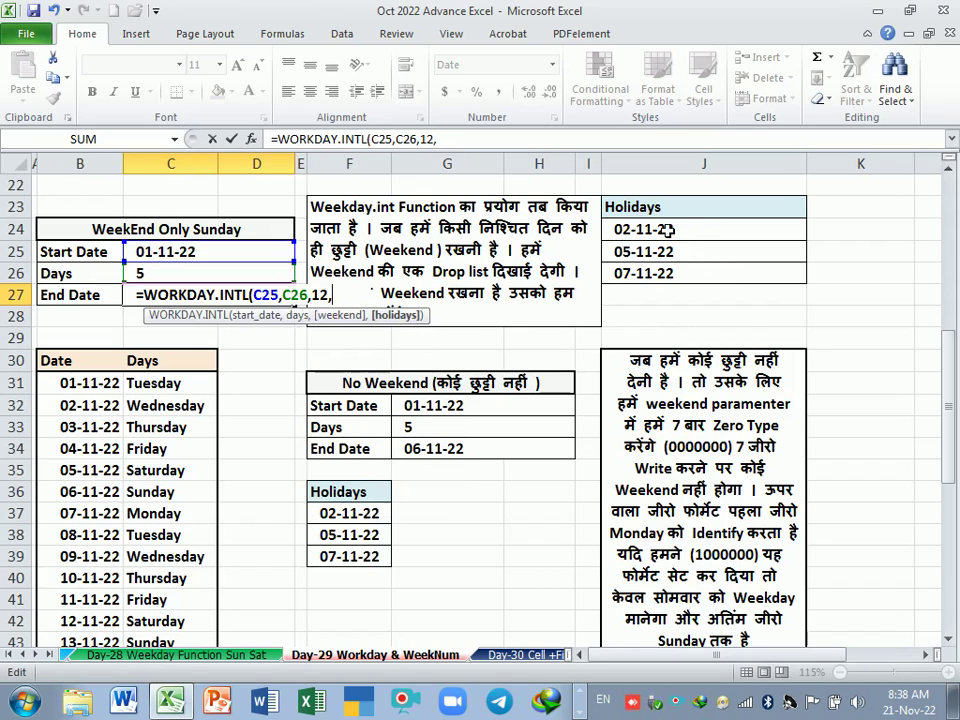
drag(680, 240, 667, 276)
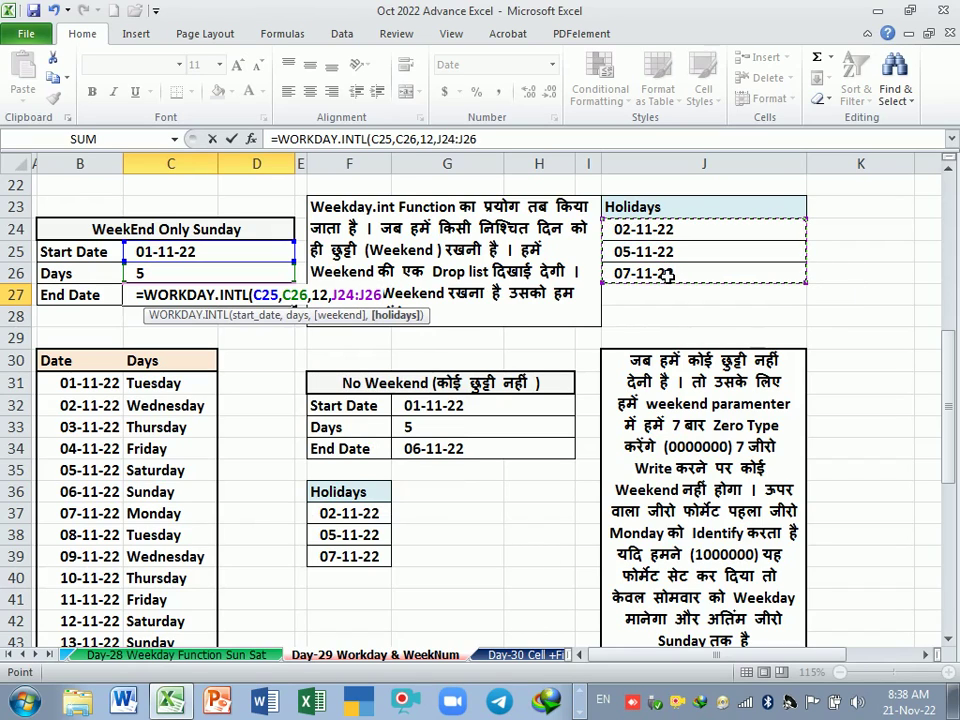
key(Return)
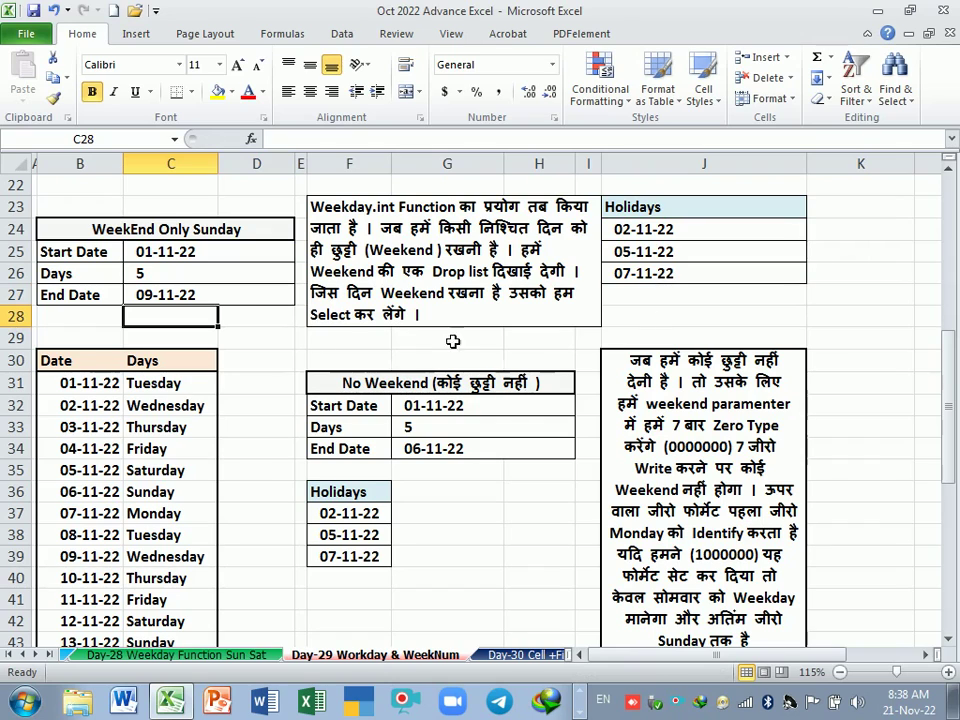
Step: Select C27 and step through dates 01-11-22 to 08-11-22 to see which are counted
click(192, 297)
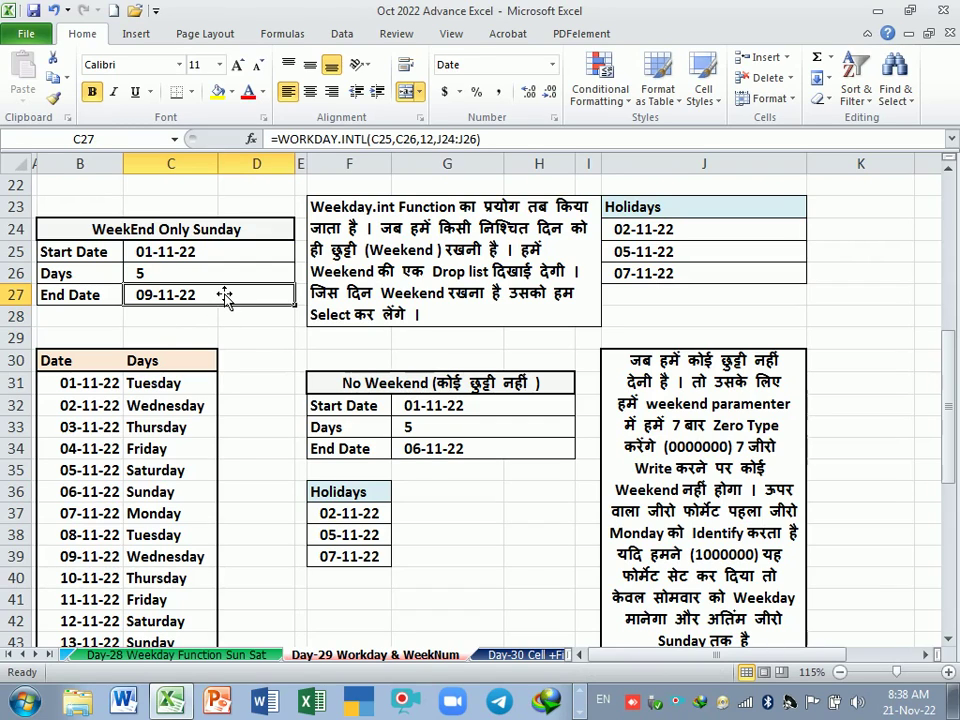
click(119, 391)
drag(119, 391, 142, 393)
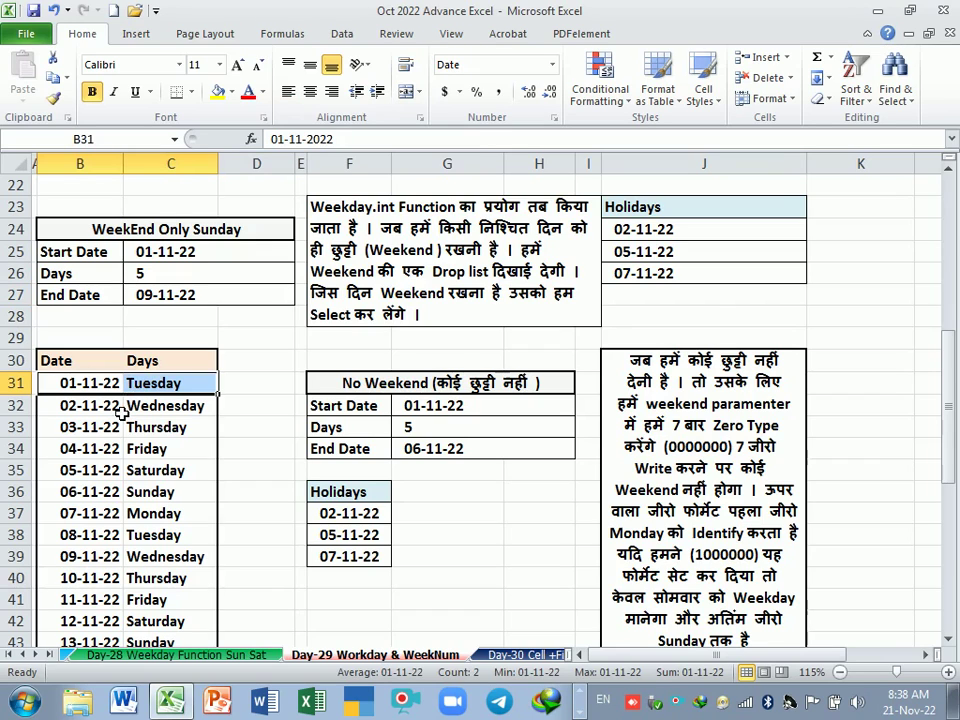
click(120, 410)
drag(120, 390, 158, 390)
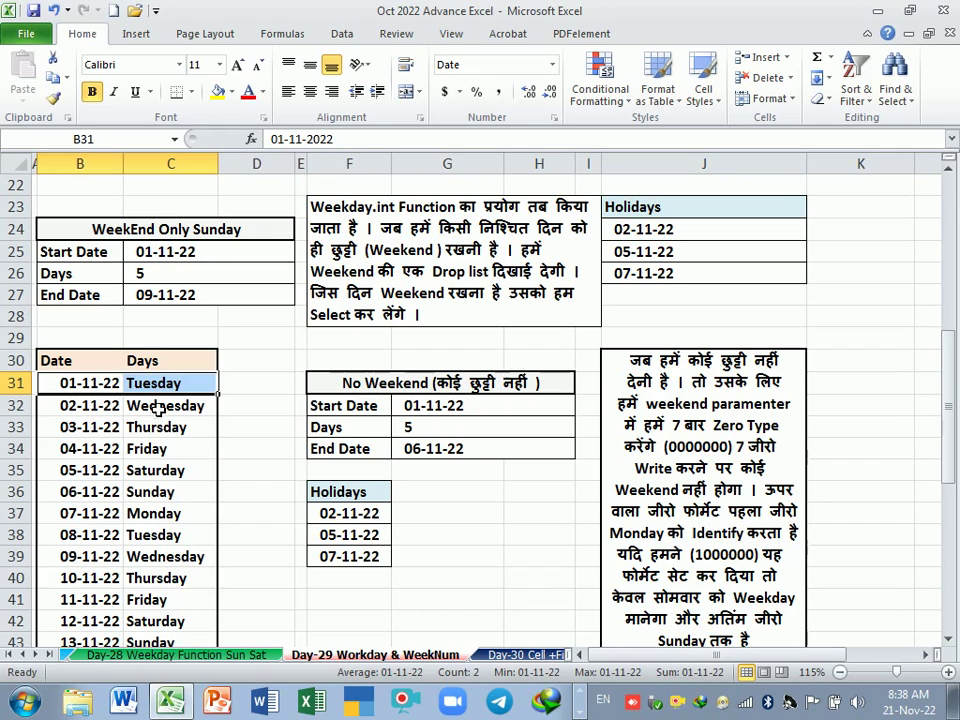
click(101, 412)
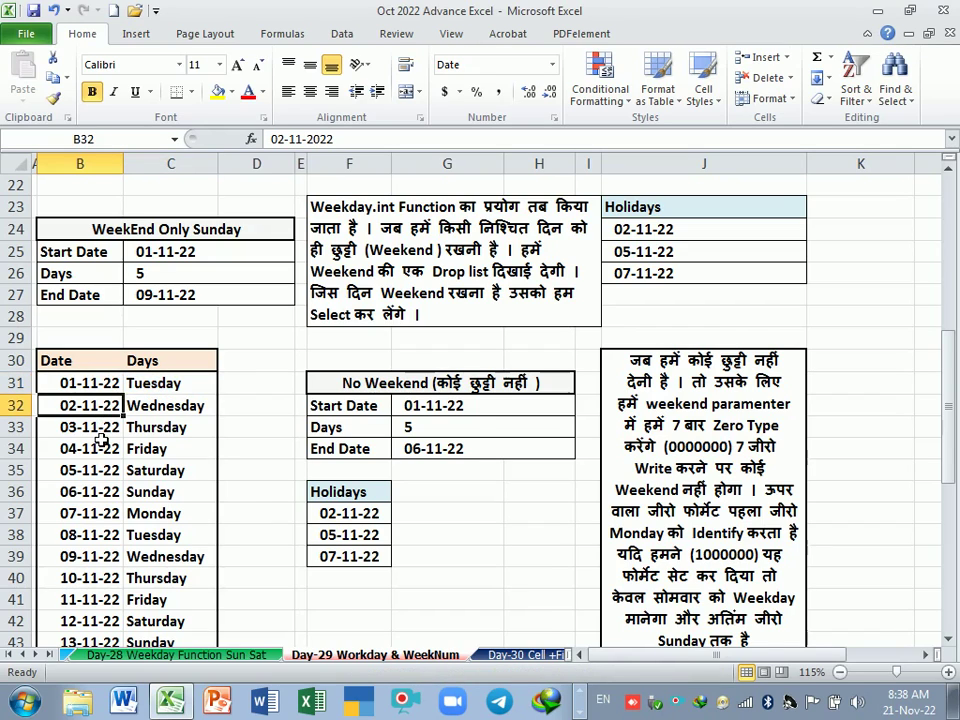
click(104, 434)
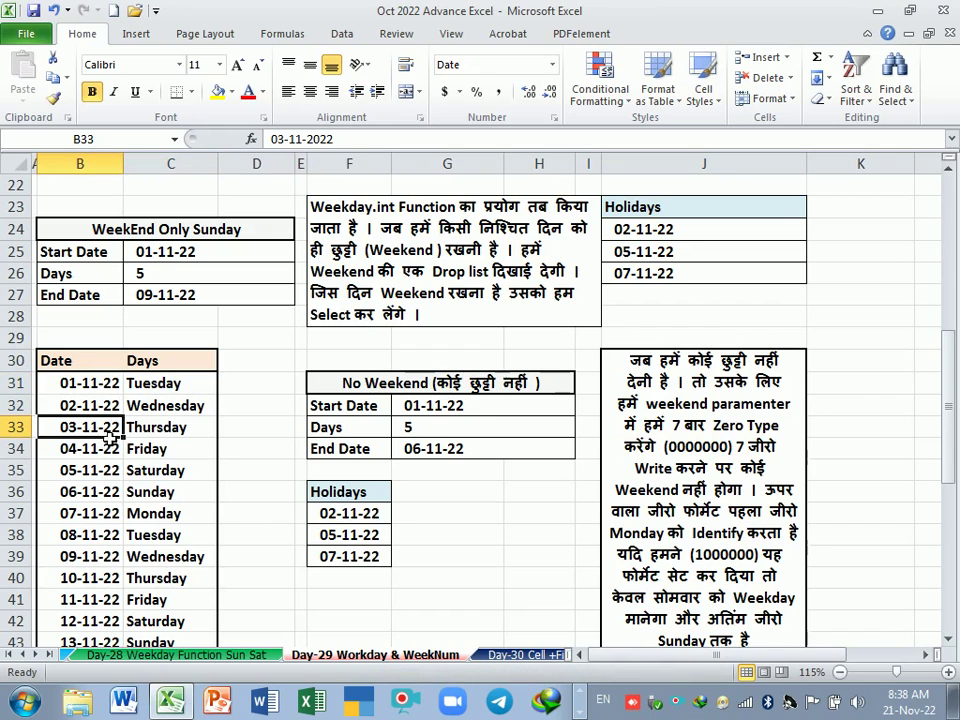
click(111, 451)
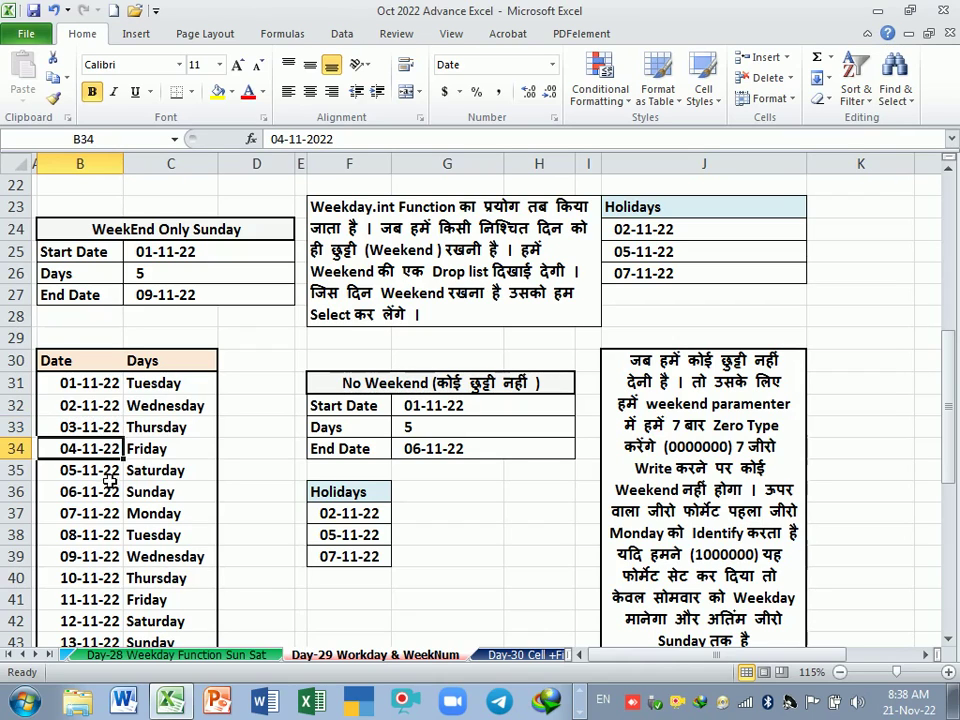
click(103, 499)
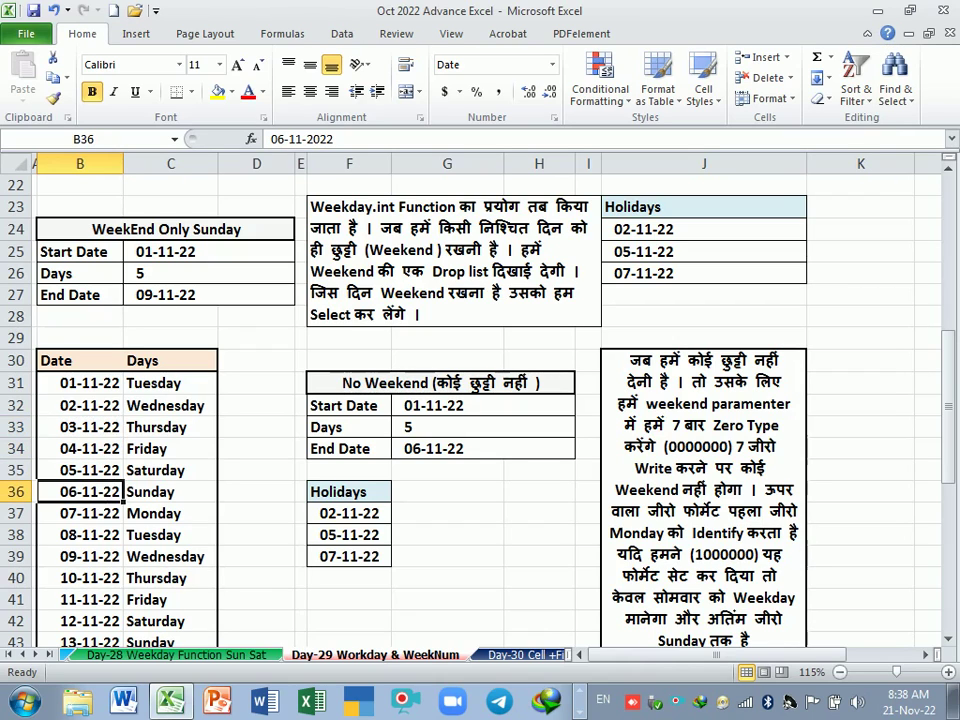
click(101, 544)
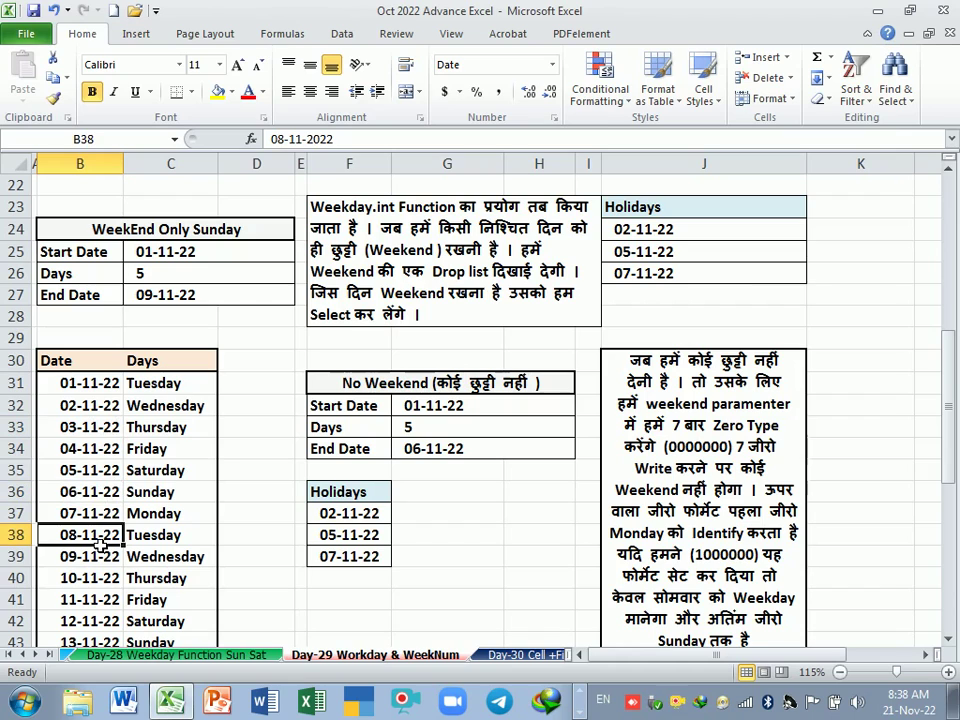
Step: Highlight the skipped rows 06-11-22, 07-11-22, 05-11-22 and 02-11-22, then reopen the C27 formula
click(95, 556)
click(93, 499)
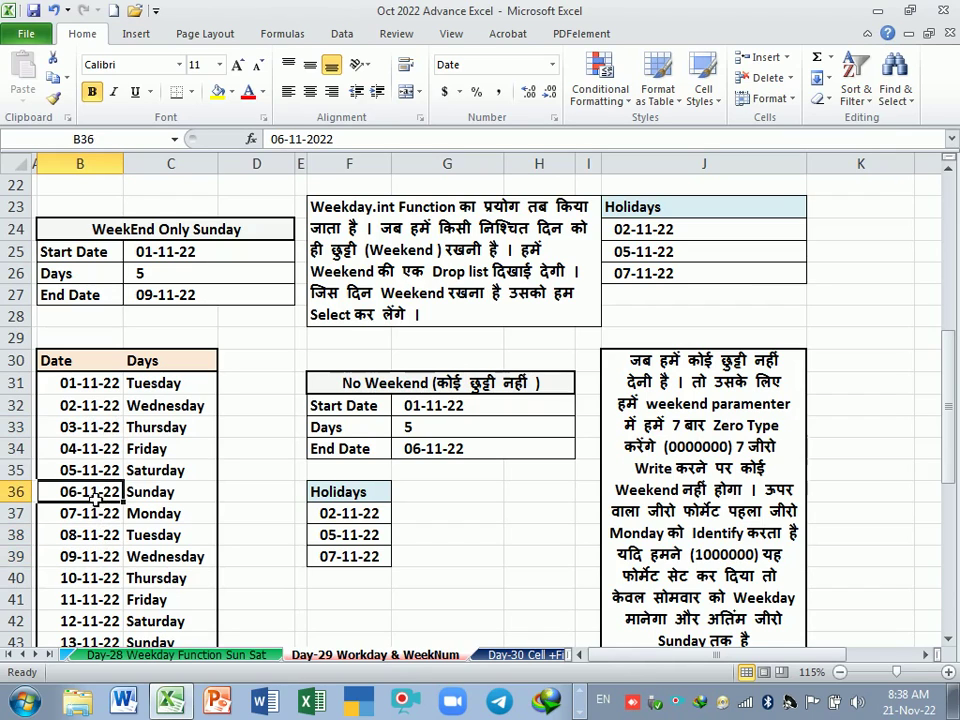
mouse_move(93, 492)
mouse_down()
mouse_move(163, 491)
mouse_move(92, 500)
mouse_move(150, 494)
mouse_up()
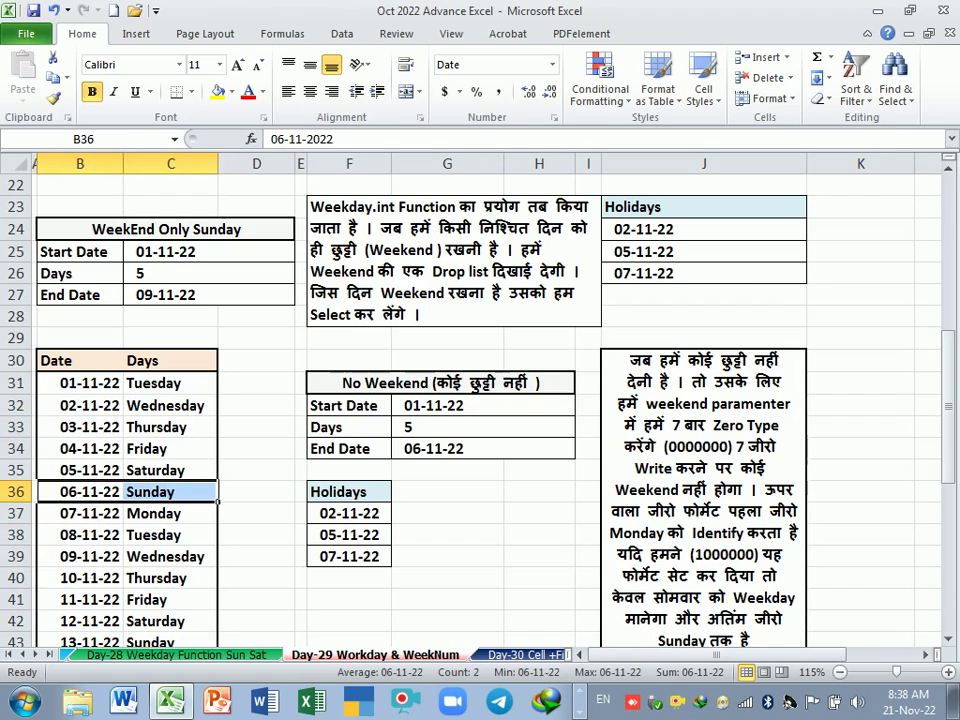
drag(95, 513, 142, 521)
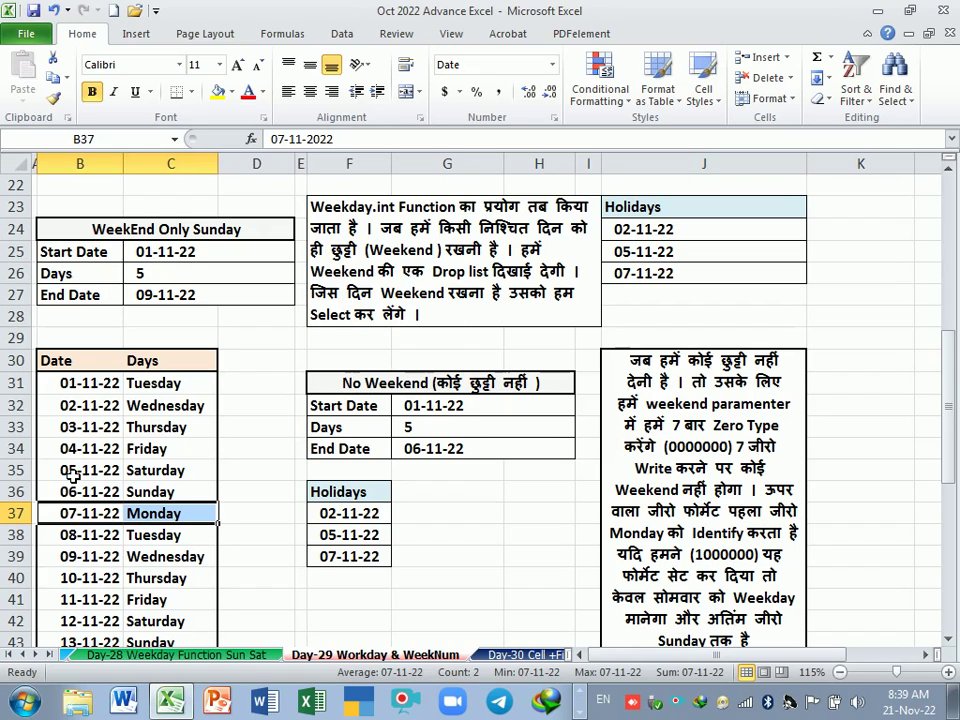
drag(72, 470, 140, 470)
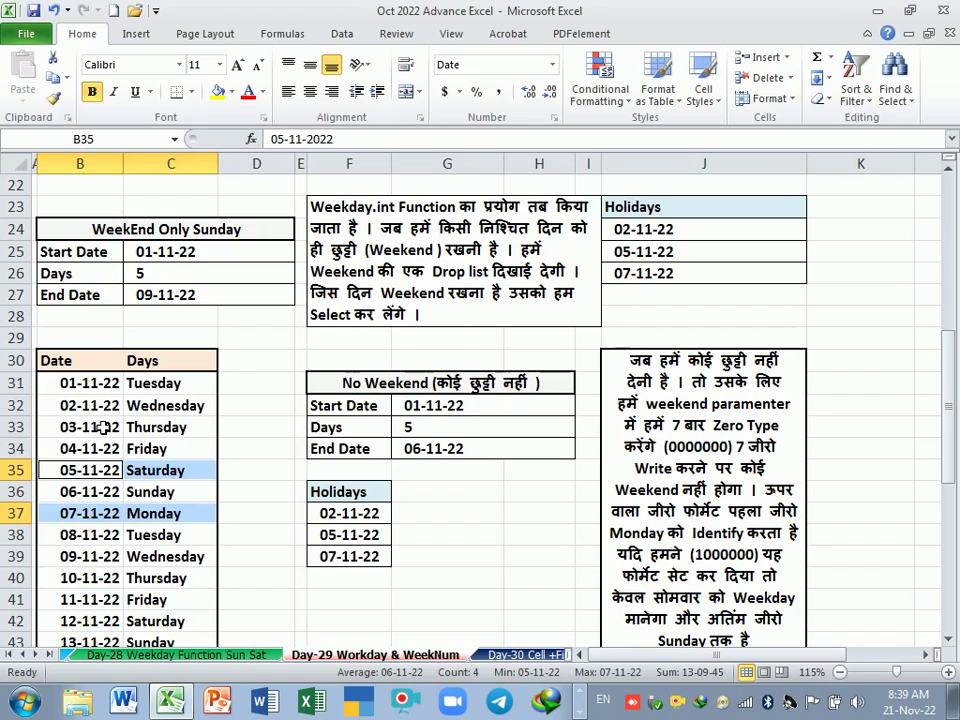
drag(69, 405, 157, 409)
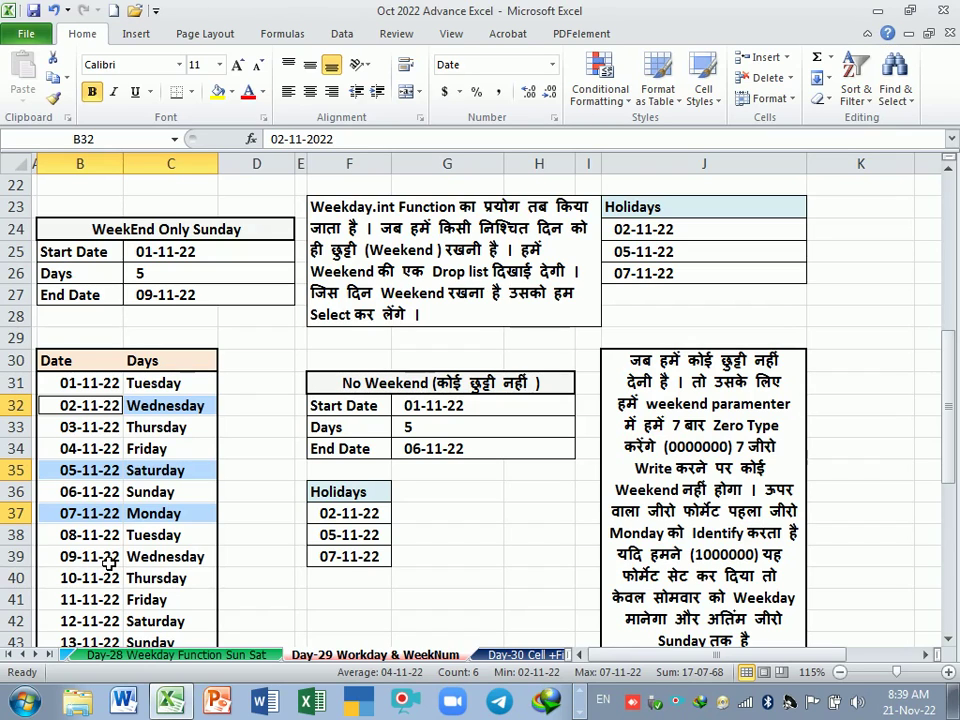
click(251, 410)
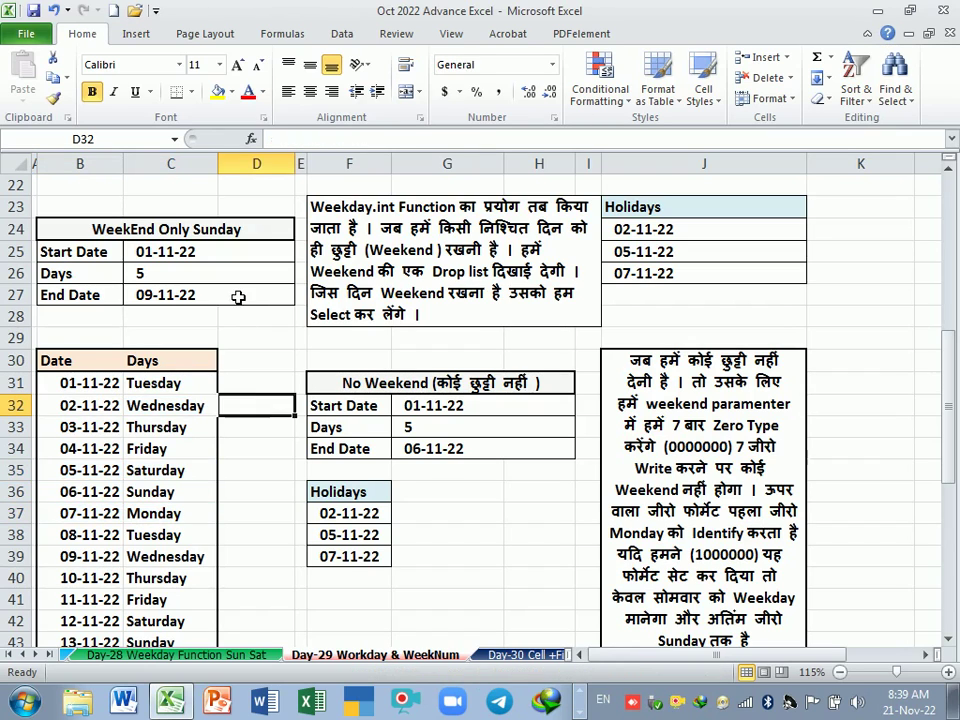
double_click(238, 297)
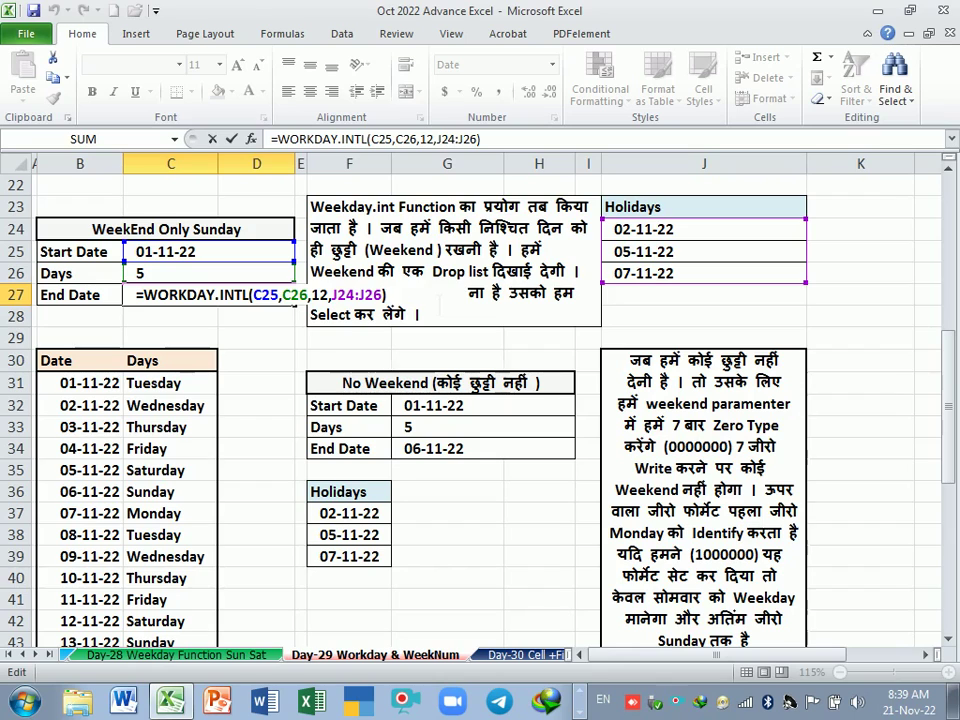
Step: Commit the unchanged C27 formula, keeping the WeekEnd Only Sunday End Date at 09-11-22
key(Return)
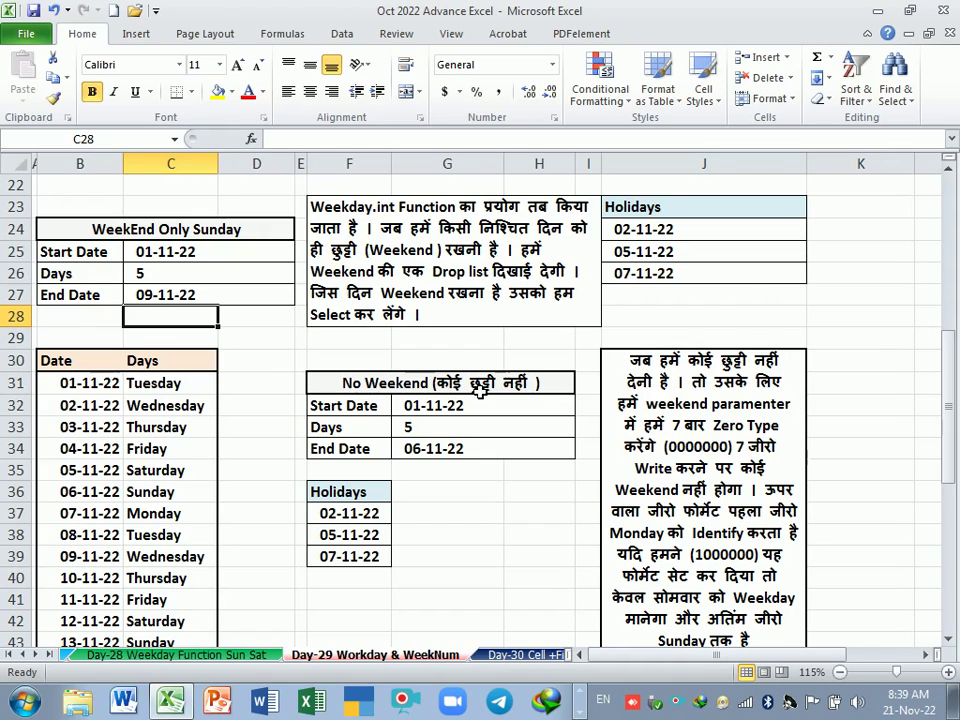
Step: Delete the existing No Weekend End Date formula in G34
scroll(480, 392, down, 1)
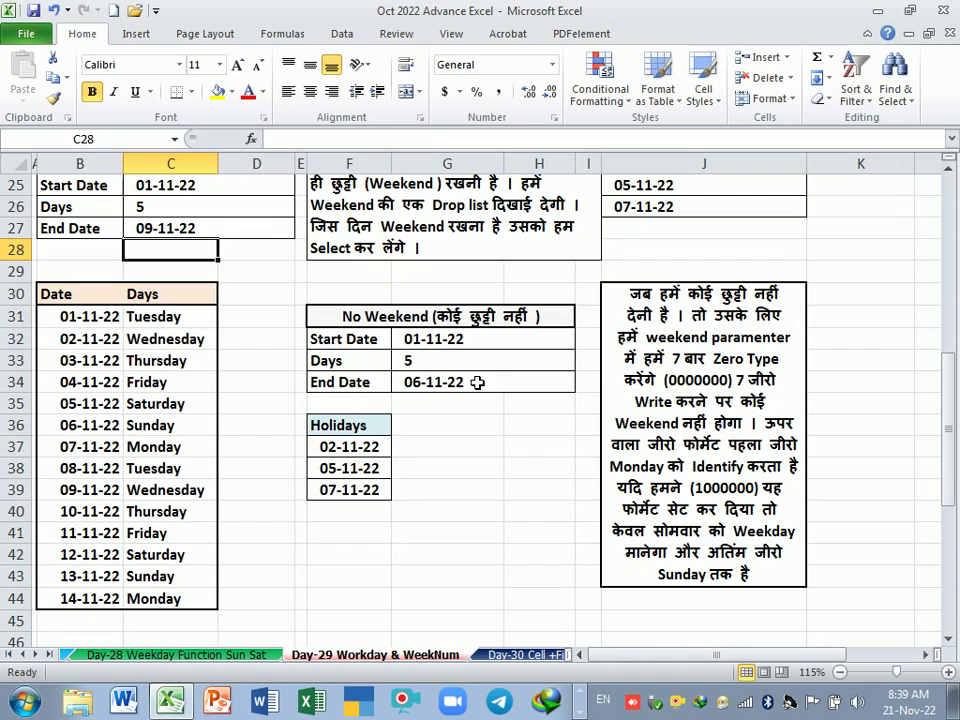
click(468, 394)
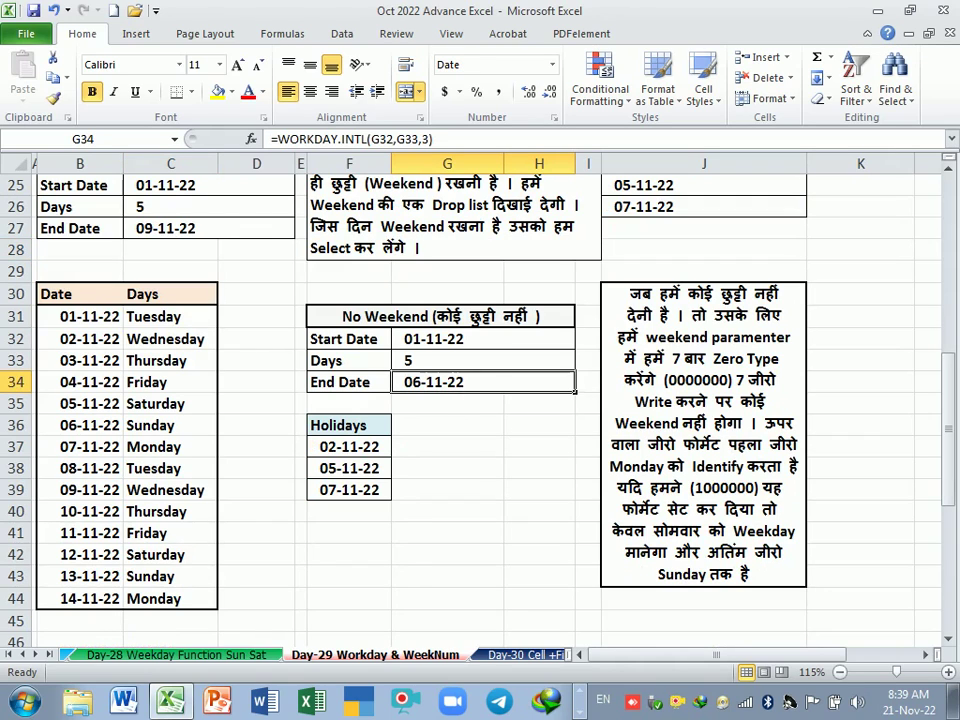
key(Delete)
click(480, 446)
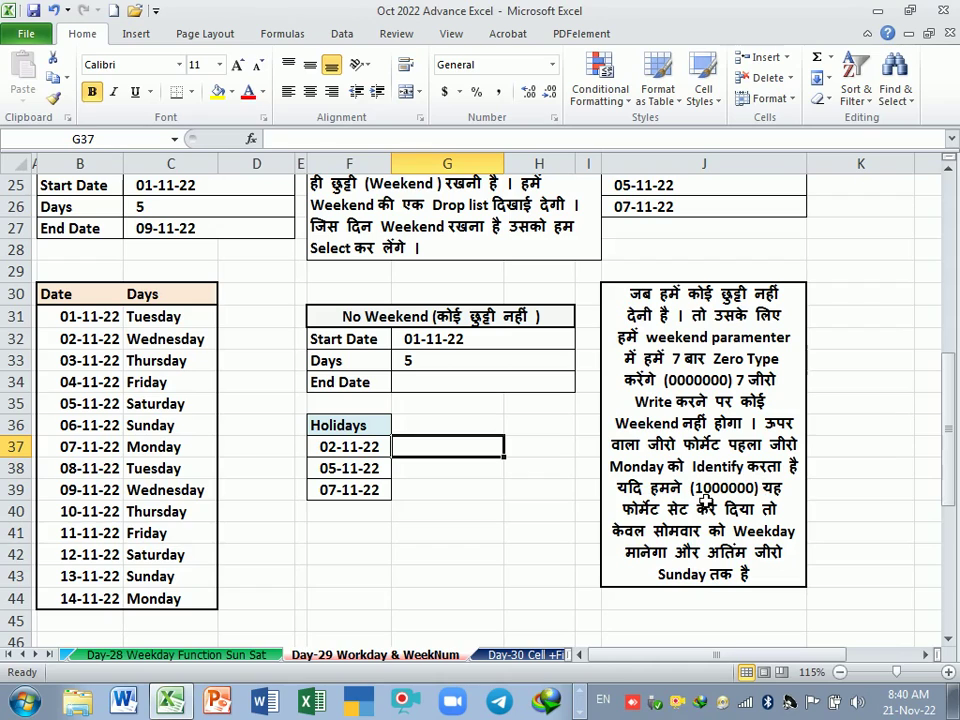
Step: Review the zero-weekend-code note, then begin a new =wo formula in G34
click(697, 387)
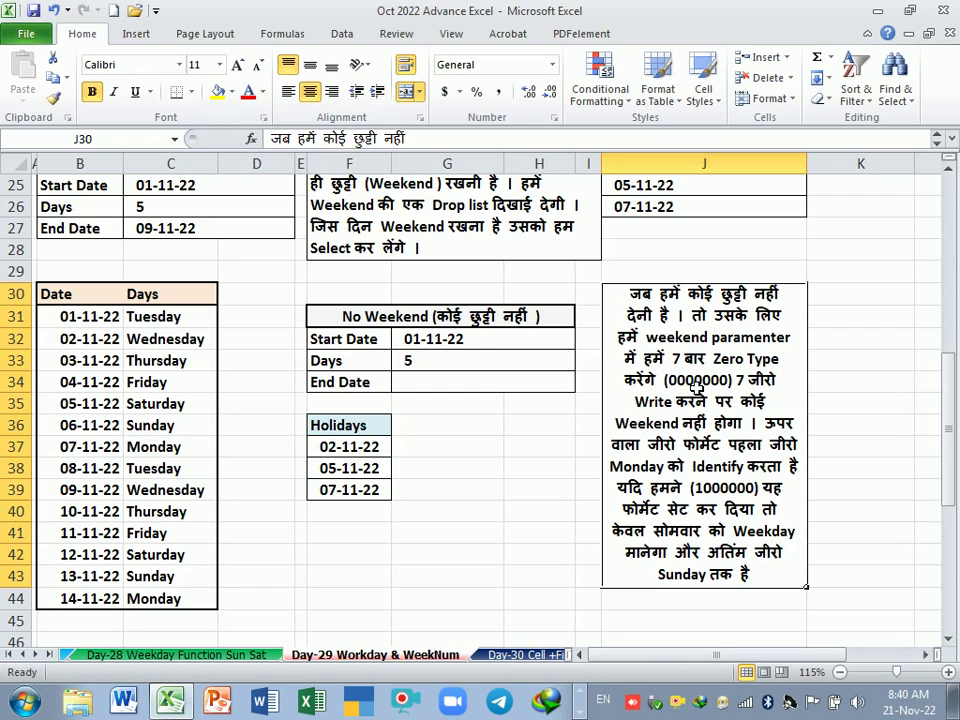
click(467, 489)
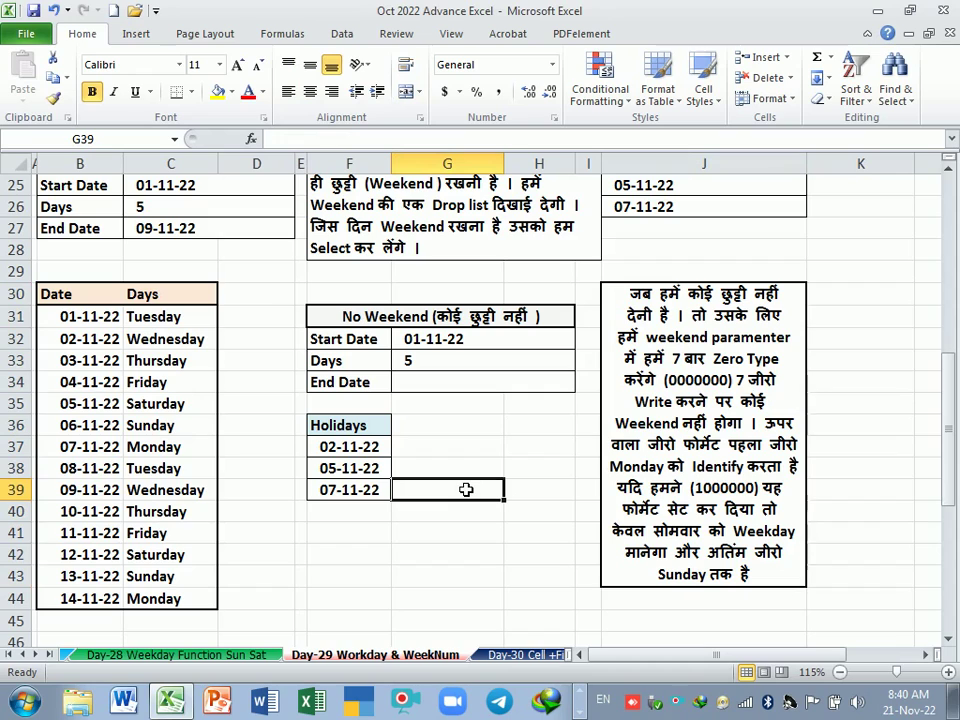
click(703, 388)
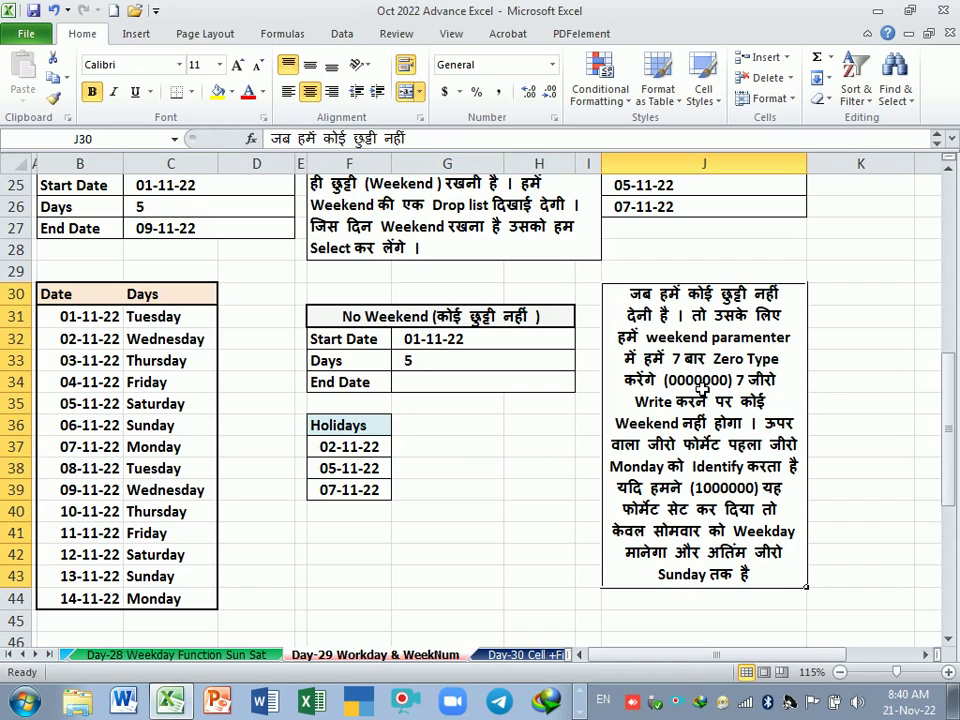
click(505, 386)
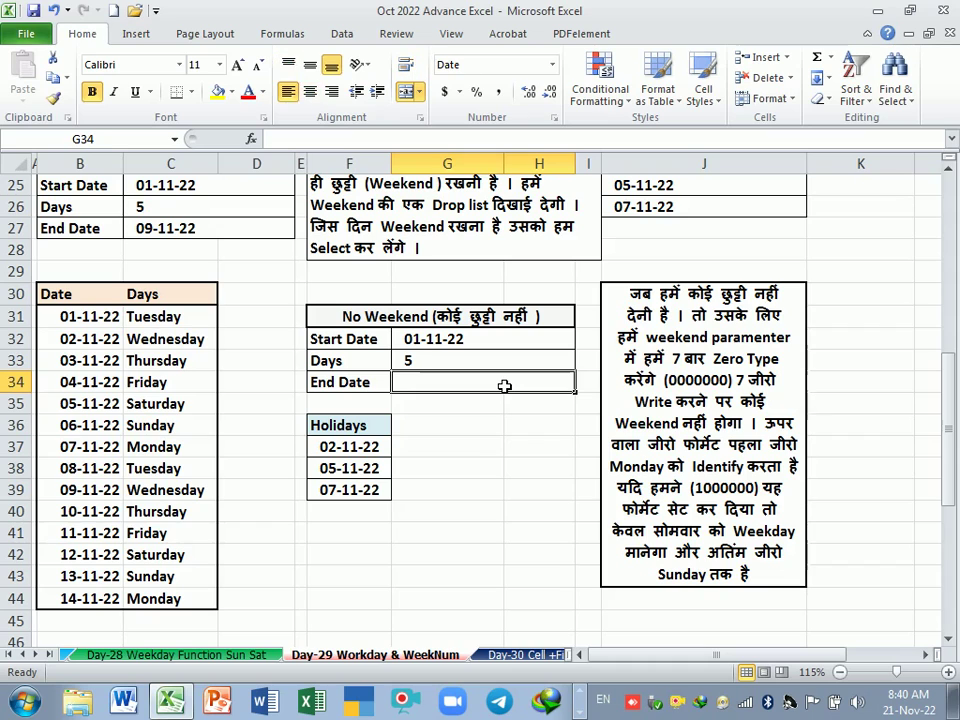
text(=wor)
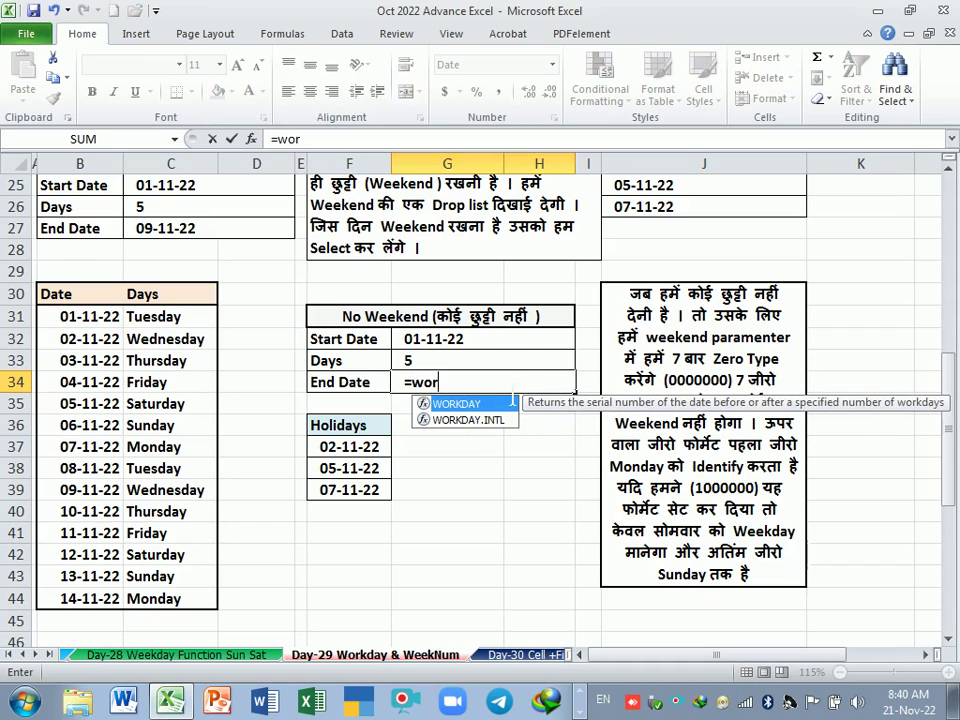
Step: Enter =WORKDAY.INTL(G32,G33,"0000000") in G34, returning End Date 06-11-22
double_click(513, 402)
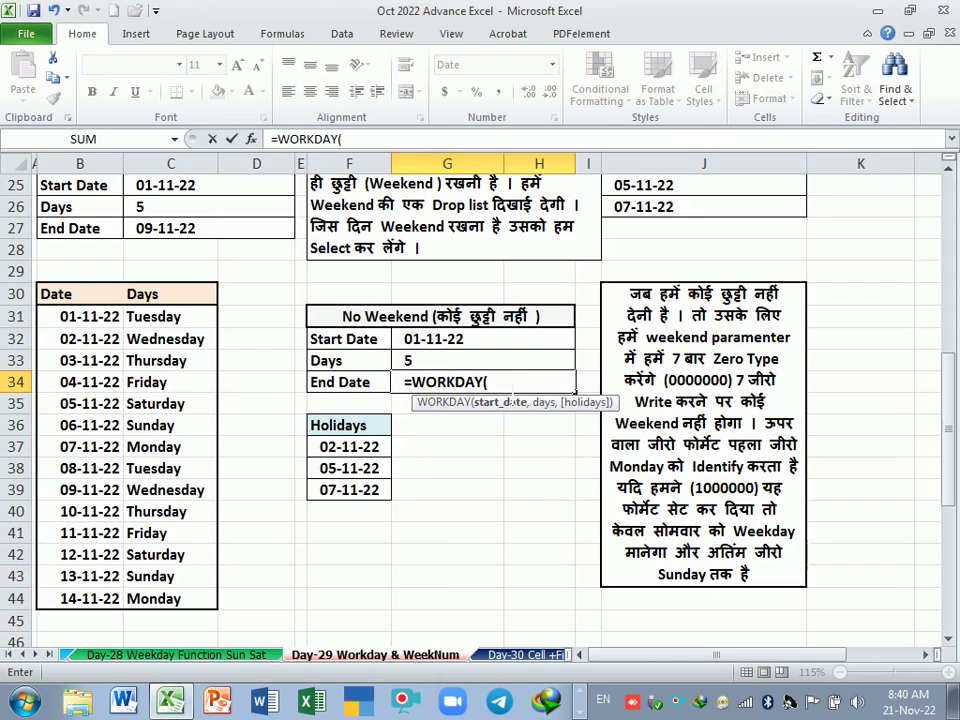
key(BackSpace)
key(BackSpace)
key(BackSpace)
key(BackSpace)
key(BackSpace)
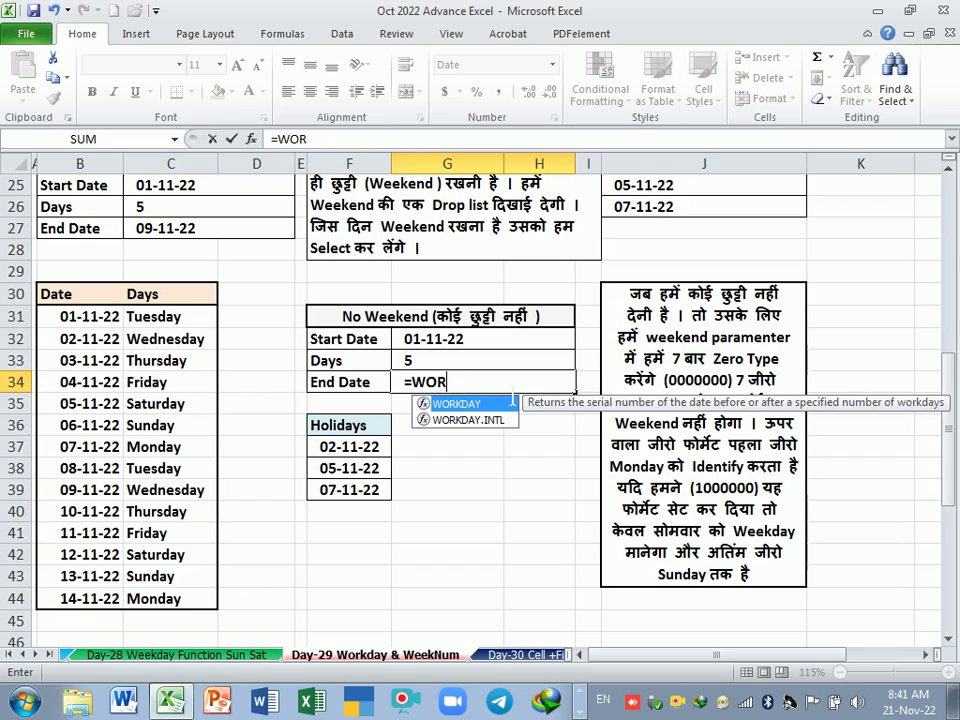
key(BackSpace)
double_click(513, 419)
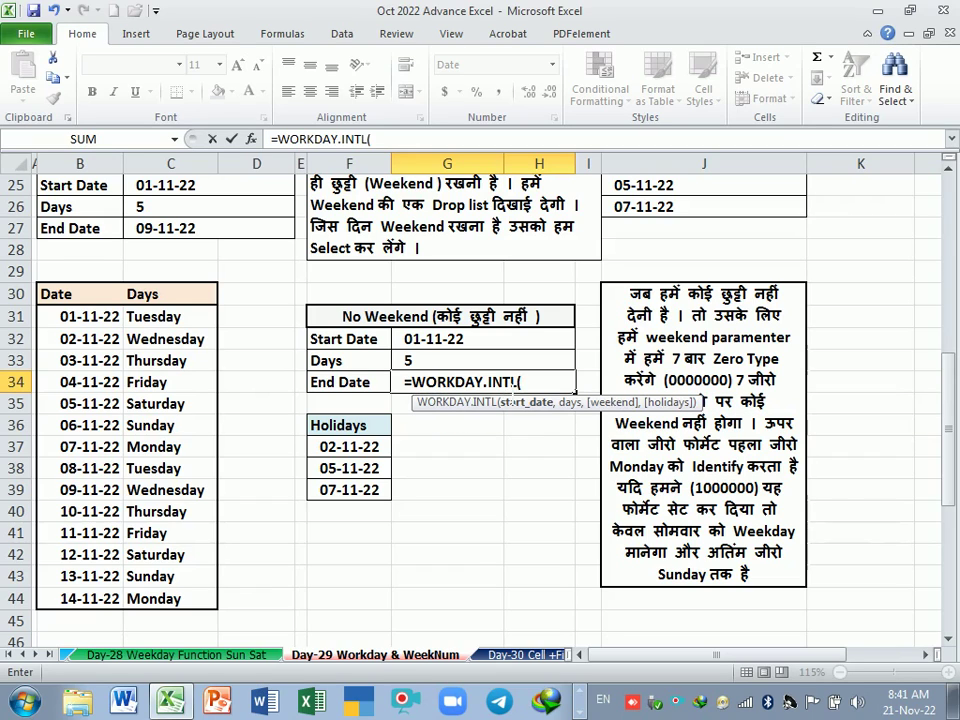
click(468, 349)
text(,)
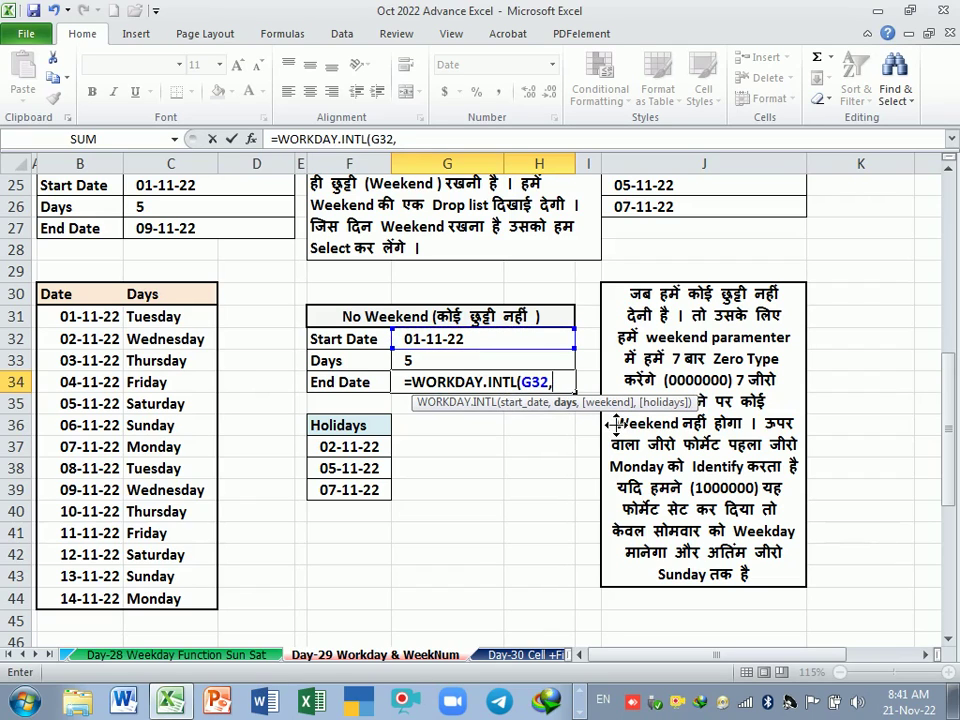
click(481, 369)
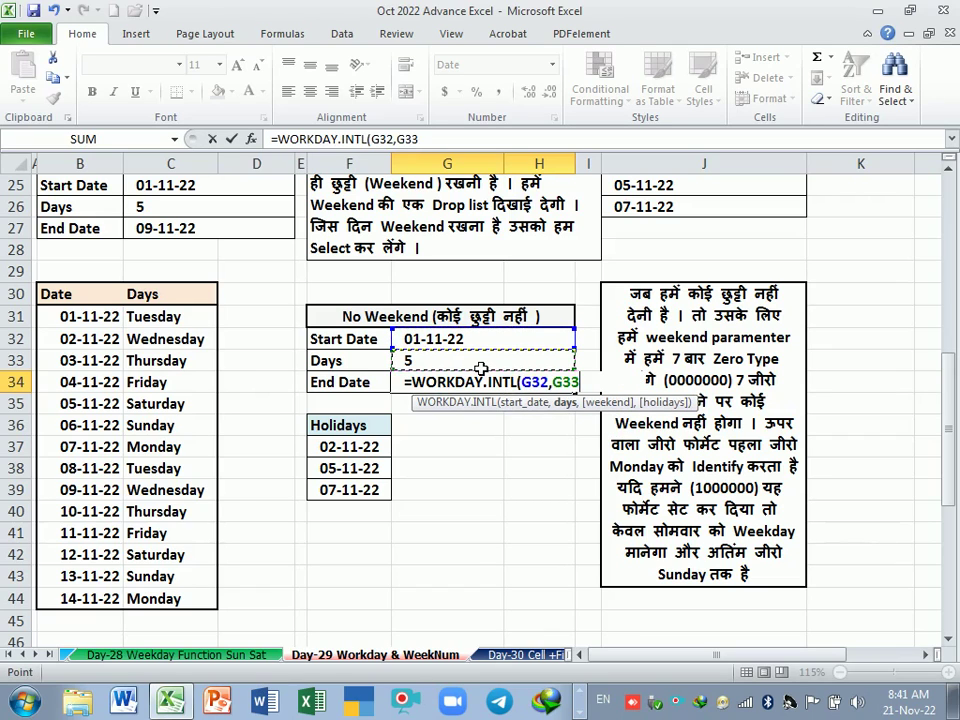
text(,")
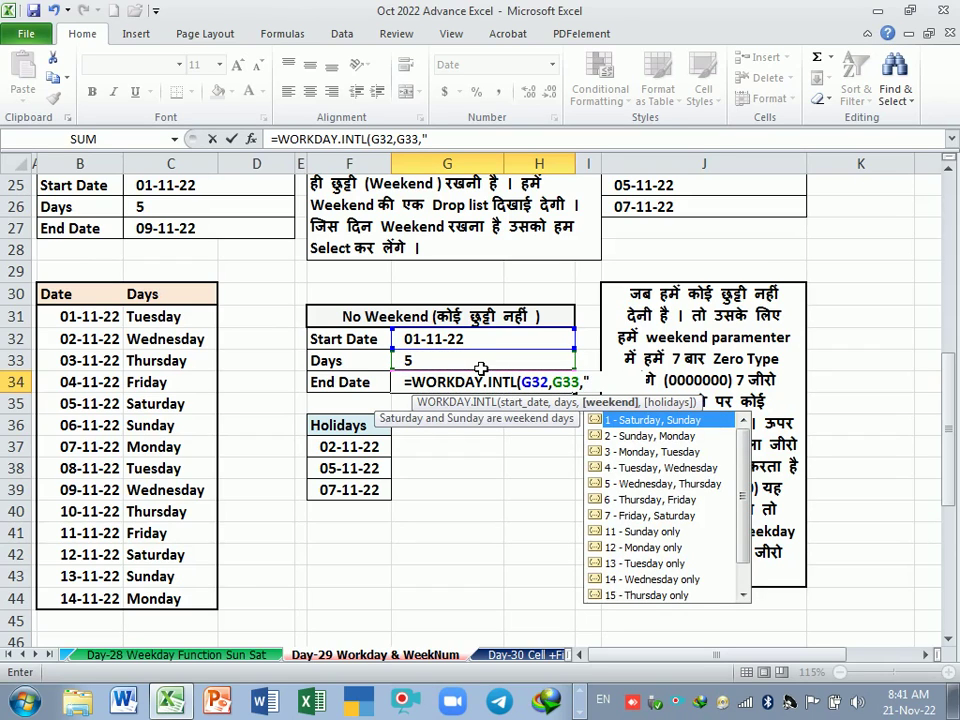
text(00)
text(0000)
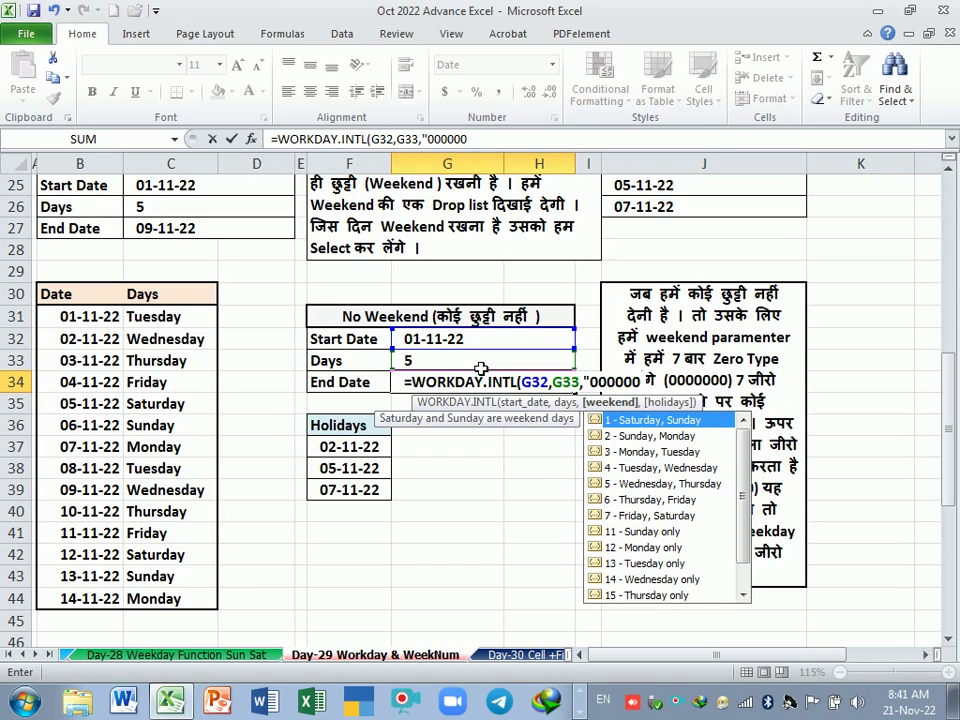
text(0)
key(Return)
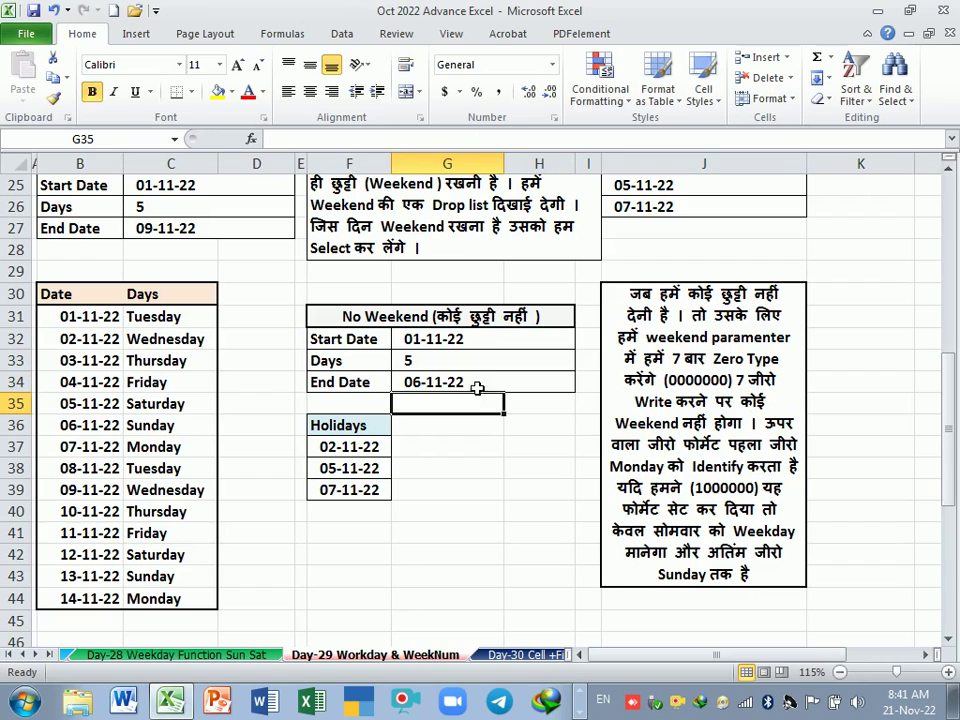
Step: Count five days down the date list from 01-11-22, landing on 06-11-22
click(481, 393)
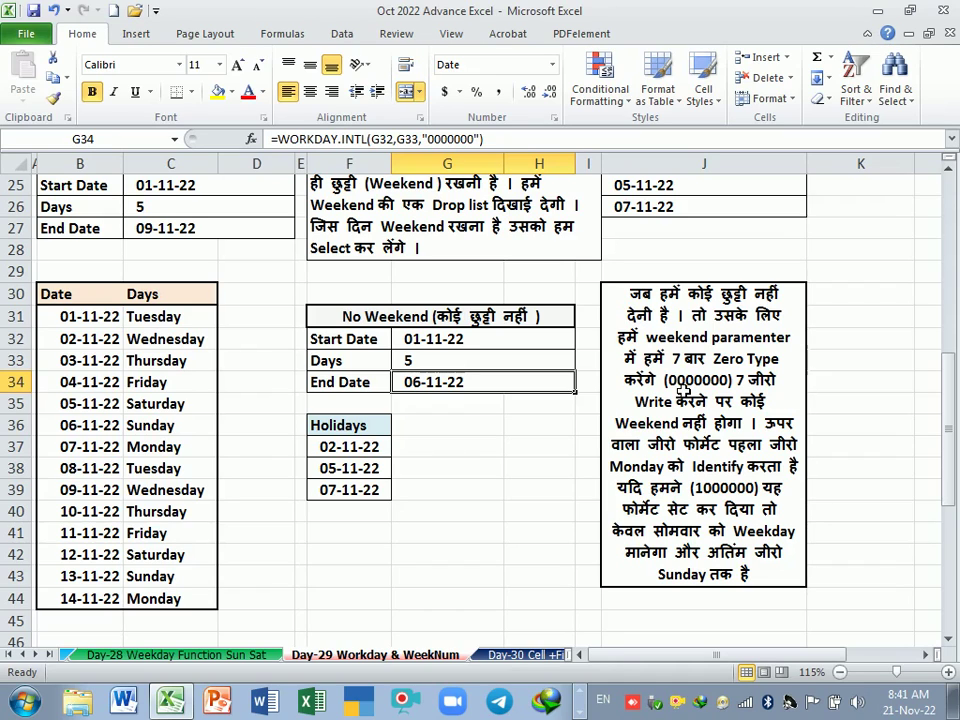
click(111, 318)
click(116, 341)
click(100, 362)
click(98, 383)
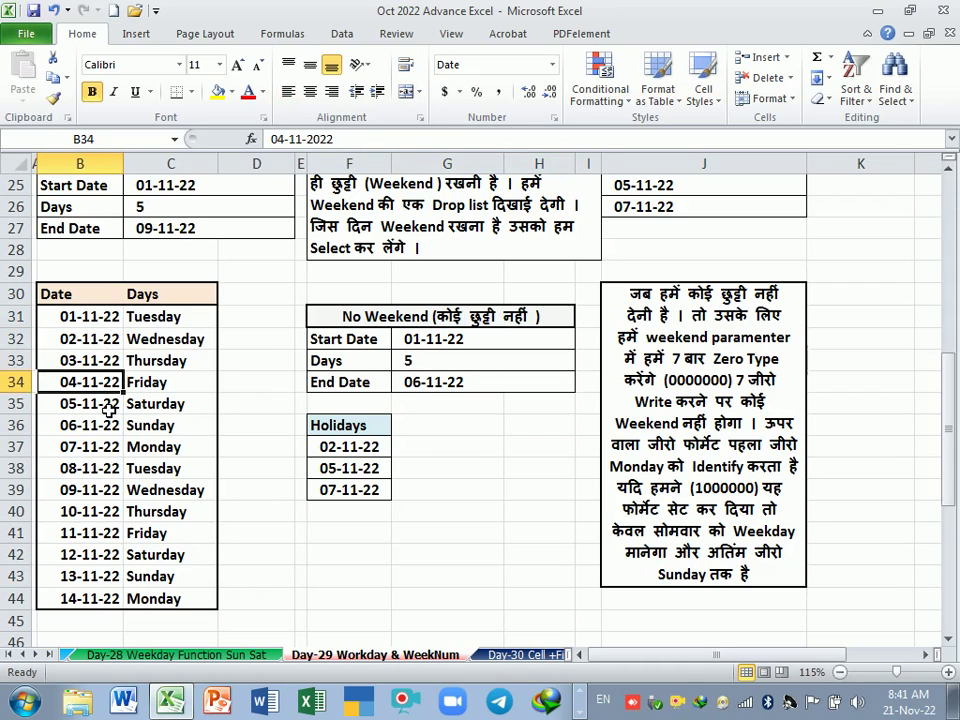
click(100, 404)
click(108, 425)
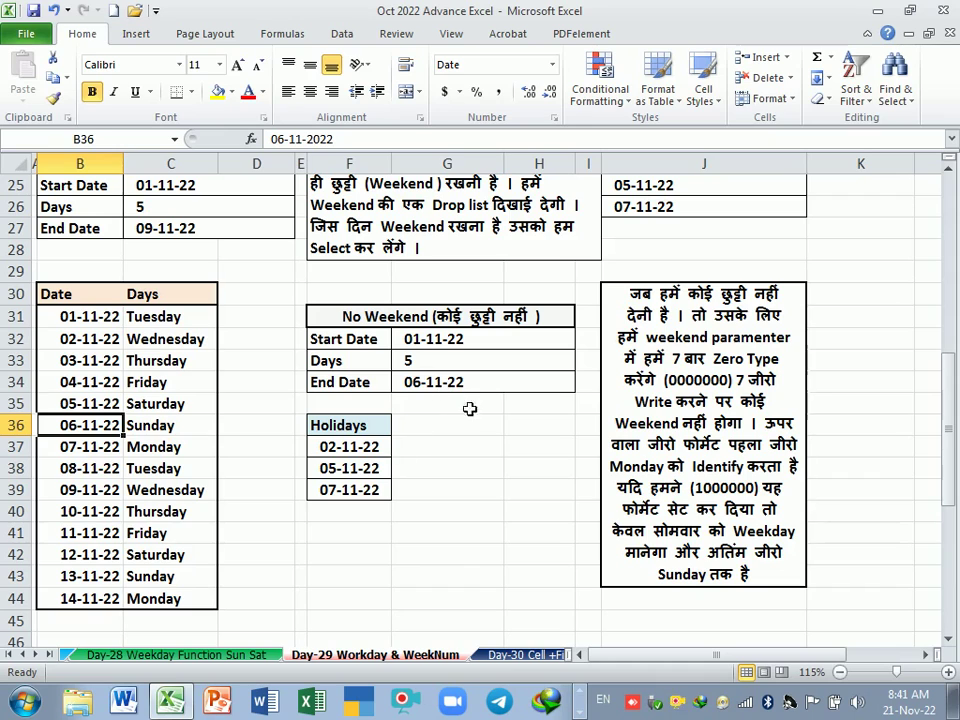
Step: Change G34's weekend argument from "0000000" to "1000000" so only Monday is a weekend
double_click(473, 386)
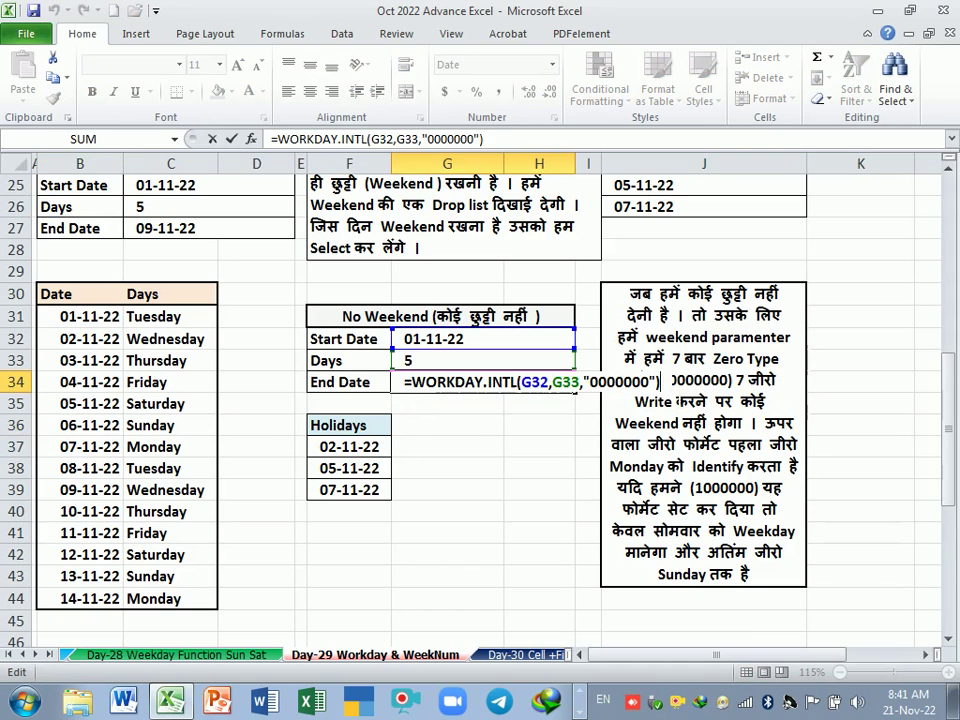
key(Return)
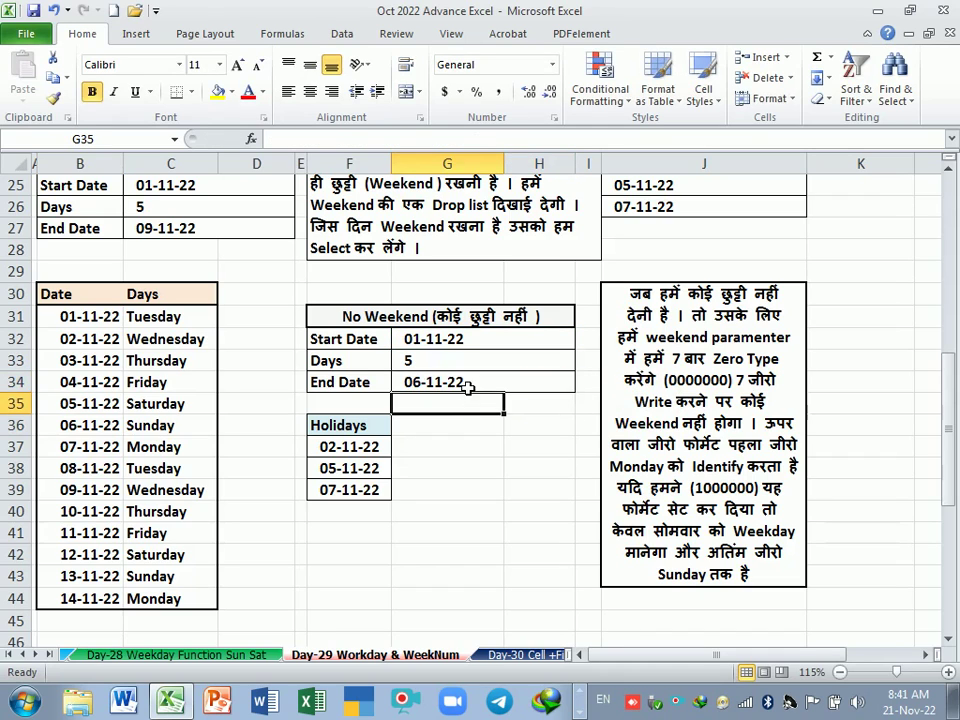
click(468, 388)
double_click(468, 388)
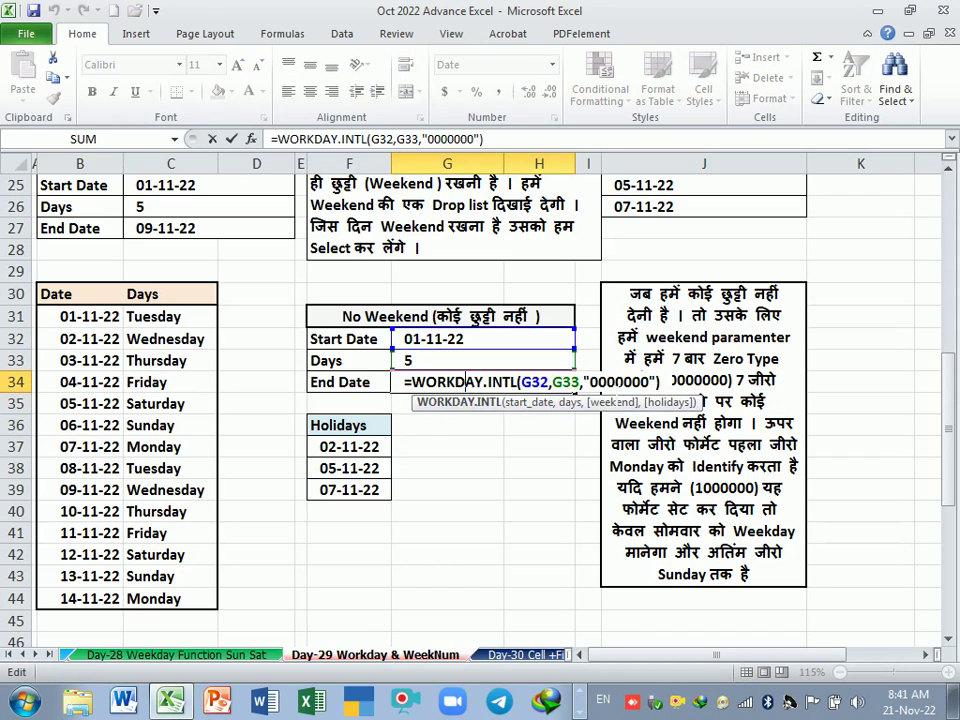
key(Left)
key(BackSpace)
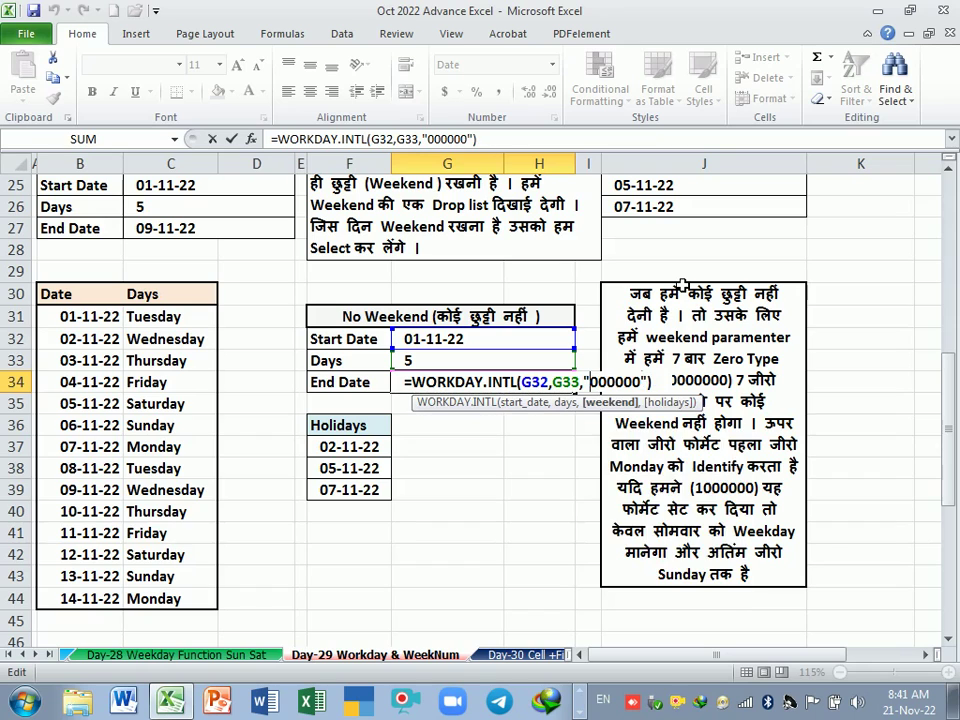
text(1)
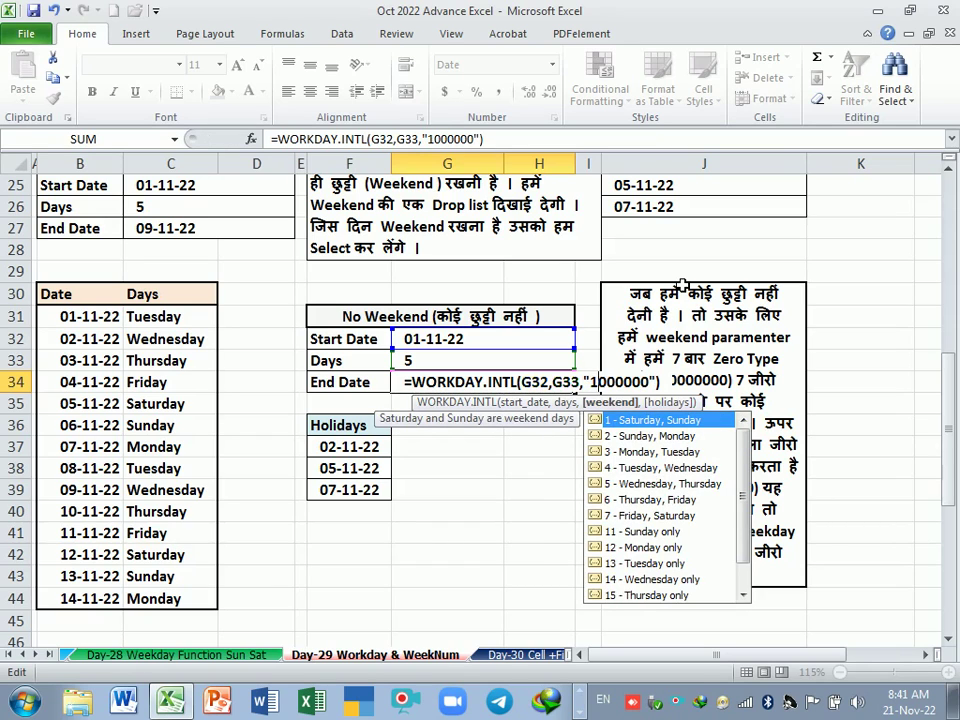
key(Return)
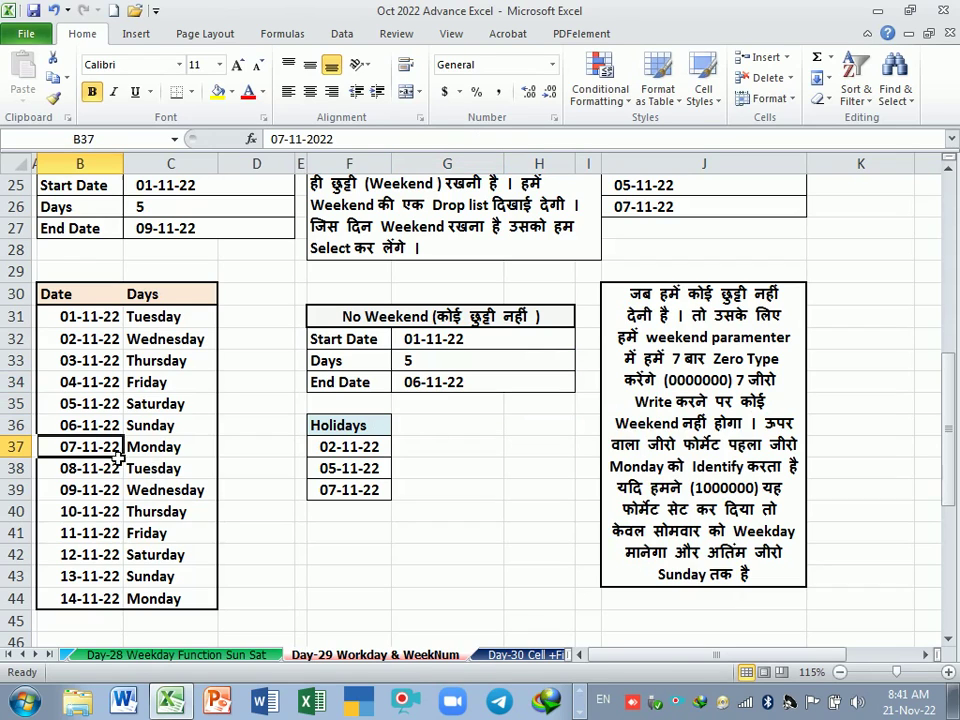
drag(88, 455, 150, 450)
Step: Set Days to 7 and select the counted date rows, End Date becoming 09-11-22
click(425, 368)
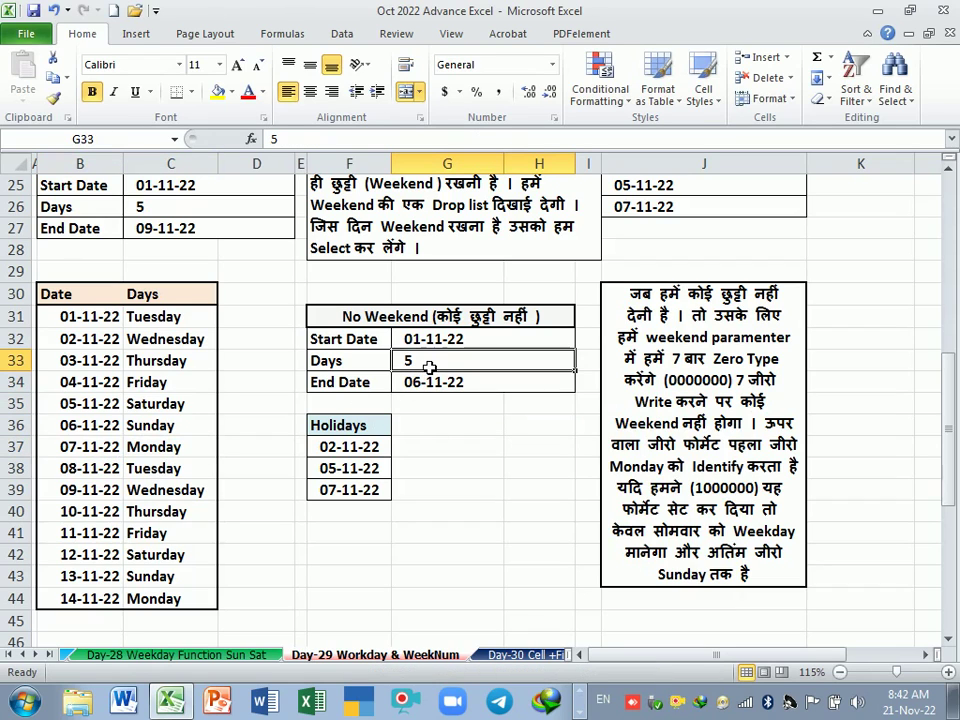
text(7)
key(Return)
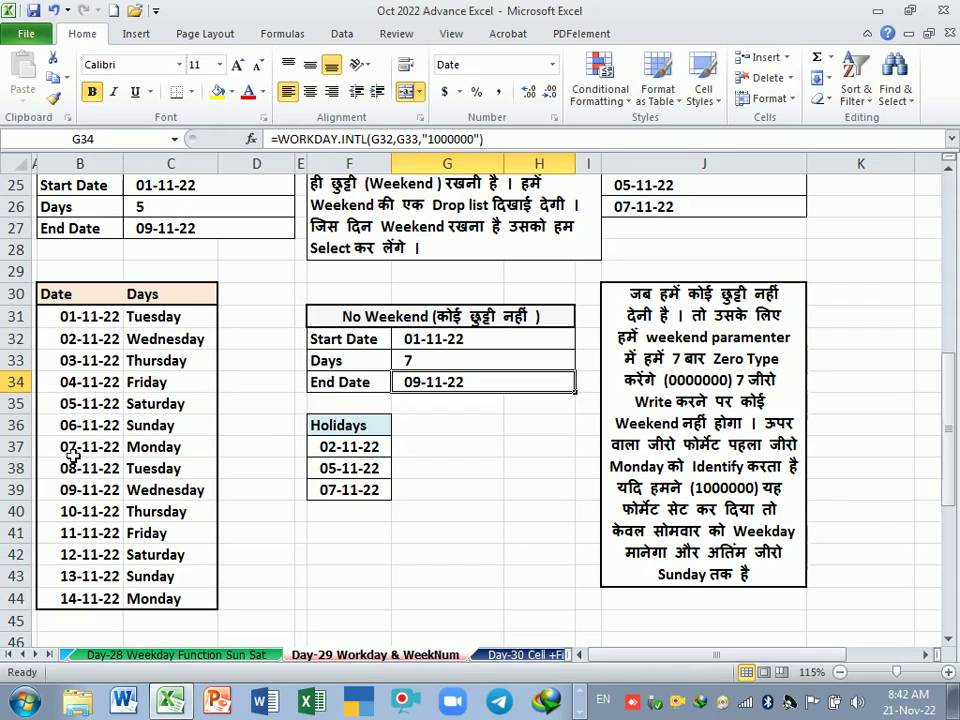
drag(68, 445, 172, 450)
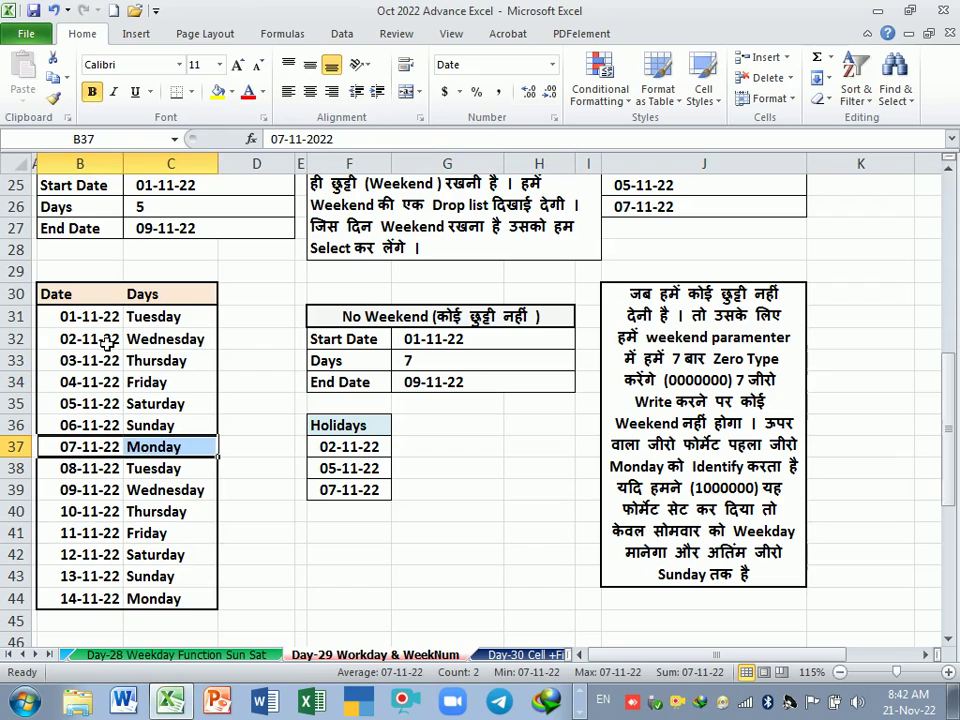
drag(107, 340, 165, 345)
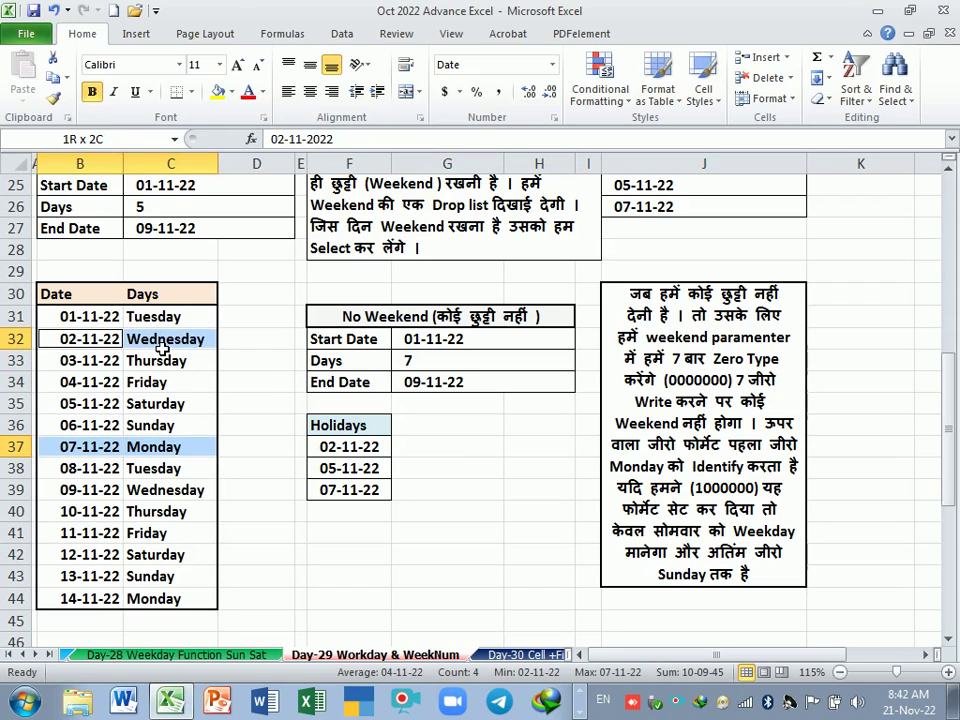
drag(80, 360, 163, 370)
drag(85, 382, 160, 384)
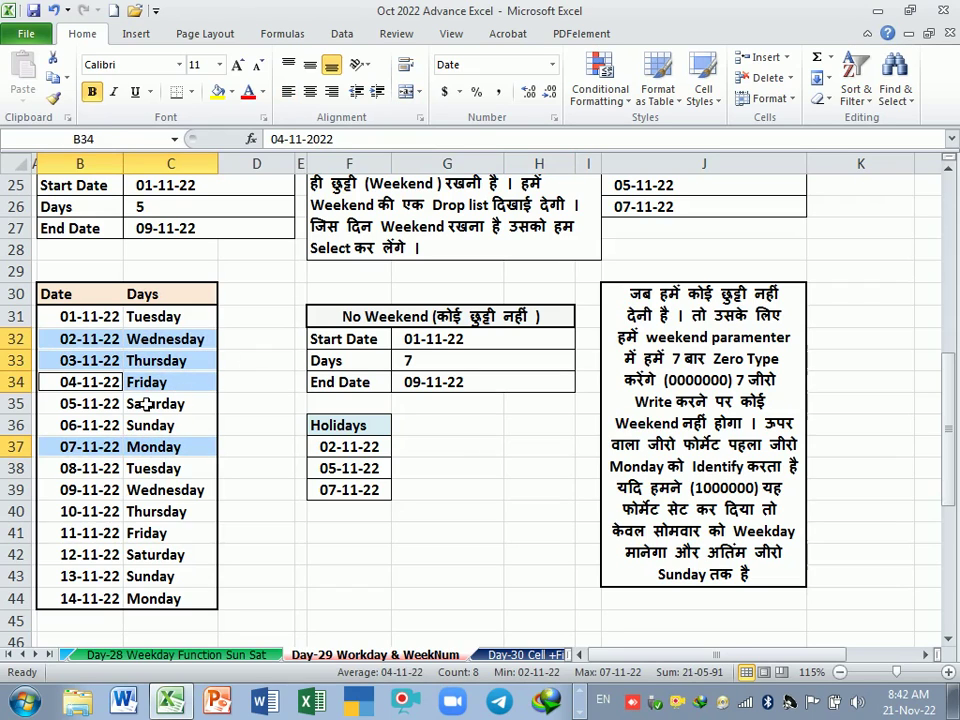
mouse_move(85, 404)
mouse_down()
mouse_move(160, 405)
mouse_move(143, 424)
mouse_up()
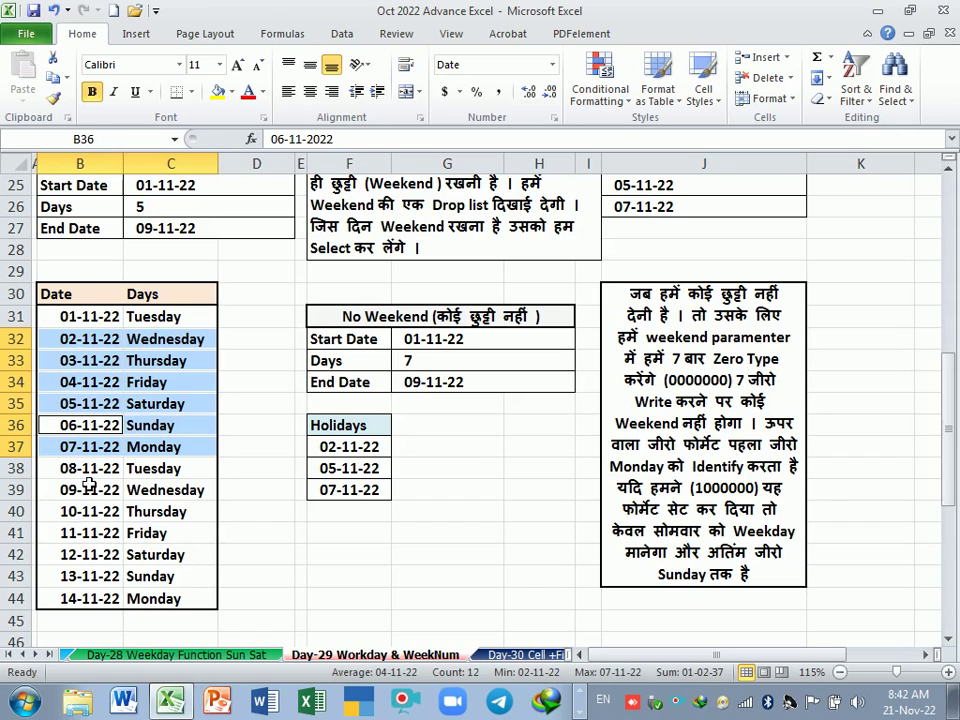
drag(75, 468, 191, 467)
drag(105, 490, 152, 490)
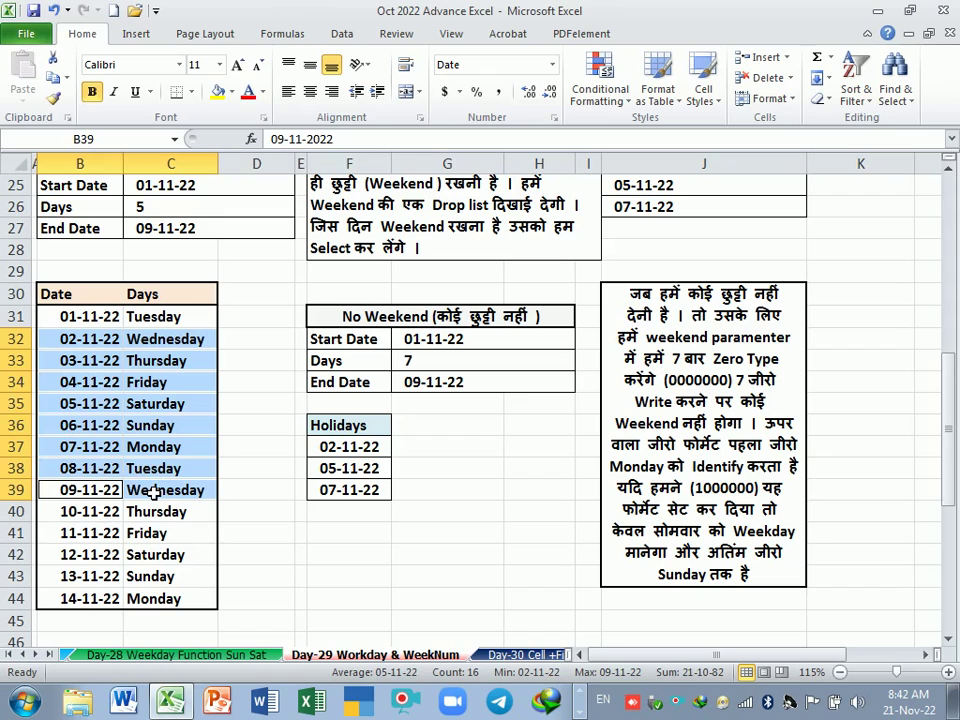
Step: Fill the Monday 07-11-22 row yellow
click(150, 533)
drag(110, 447, 153, 452)
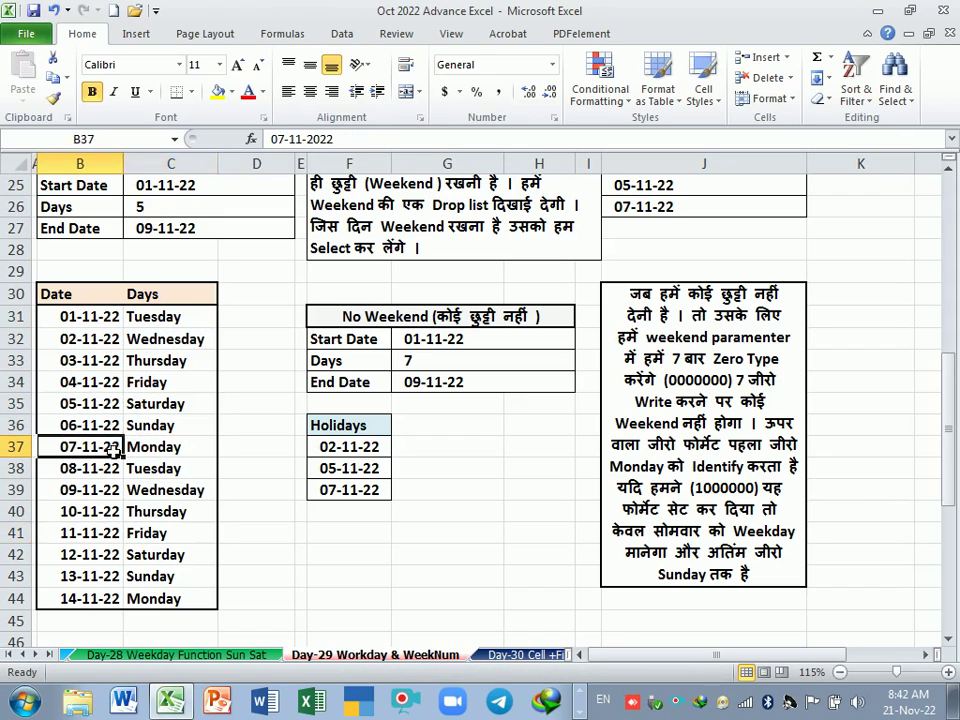
click(217, 91)
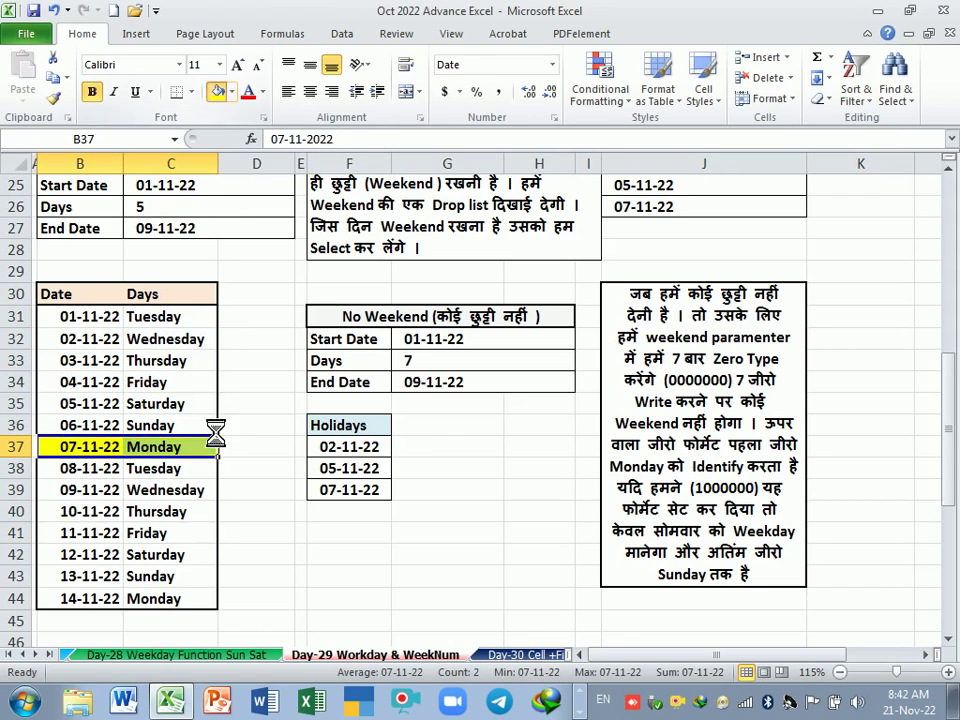
click(195, 497)
drag(111, 316, 158, 316)
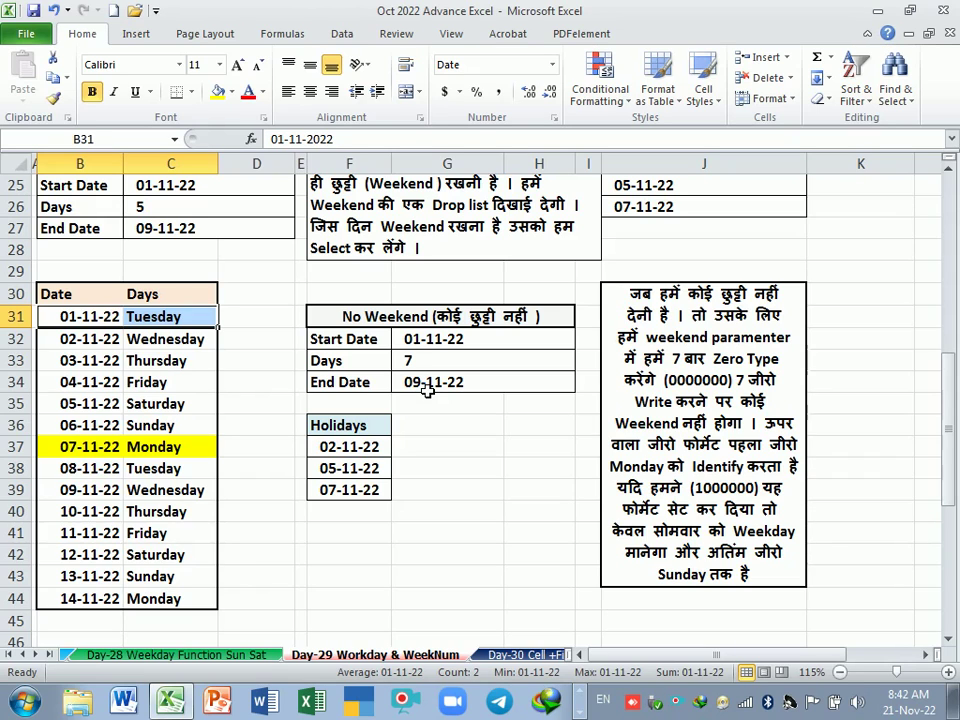
Step: Add holidays F37:F39 as the fourth WORKDAY.INTL argument, pushing End Date to 11-11-22
click(427, 386)
key(F2)
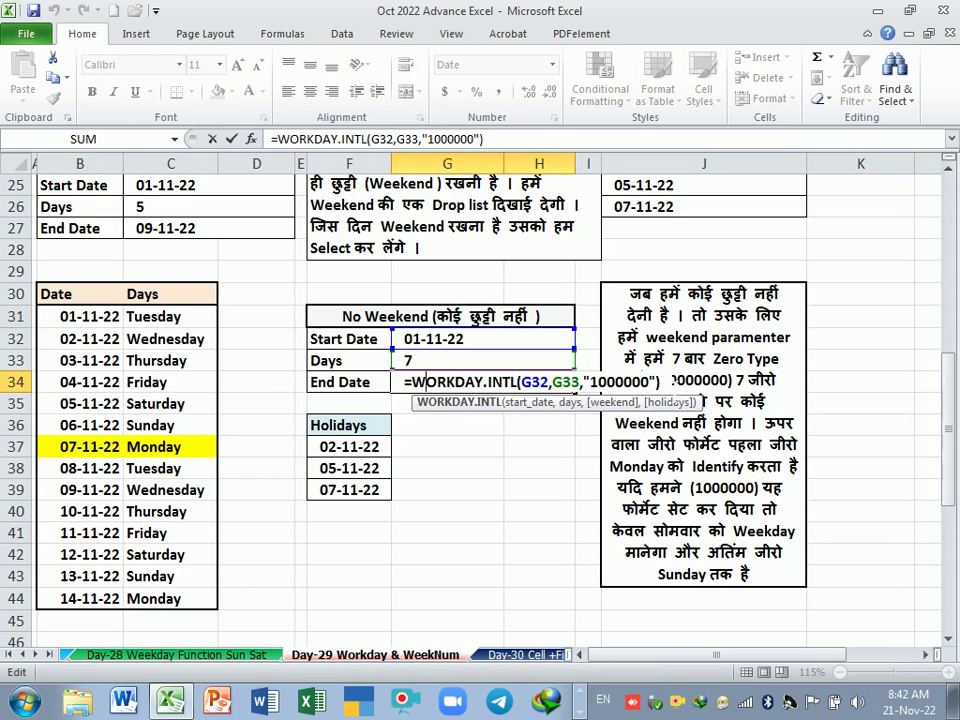
click(660, 382)
key(BackSpace)
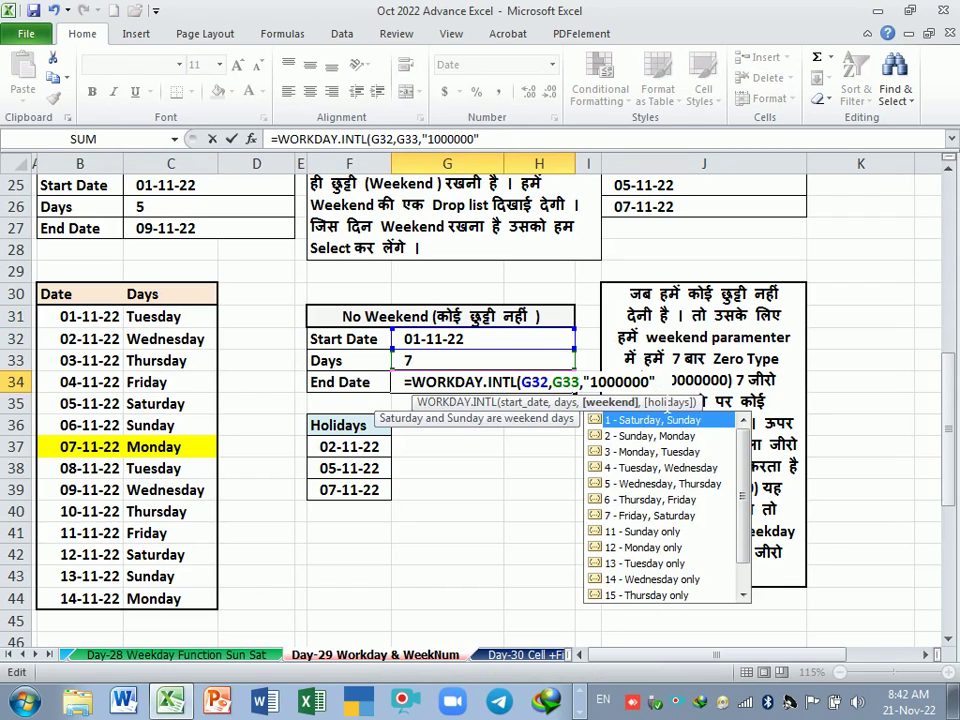
text(,)
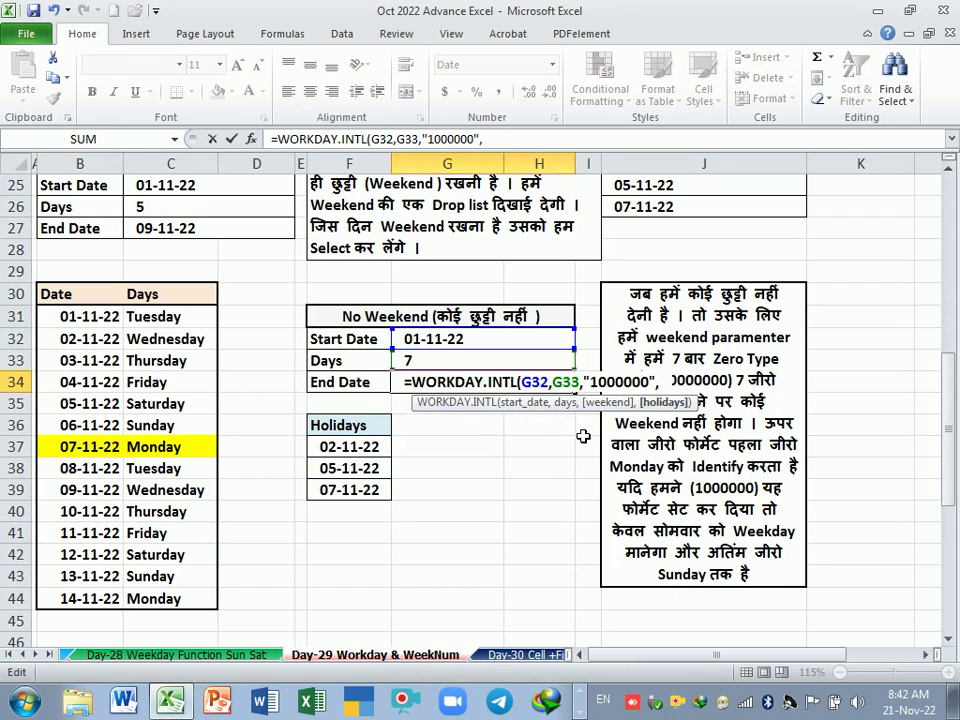
click(362, 452)
drag(362, 452, 359, 499)
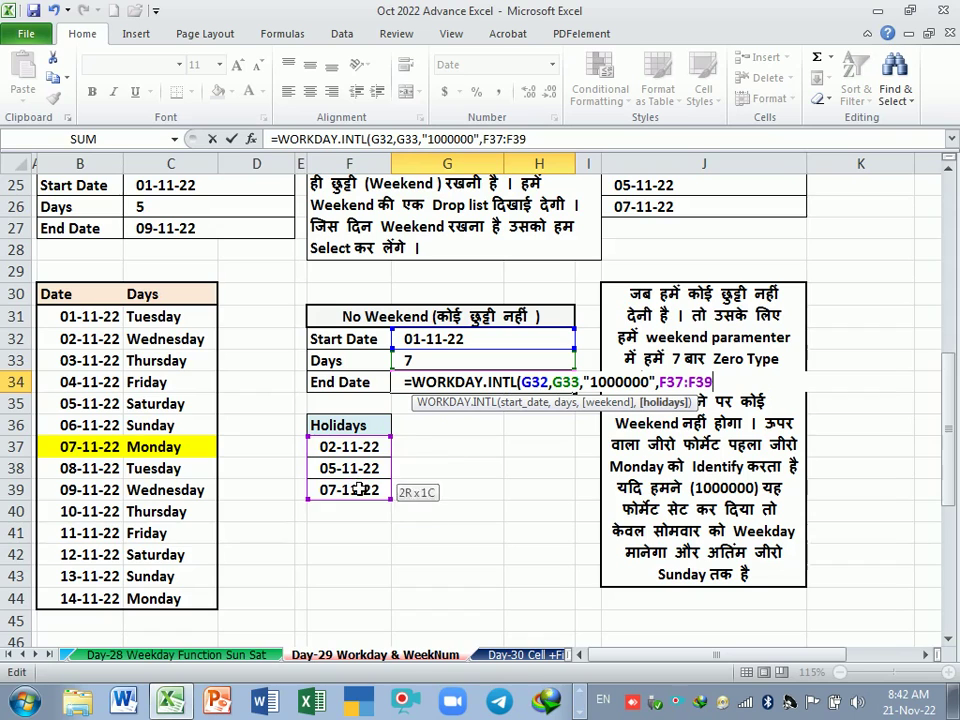
key(Return)
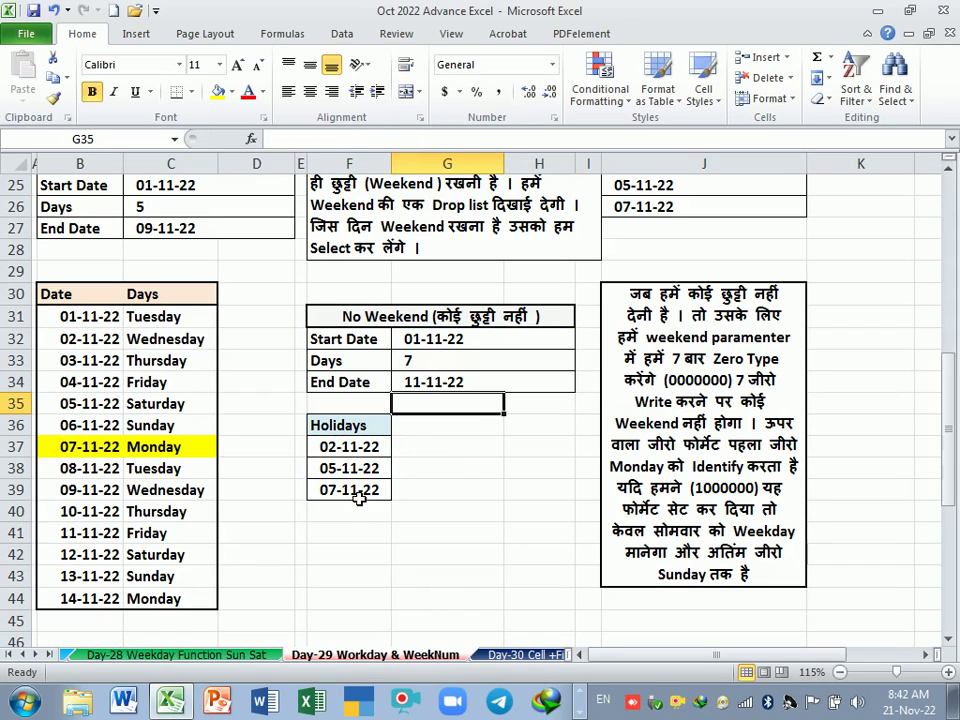
click(470, 388)
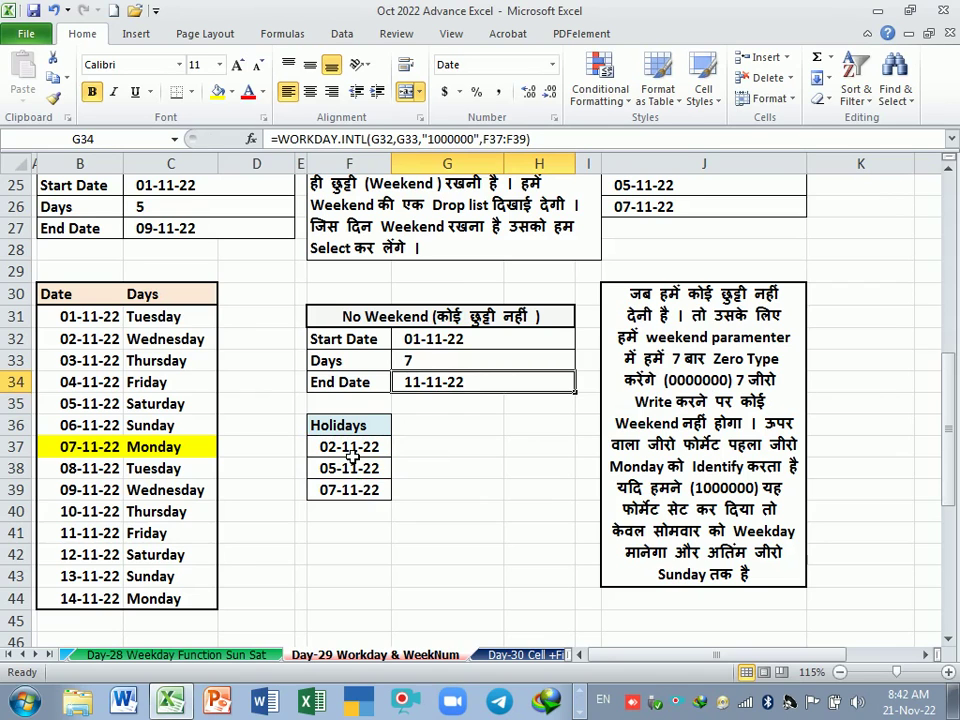
Step: Insert today's date, 21-11-22, into F65 below the Weeknum table
scroll(352, 455, down, 2)
scroll(352, 455, down, 2)
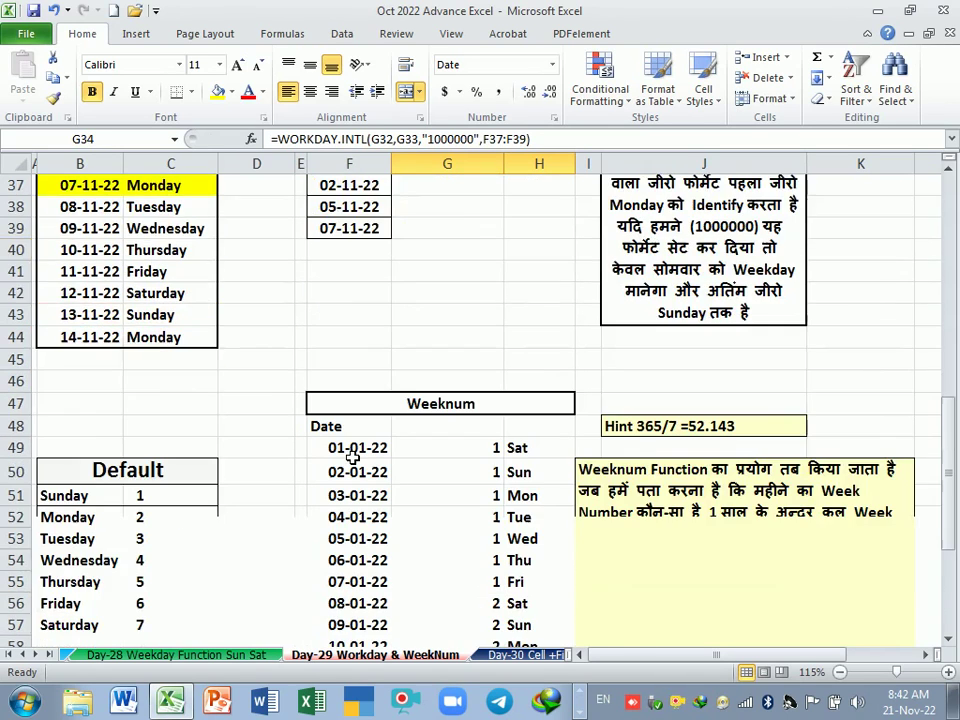
scroll(352, 455, down, 1)
scroll(352, 455, down, 1)
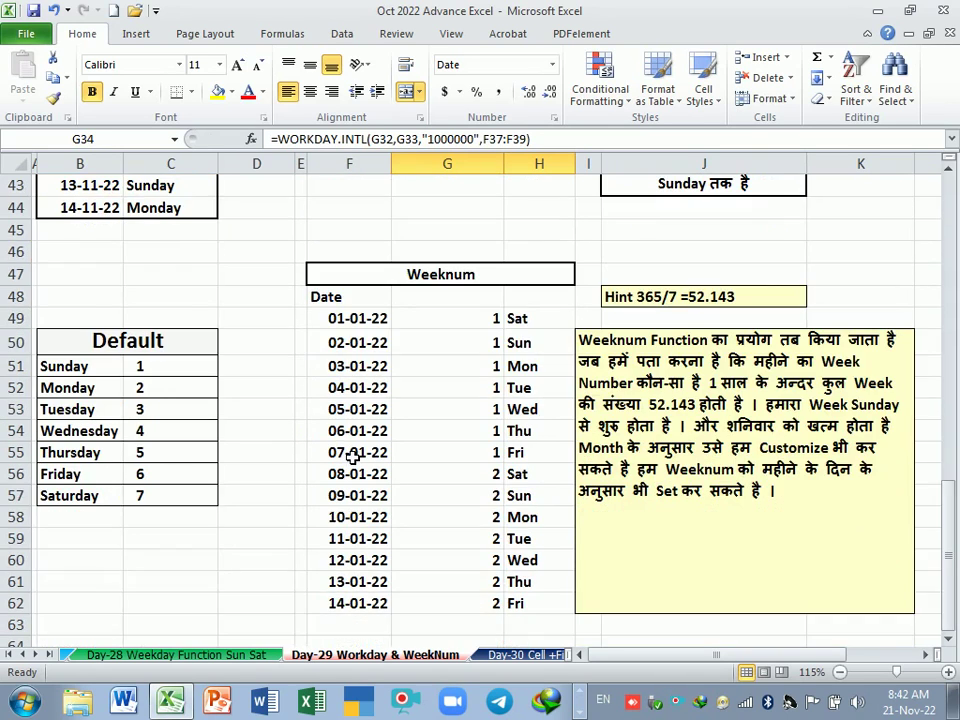
scroll(352, 455, down, 1)
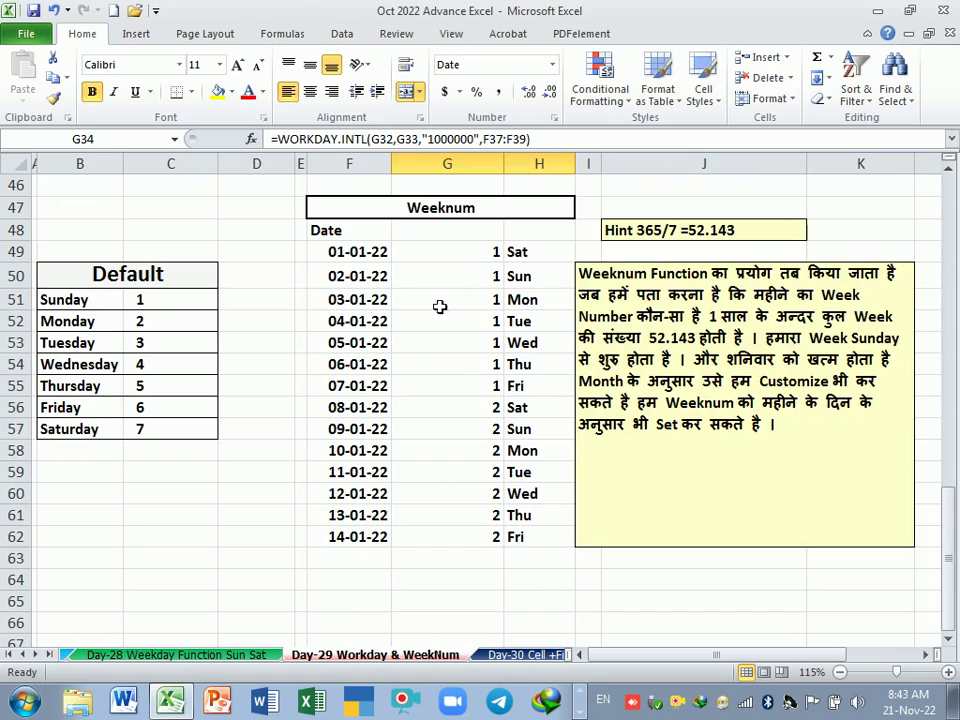
click(457, 603)
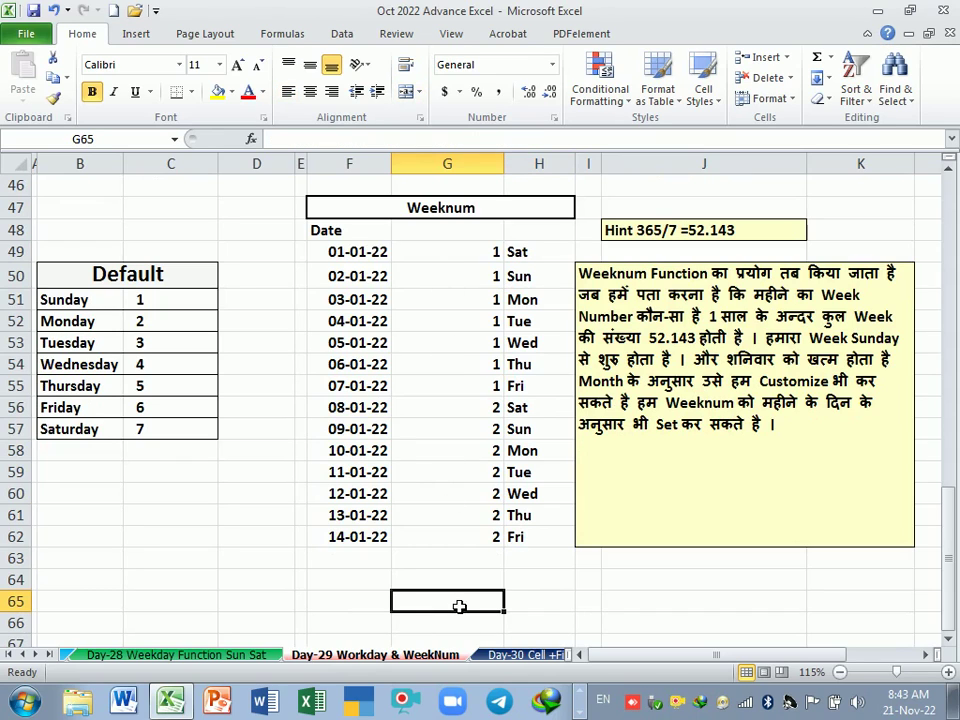
text(=)
key(Escape)
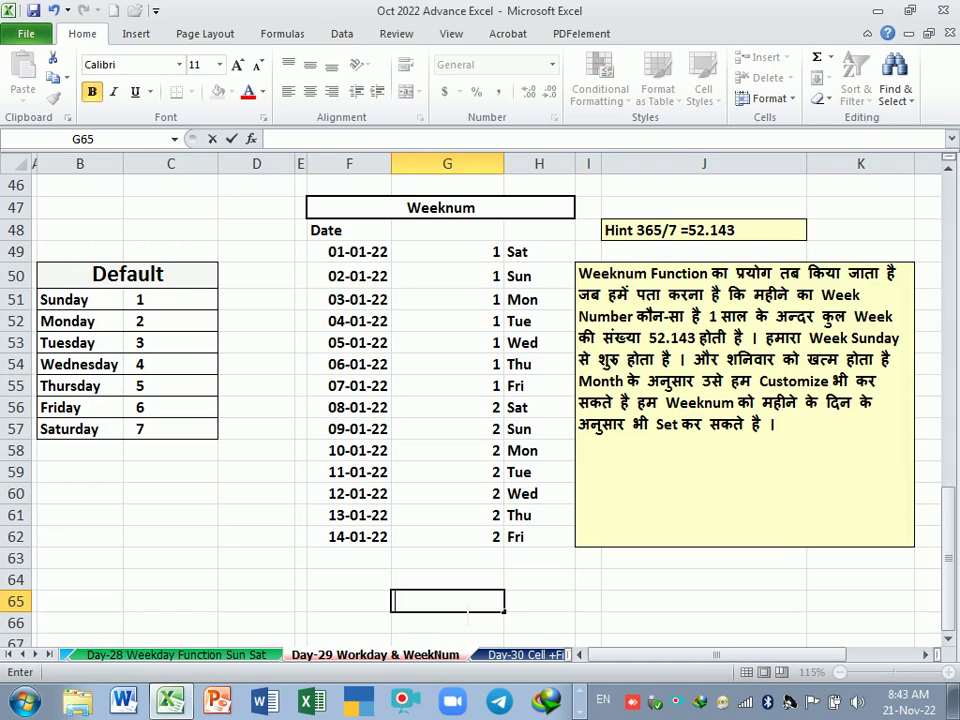
key(Left)
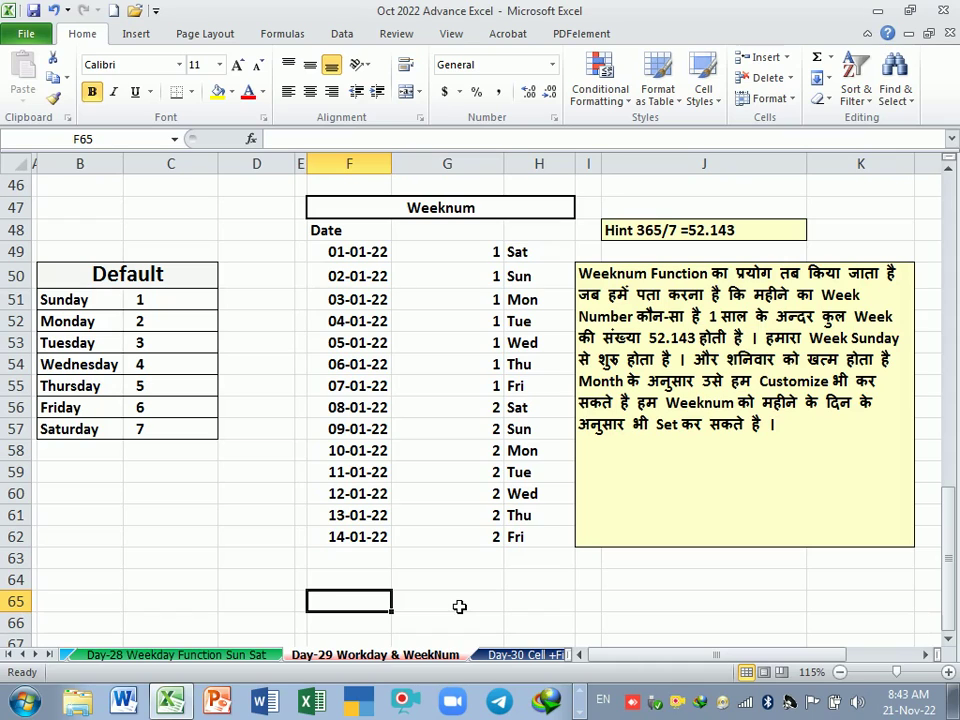
text(=)
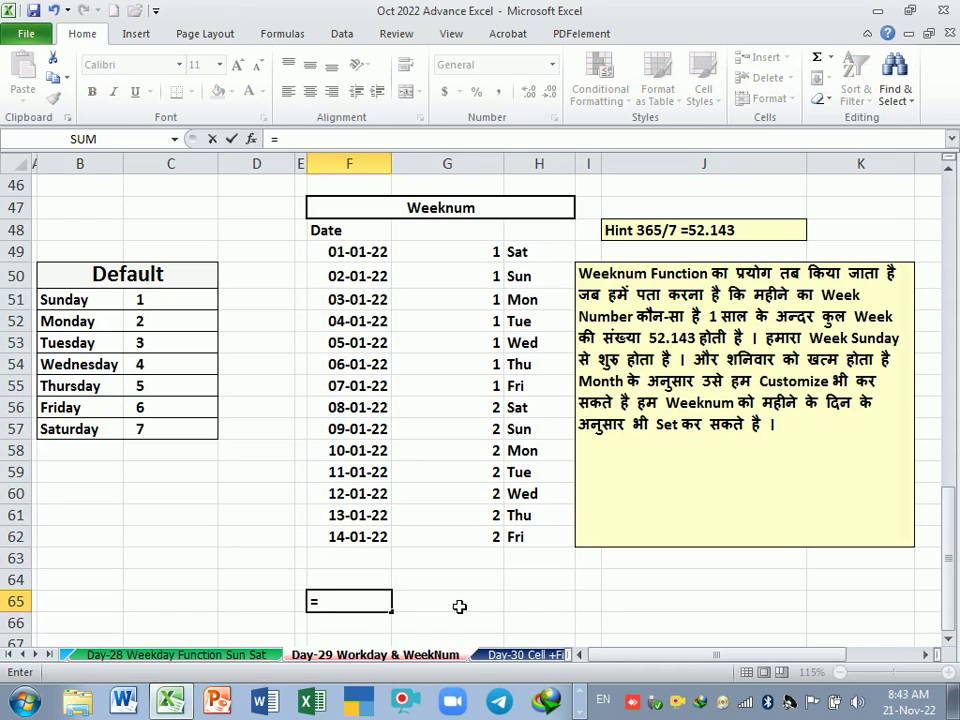
key(Escape)
key(ctrl+semicolon)
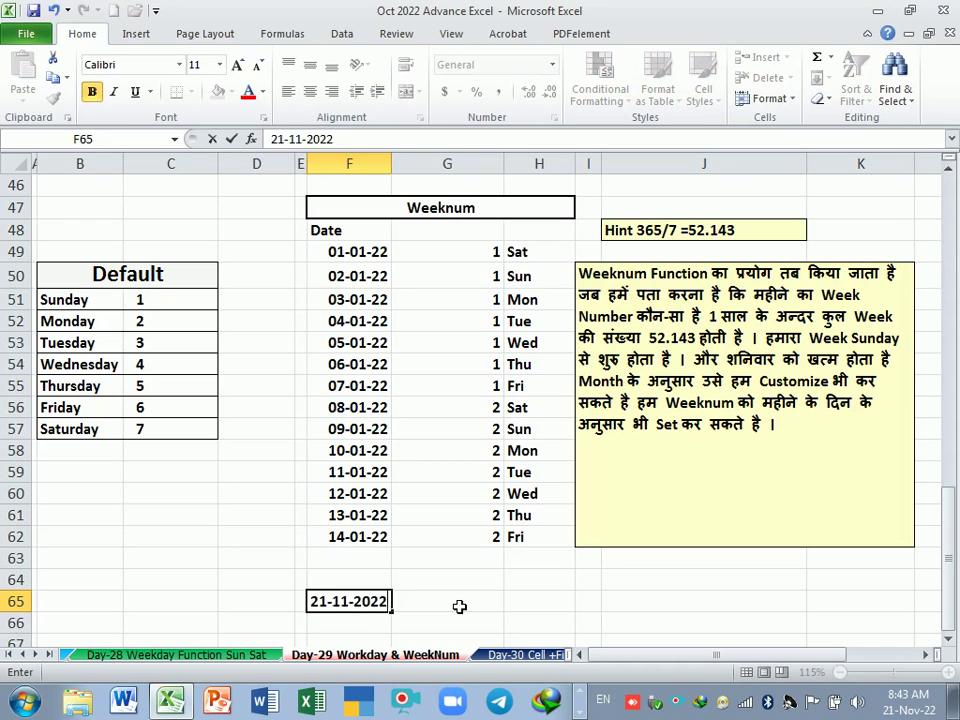
click(459, 606)
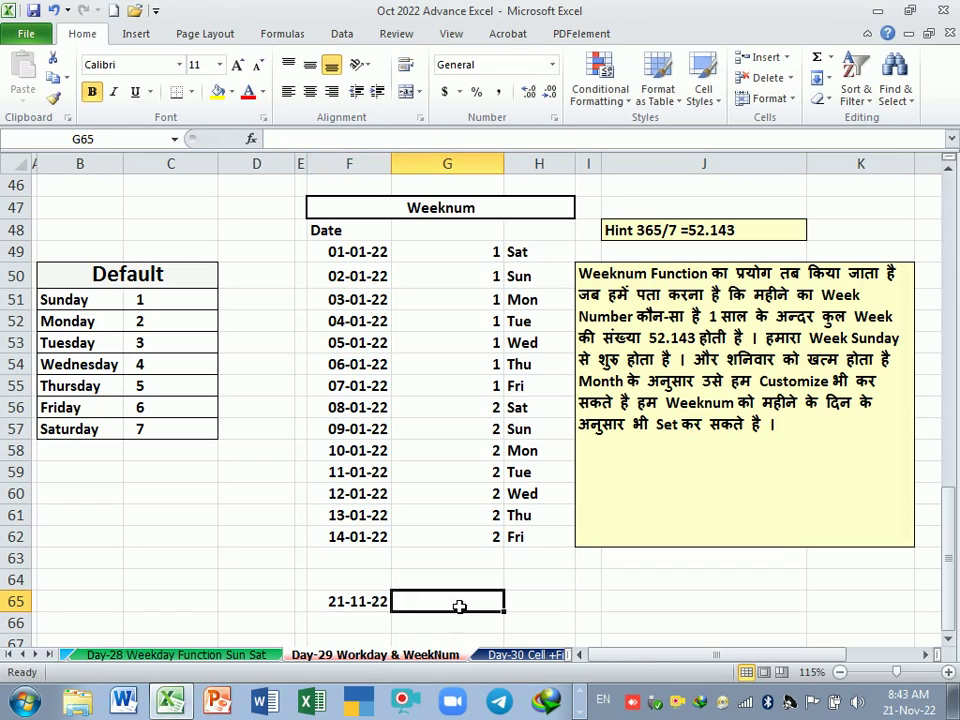
Step: Enter =WEEKNUM(F65) in G65, returning week 48
text(=we)
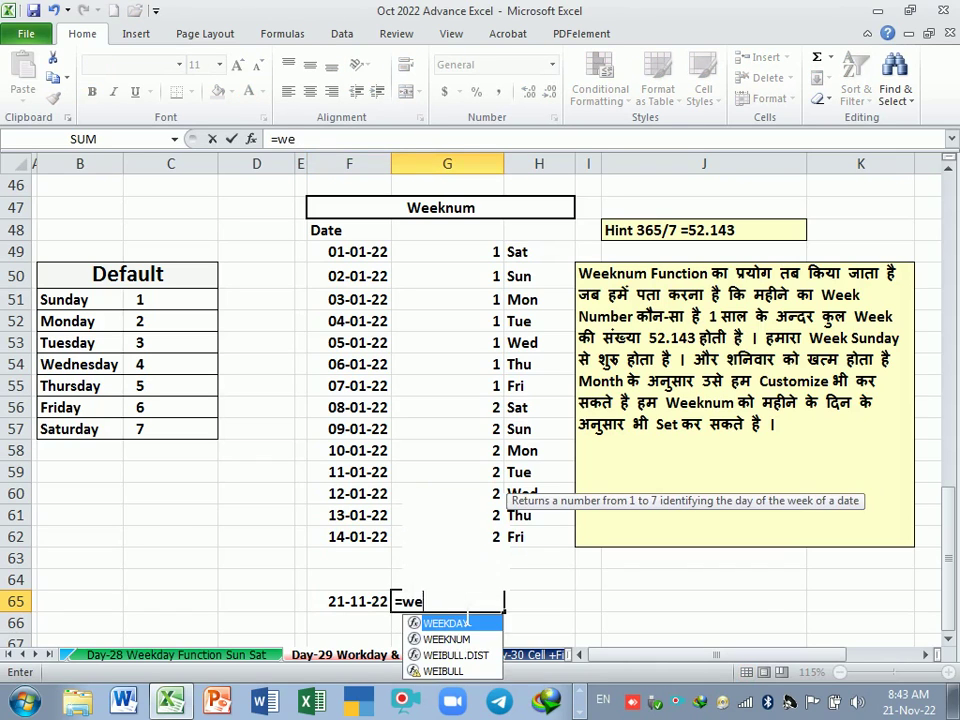
text(e)
key(Down)
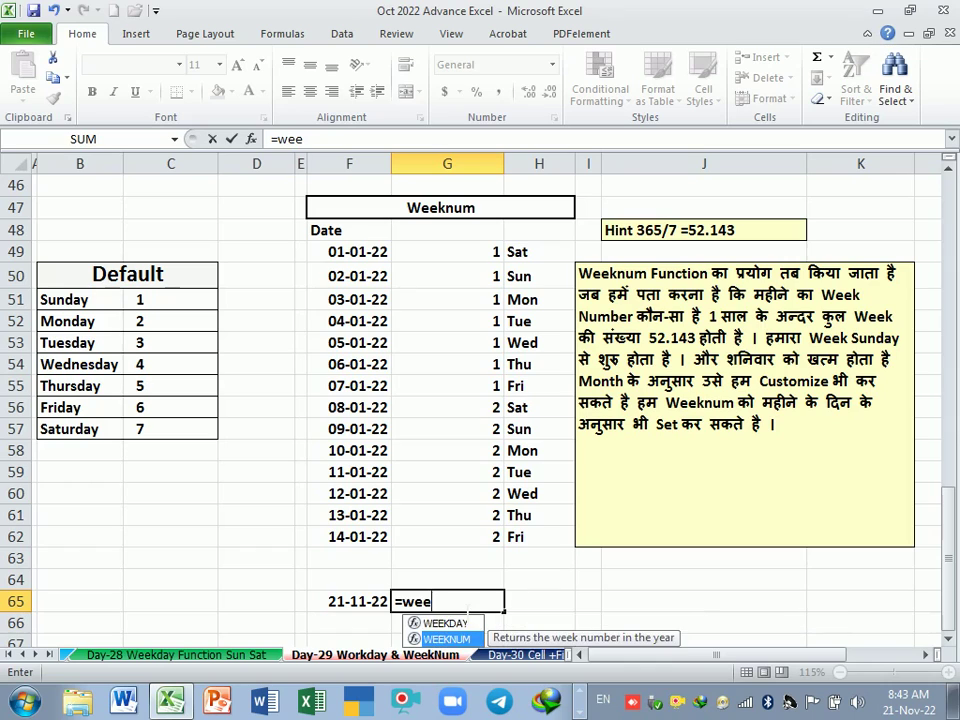
key(Tab)
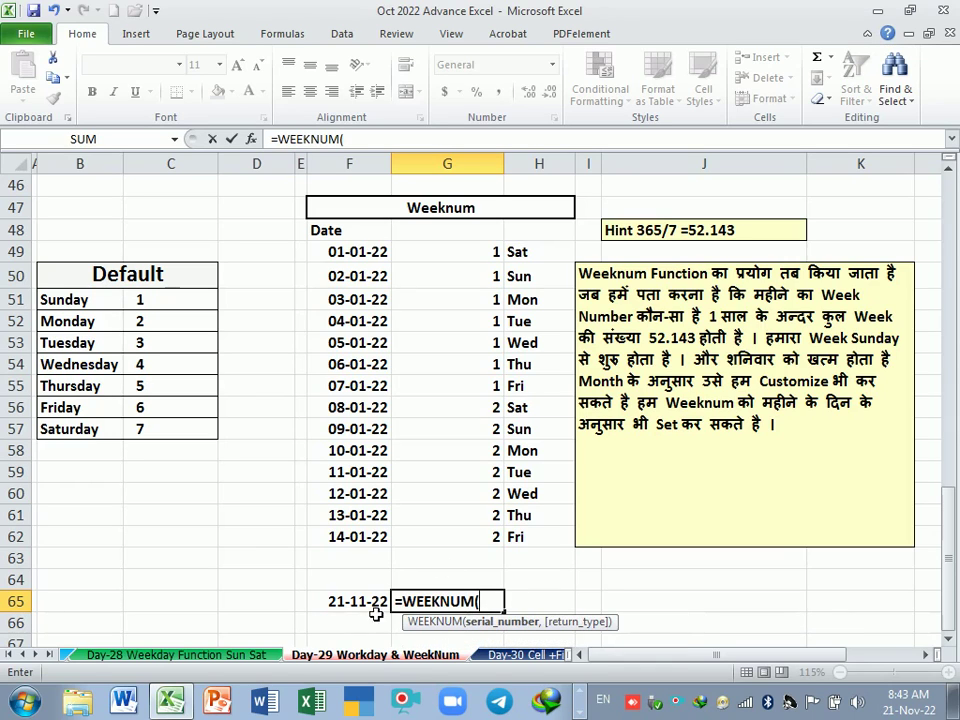
click(365, 601)
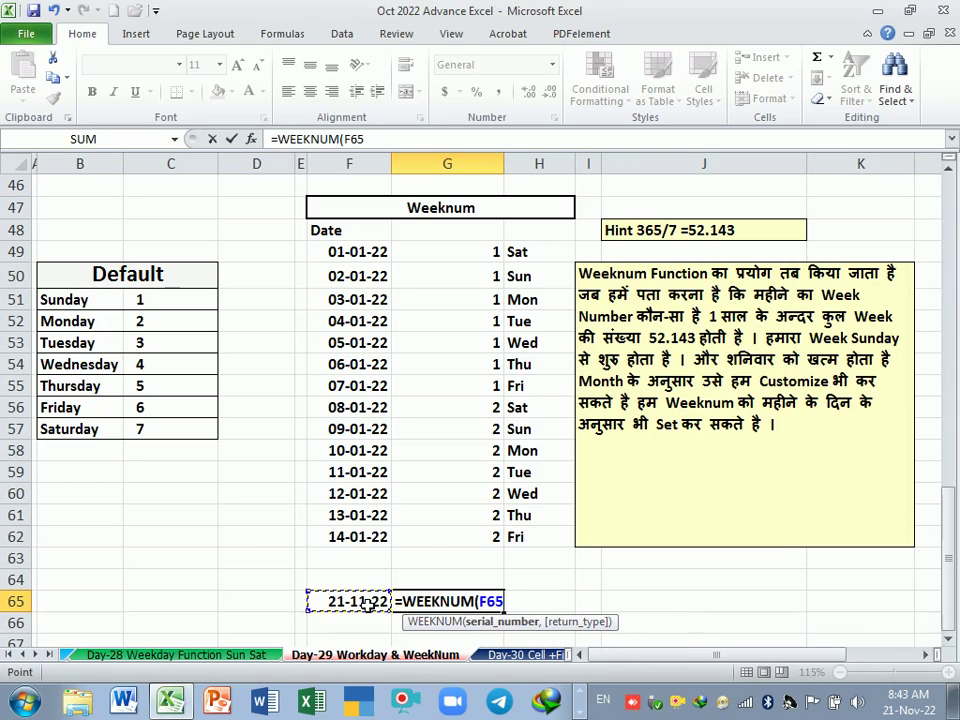
text(,)
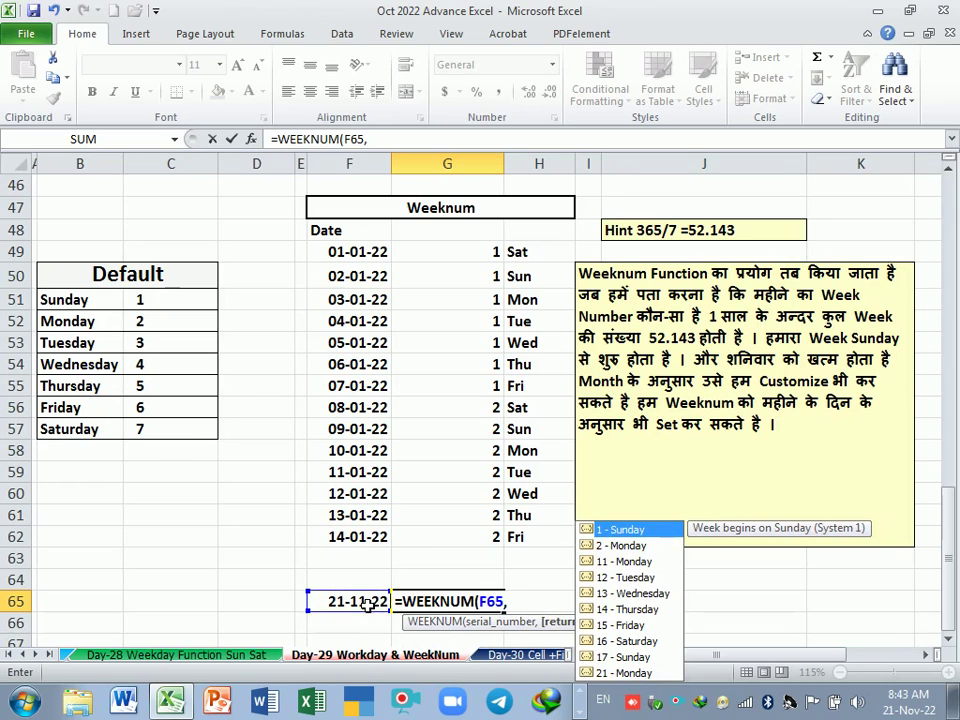
key(BackSpace)
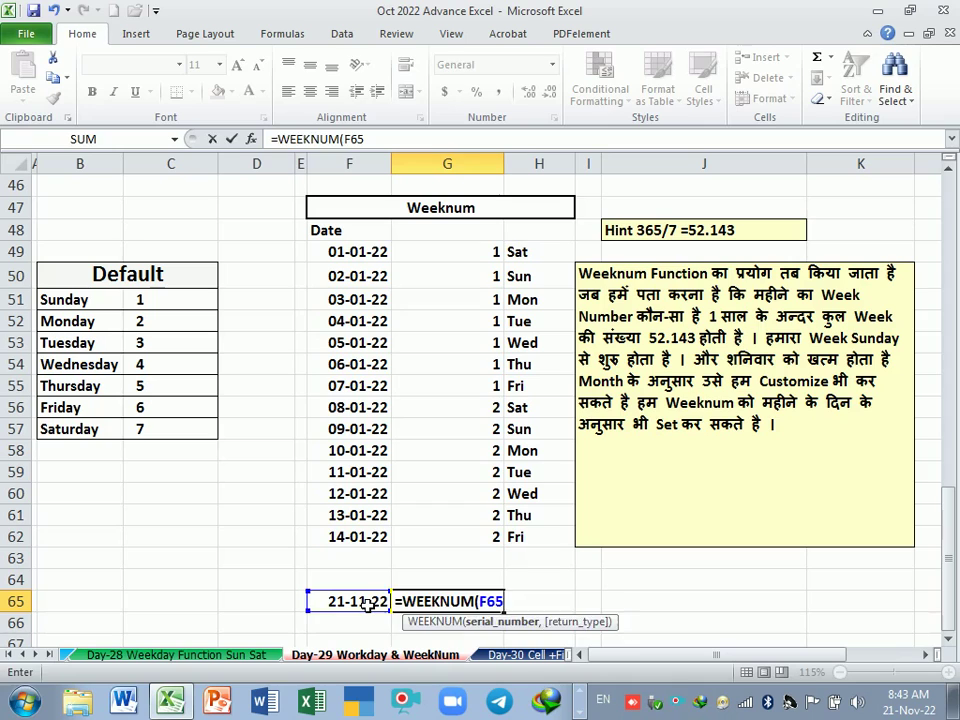
key(Return)
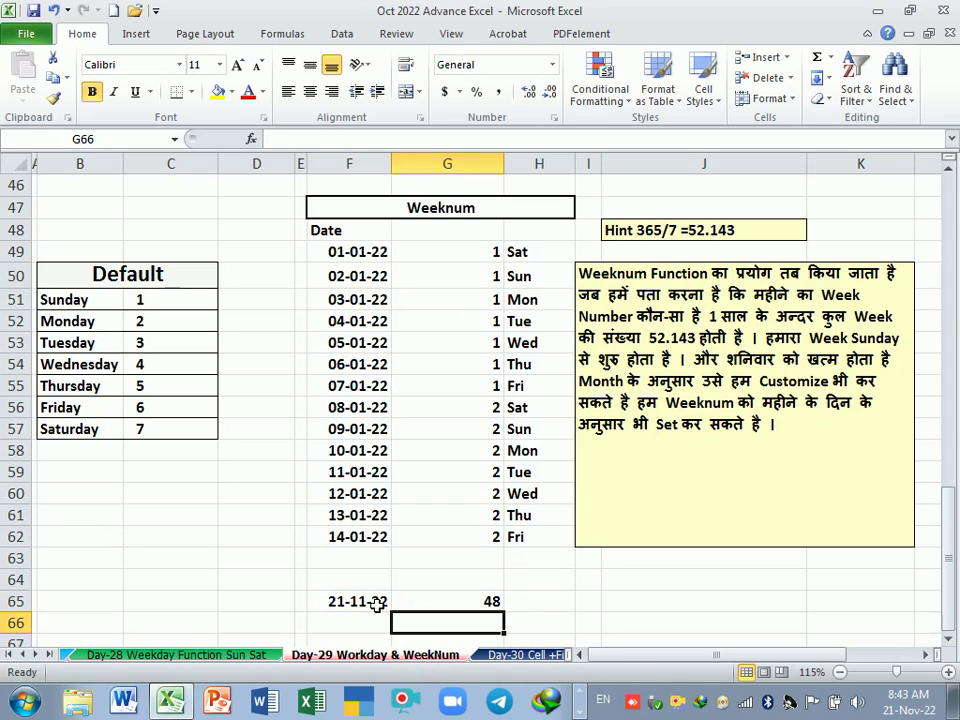
drag(372, 603, 431, 607)
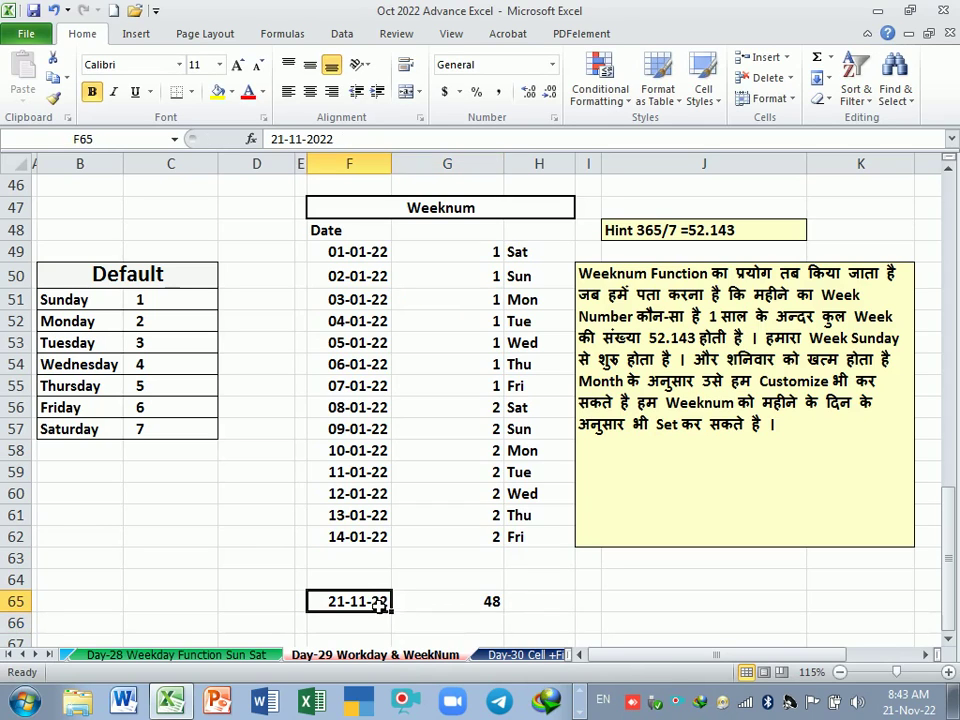
click(431, 607)
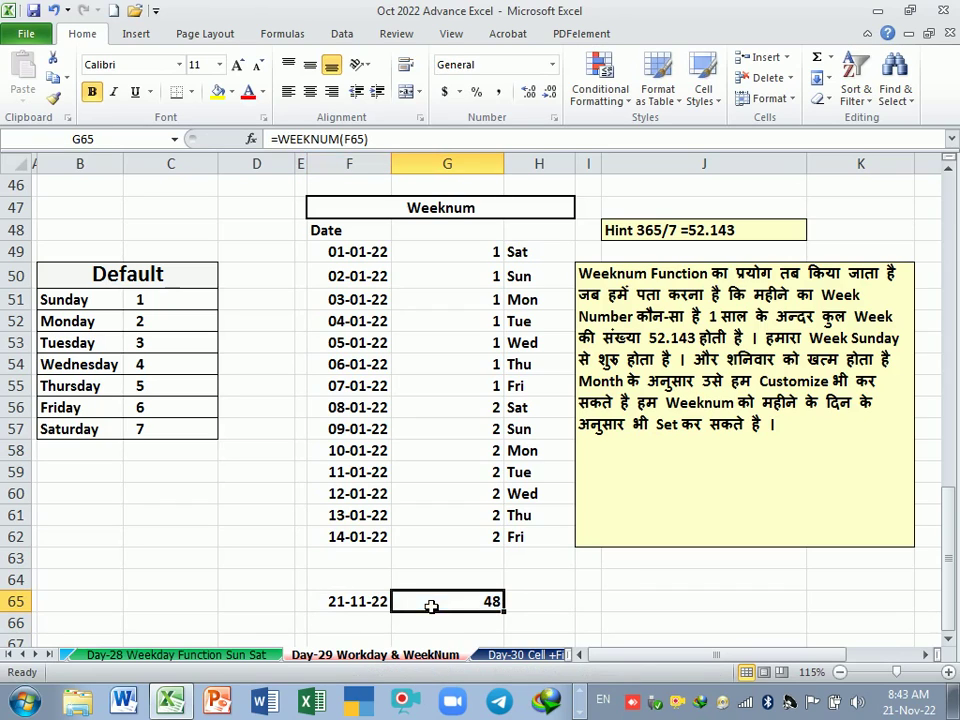
click(350, 605)
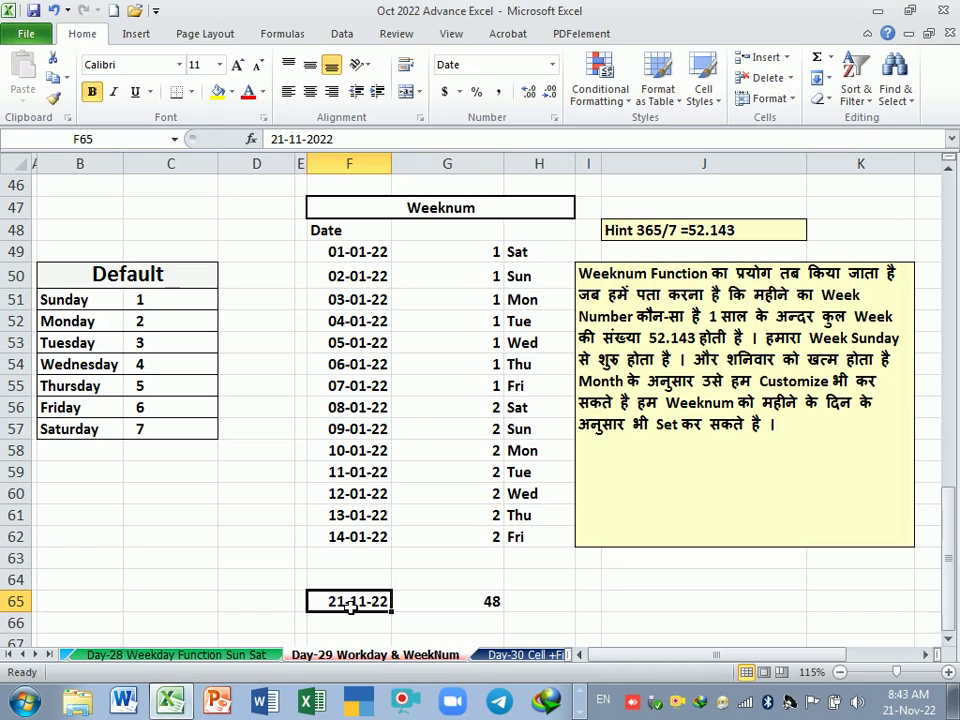
click(476, 602)
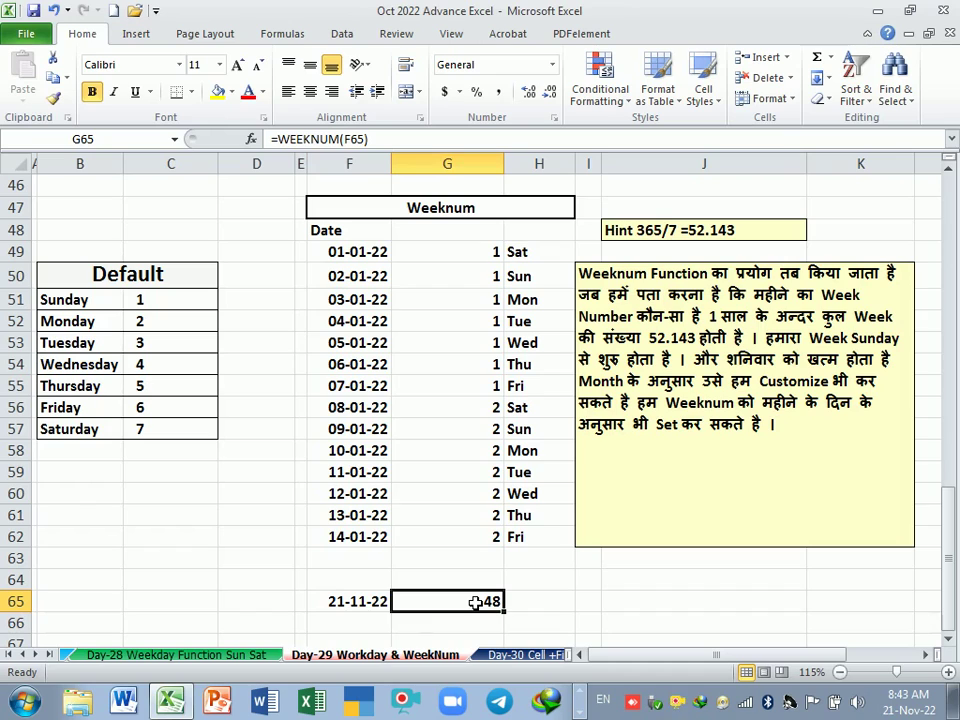
Step: Replace F65's date with 01-01-22, then with 21-01-22, giving week 4
click(350, 603)
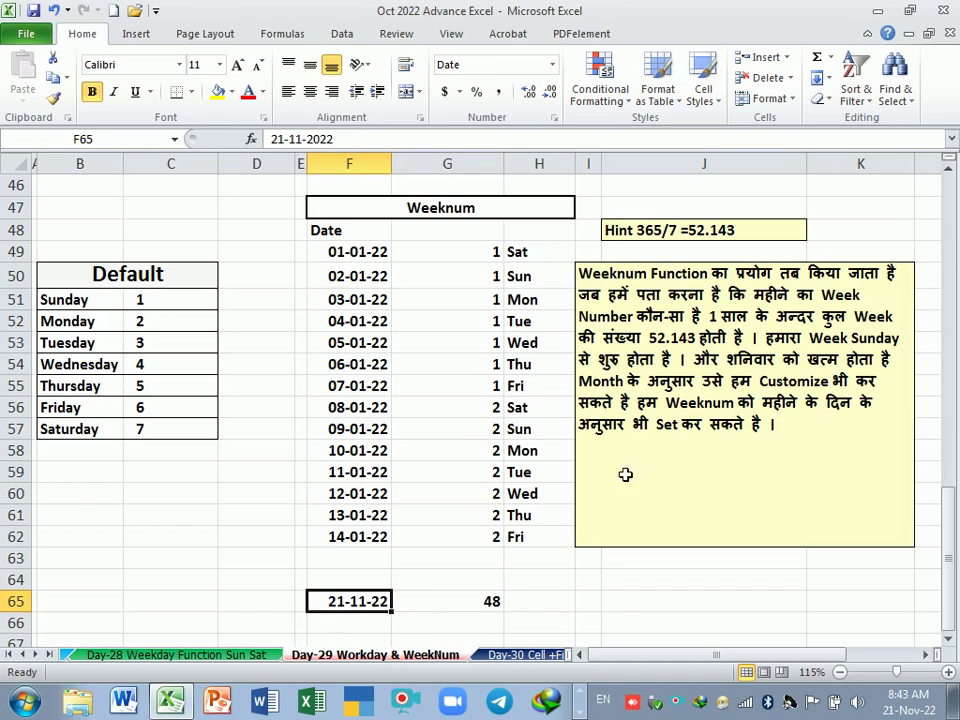
text(01-)
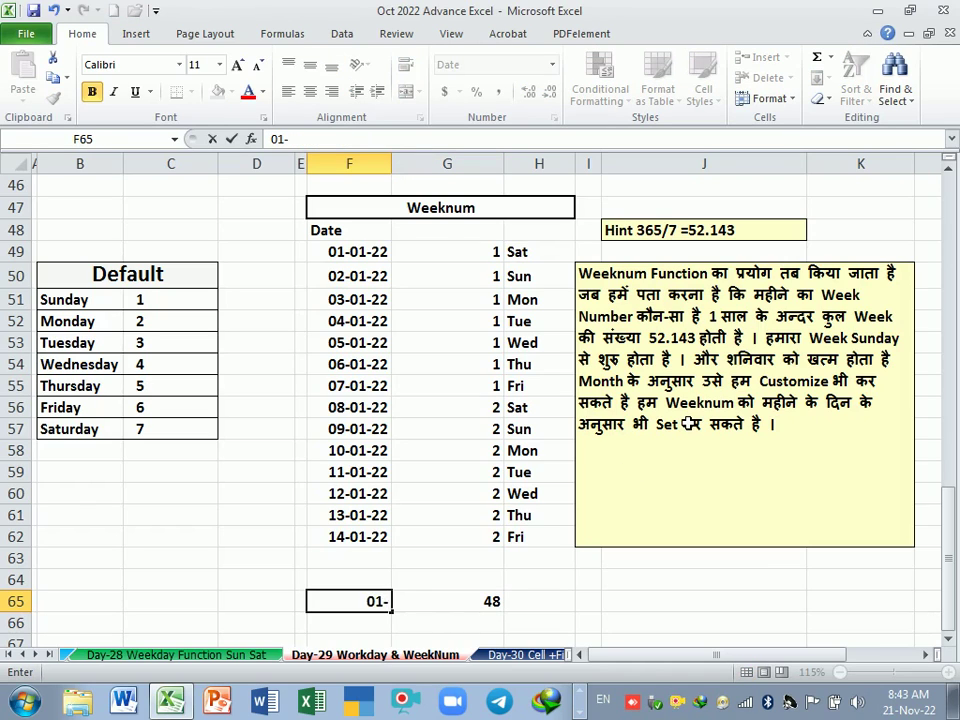
text(01-22)
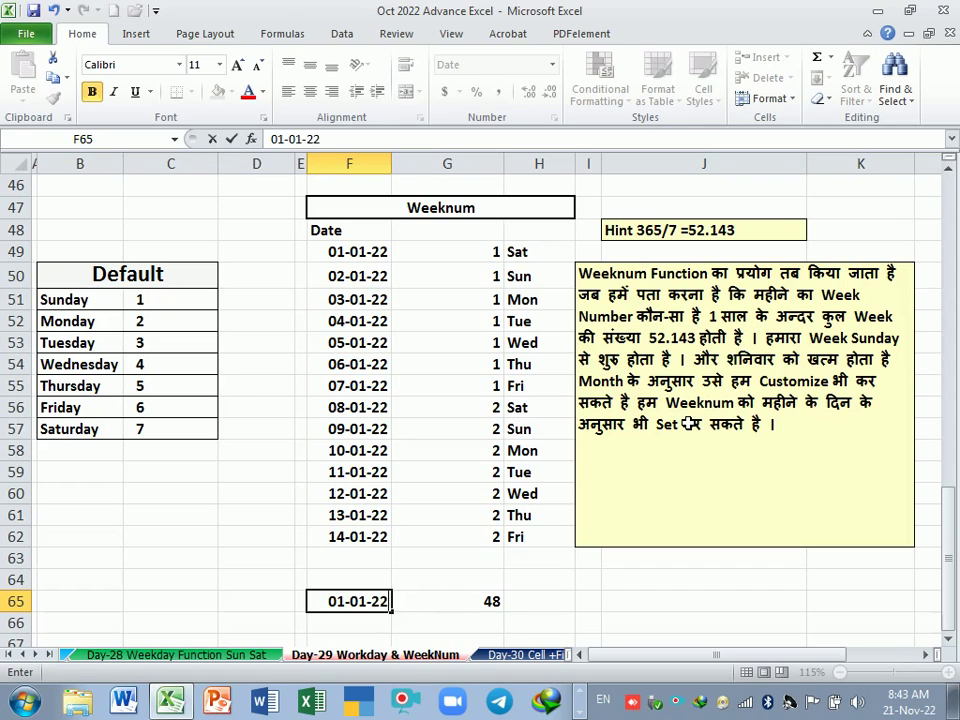
key(Return)
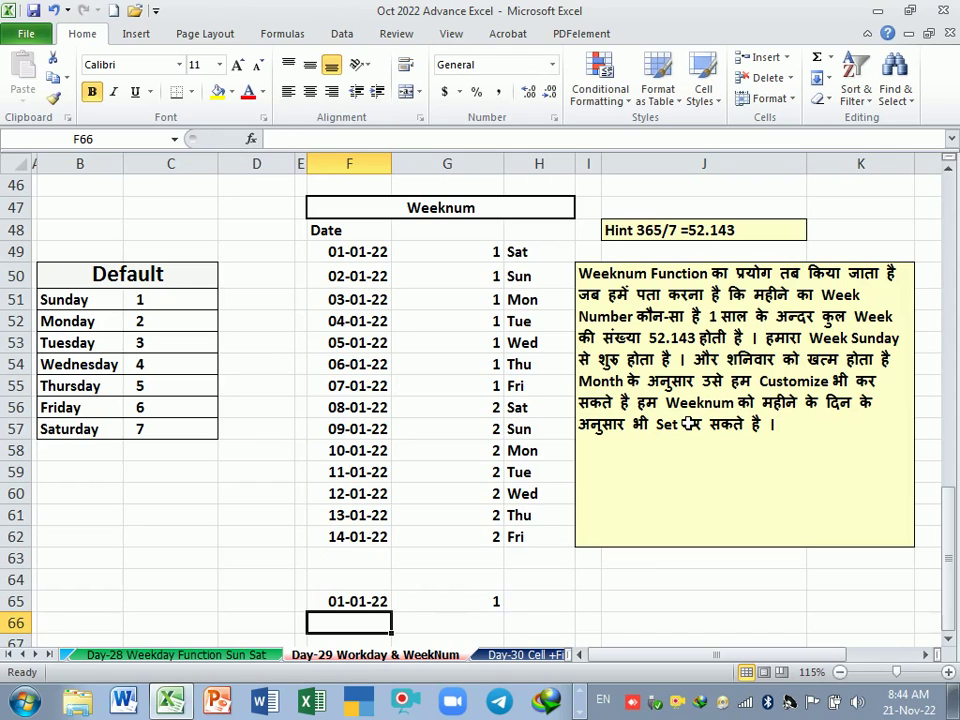
key(Up)
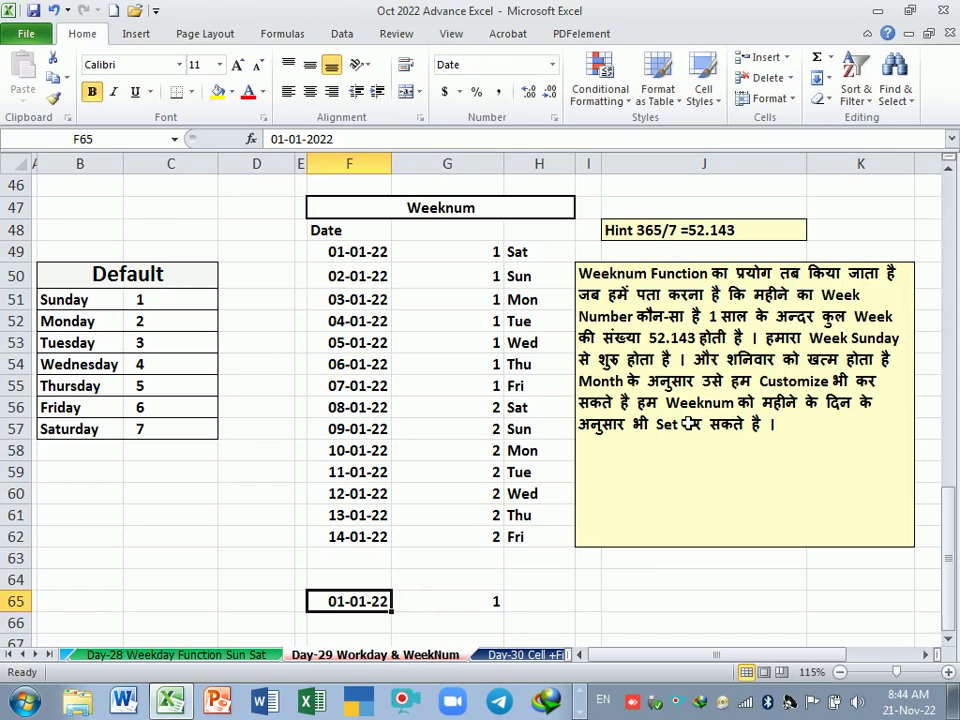
text(21-)
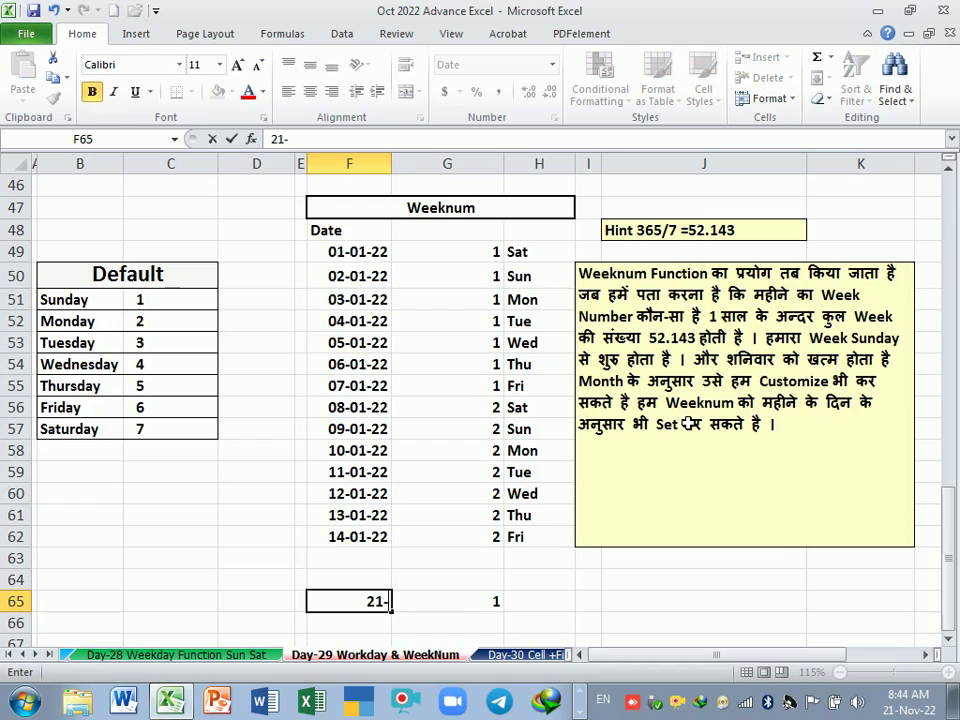
key(BackSpace)
key(BackSpace)
key(BackSpace)
text(21-)
text(01-)
text(22)
key(Return)
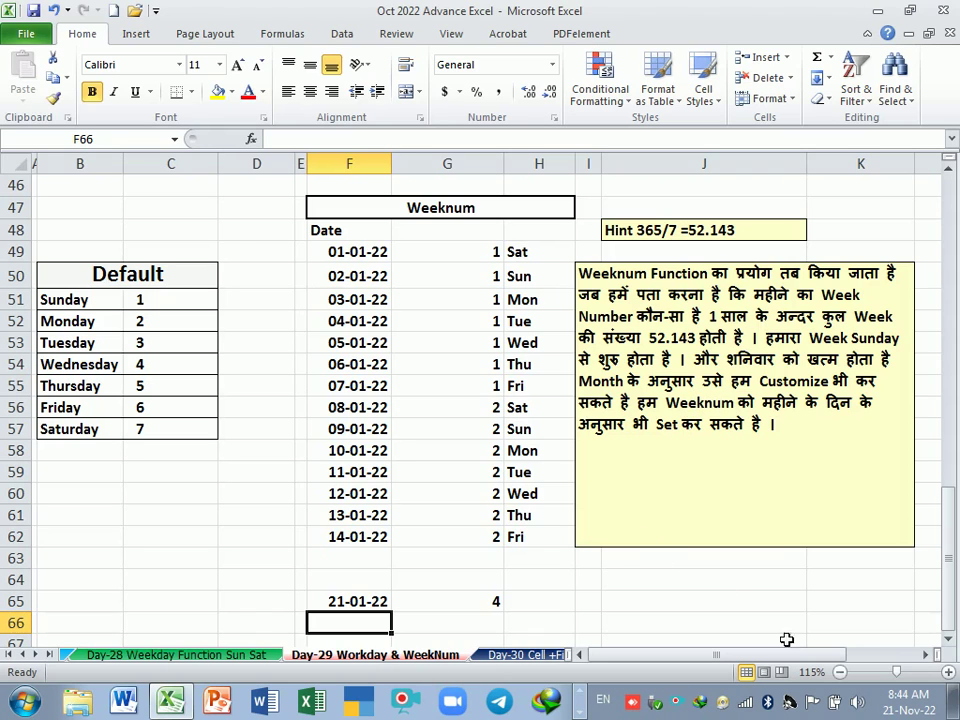
Step: Open the Windows calendar, step back to January 2022, and pick the 21st
click(908, 702)
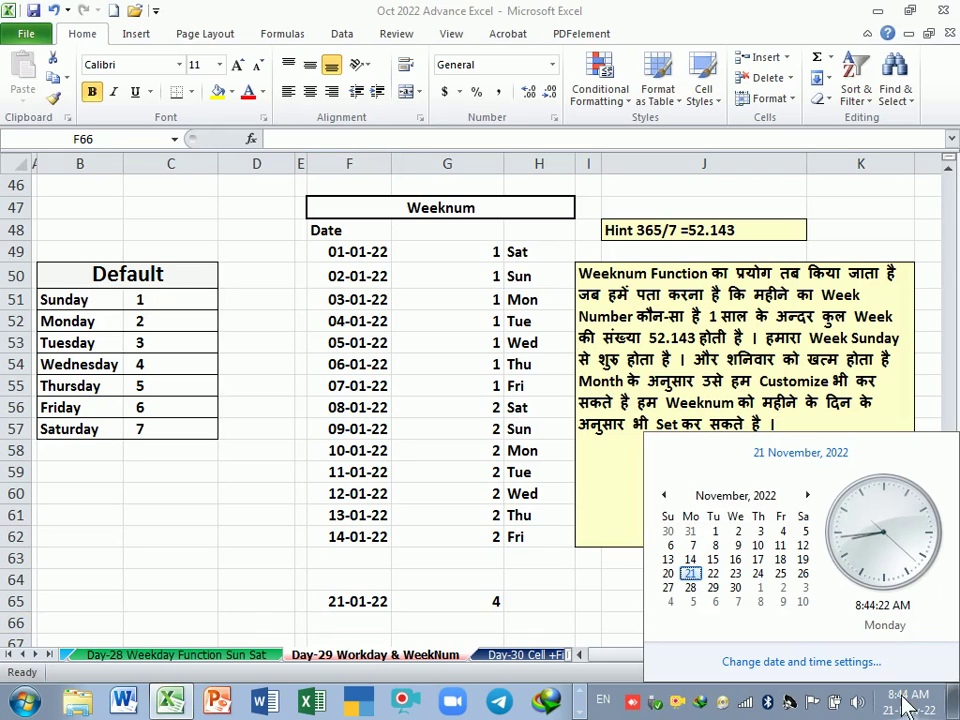
click(664, 495)
click(664, 495)
click(664, 495)
click(664, 495)
click(664, 495)
click(664, 495)
click(664, 496)
click(664, 496)
click(664, 496)
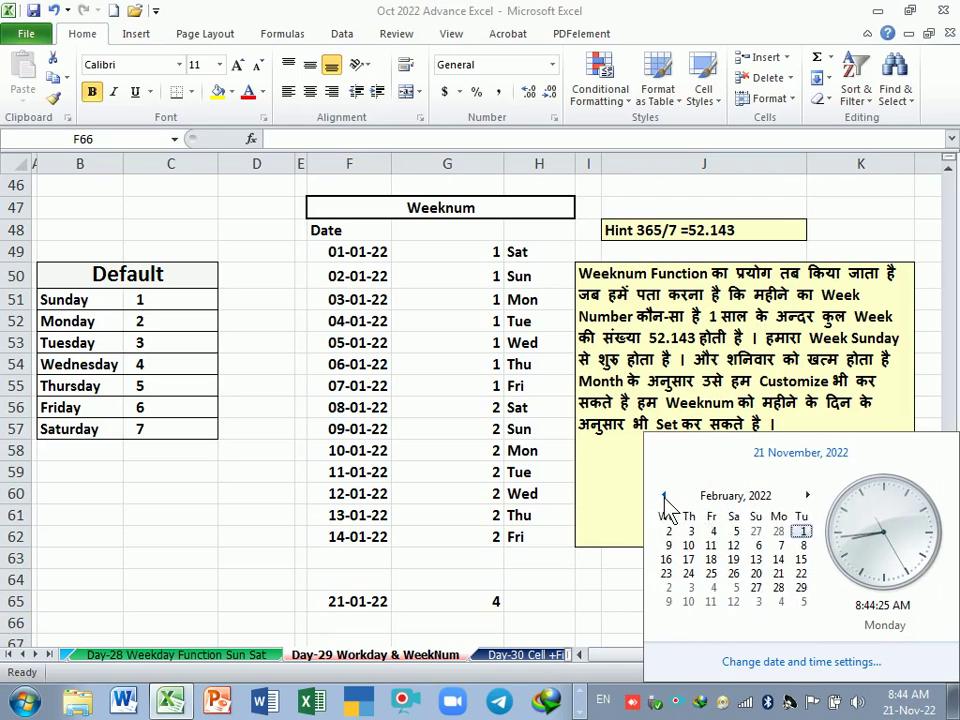
click(664, 496)
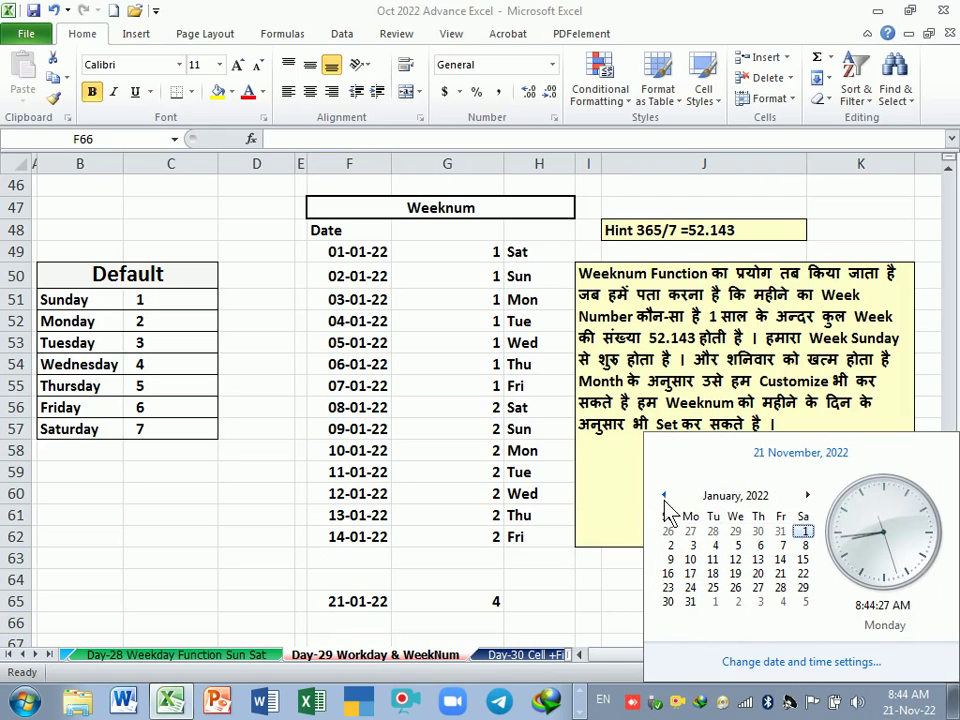
click(782, 576)
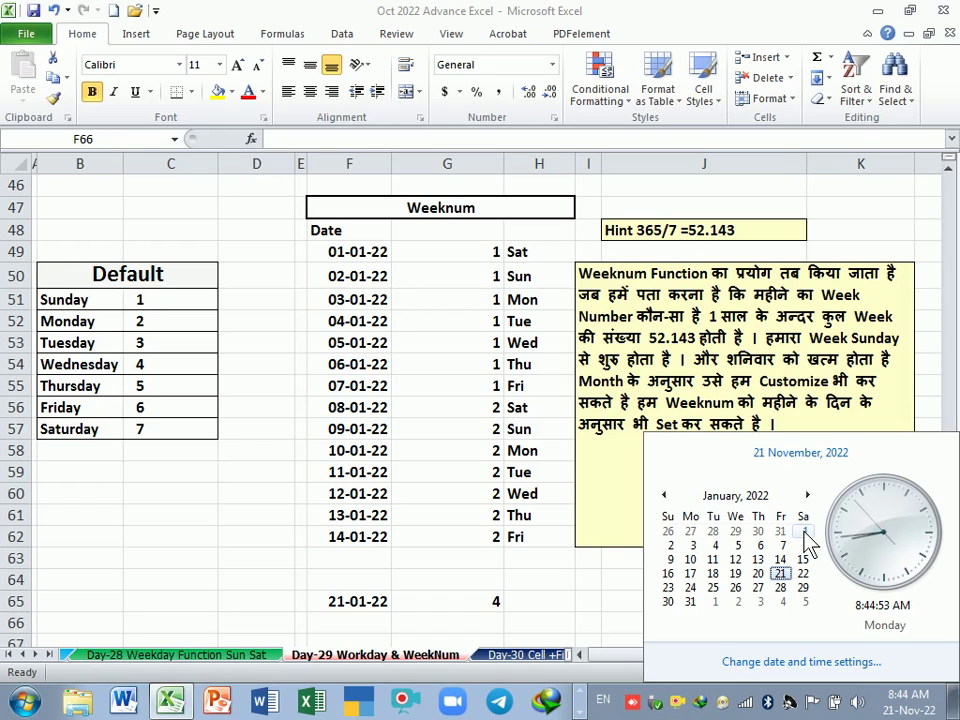
Step: Close the calendar and clear the week number formula from G65
click(580, 595)
click(472, 610)
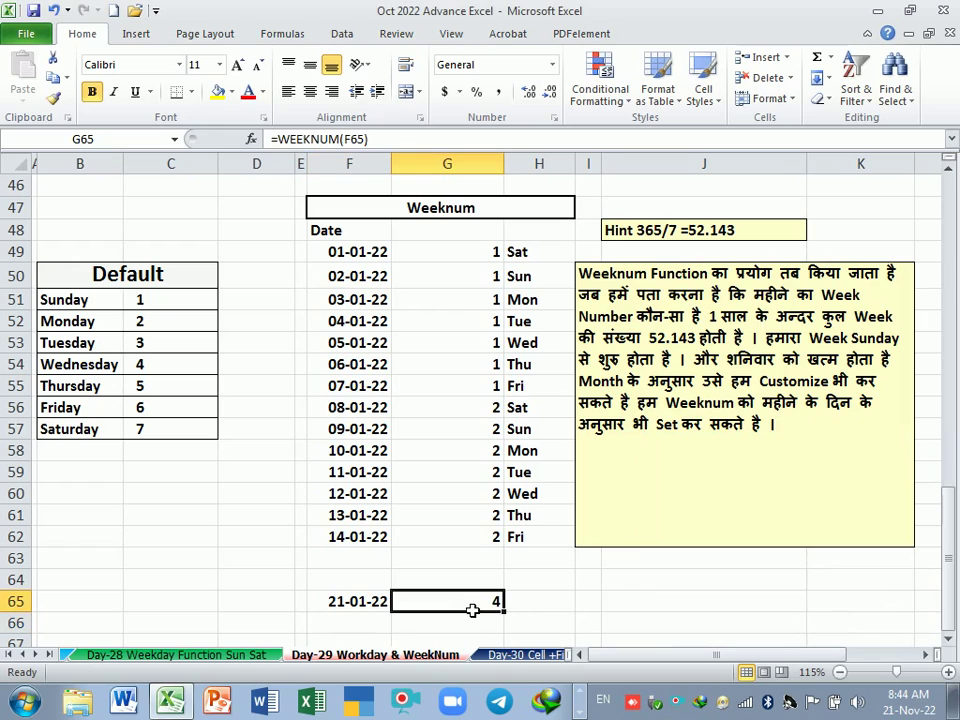
key(Delete)
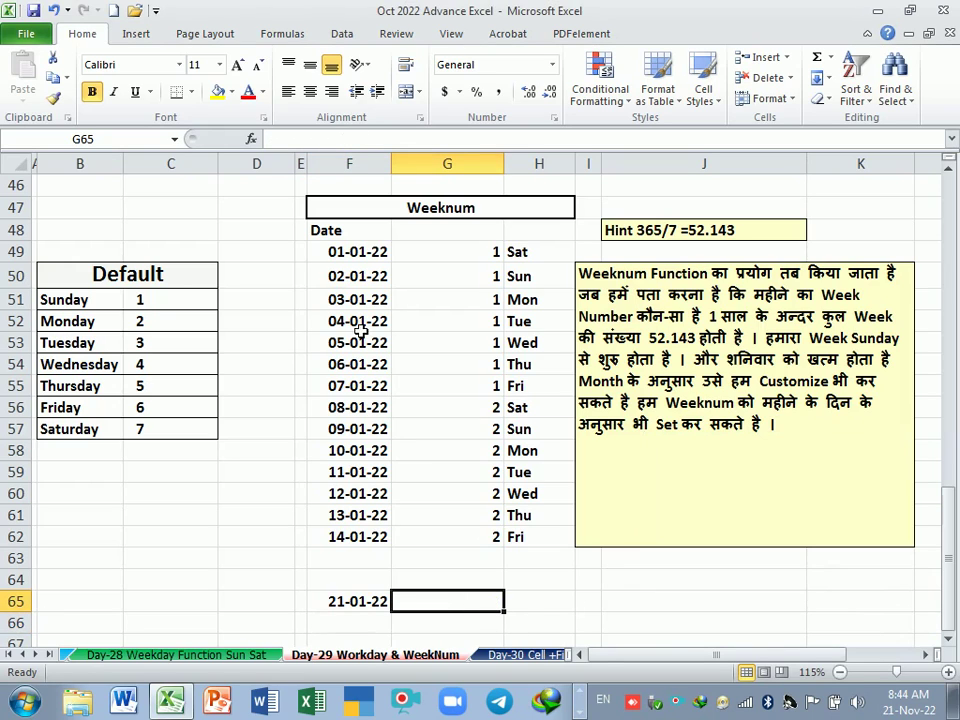
Step: Change the F49 date to 01-11-22 so =WEEKNUM(F49,16) returns 44
click(364, 254)
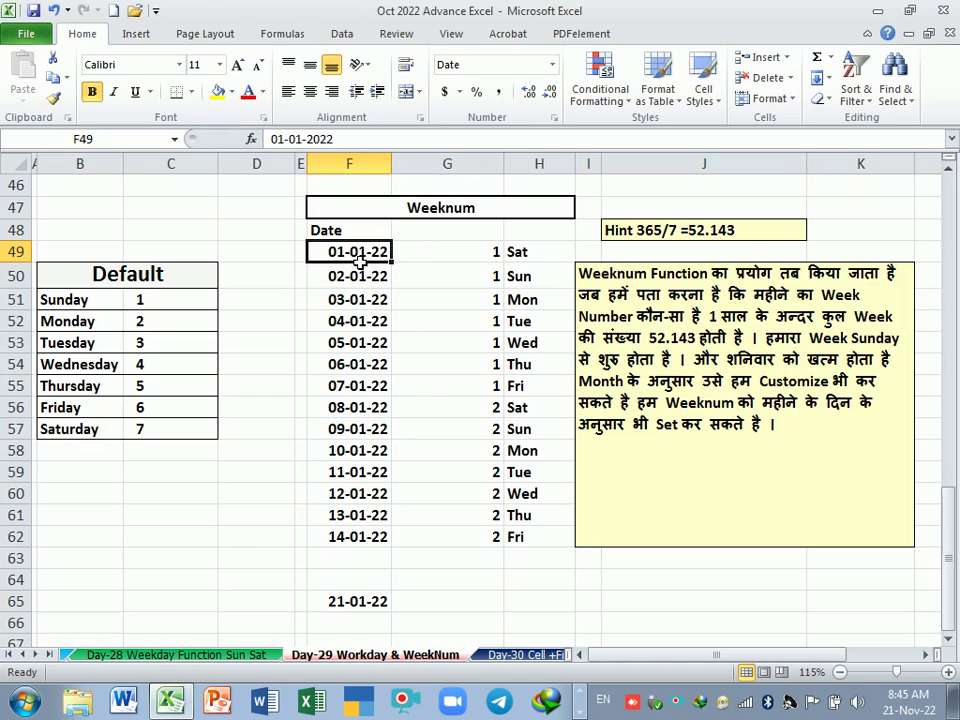
text(01)
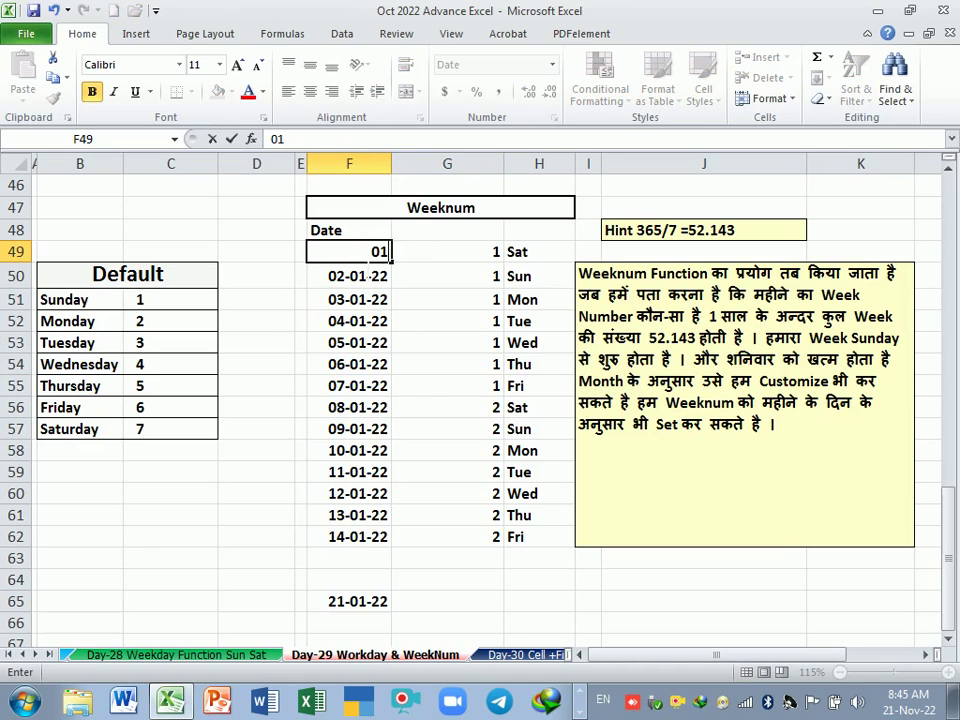
text(-)
text(11)
text(-2)
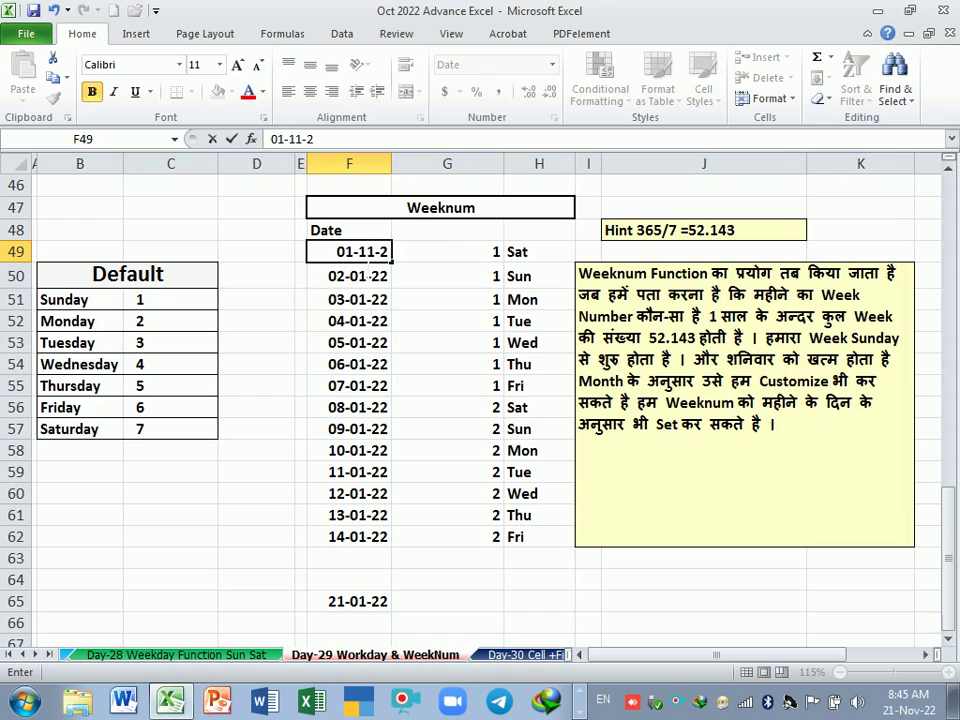
text(2)
key(Return)
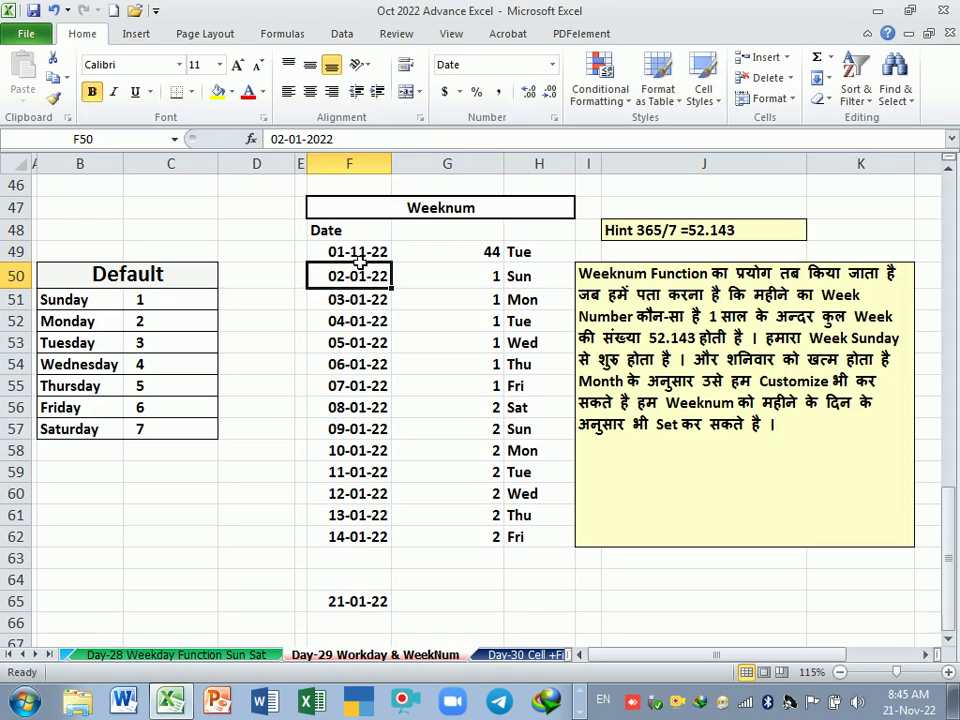
click(489, 251)
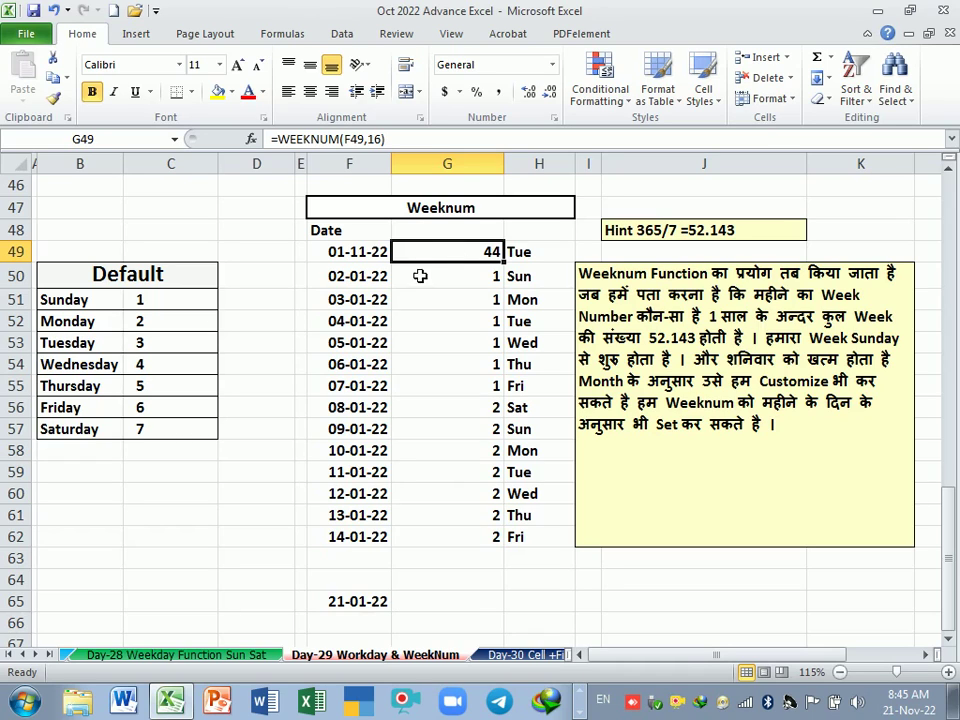
mouse_move(75, 300)
mouse_down()
mouse_move(135, 318)
mouse_move(156, 354)
mouse_up()
click(118, 328)
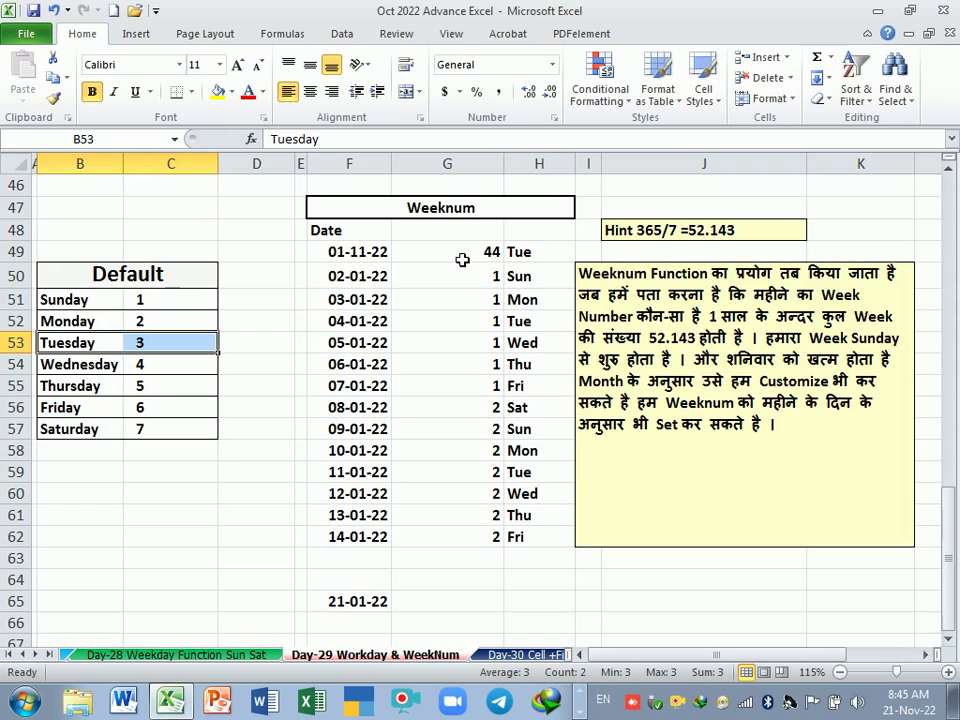
Step: Change G49's WEEKNUM return type from 16 to 12 (Tuesday week start), checking the calendar
click(462, 260)
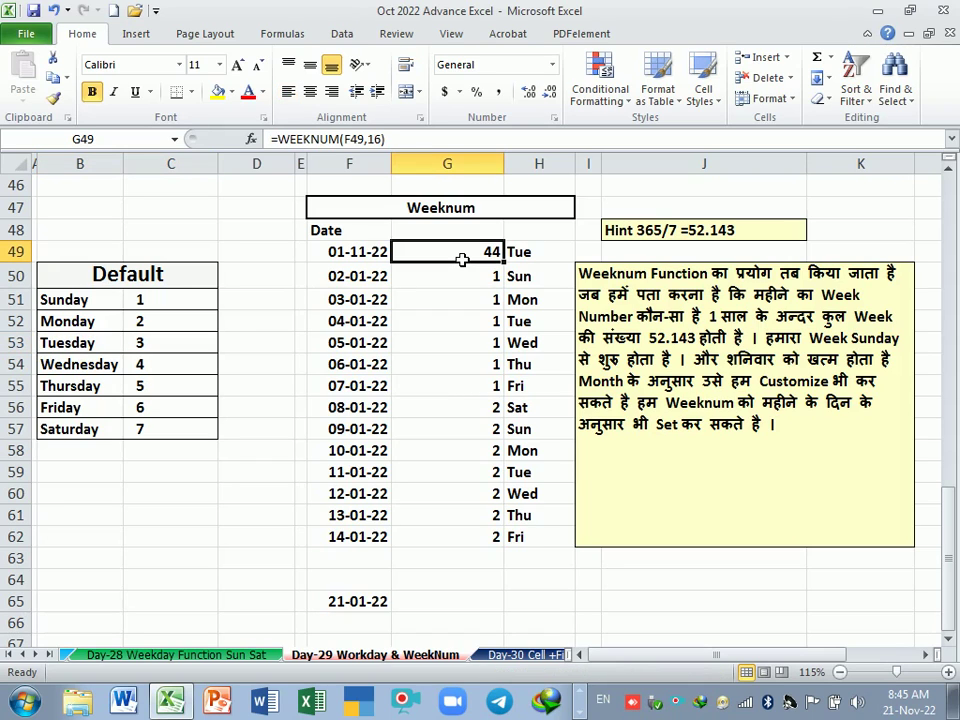
double_click(462, 260)
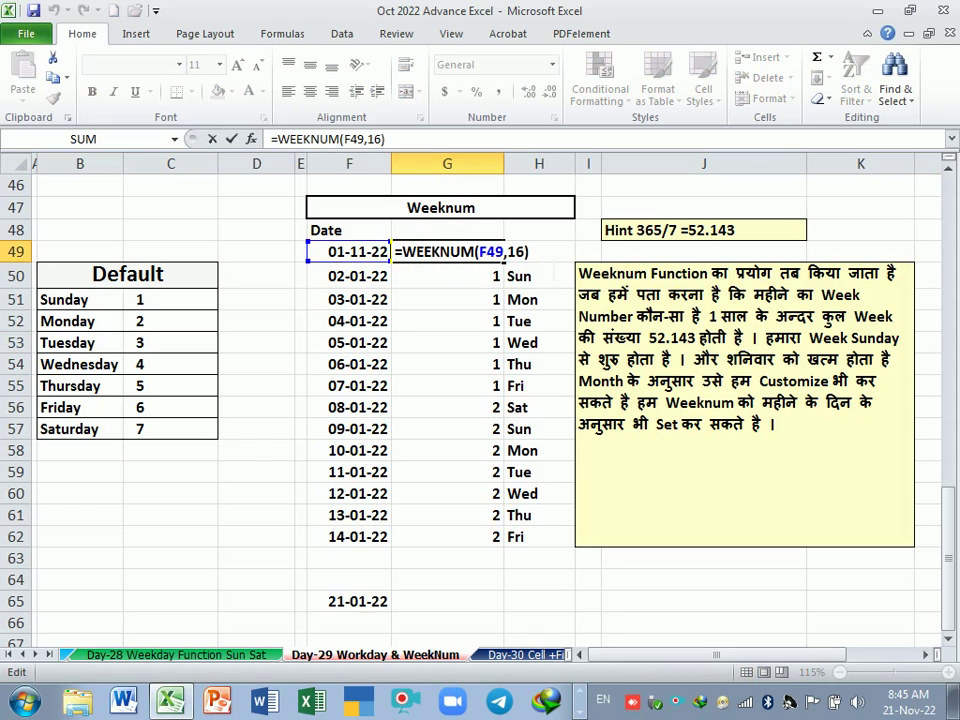
key(BackSpace)
key(BackSpace)
key(BackSpace)
key(BackSpace)
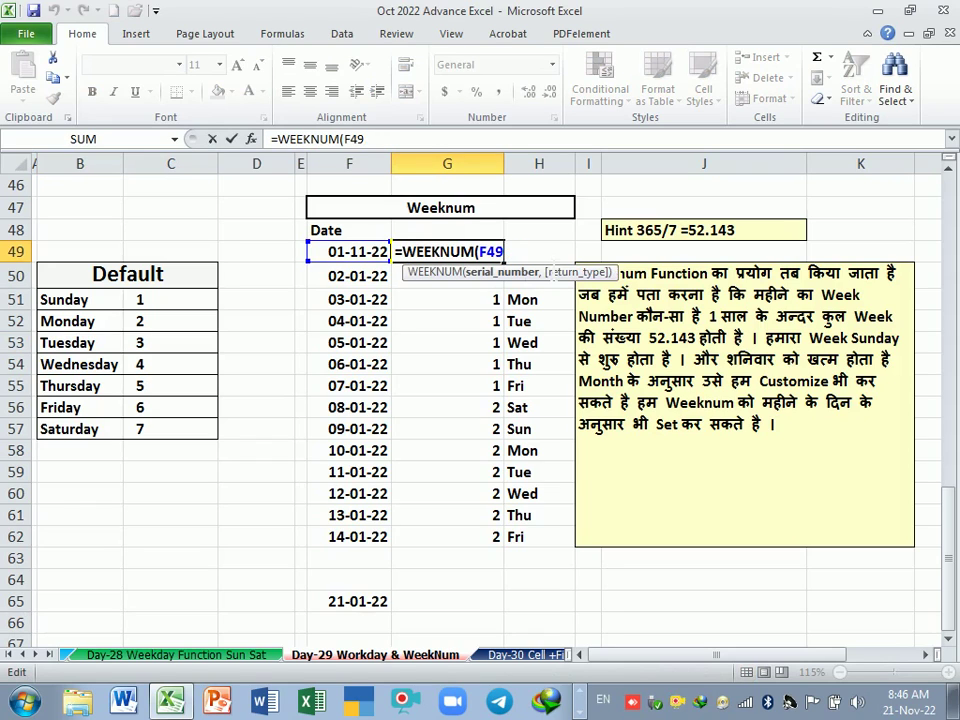
text(,)
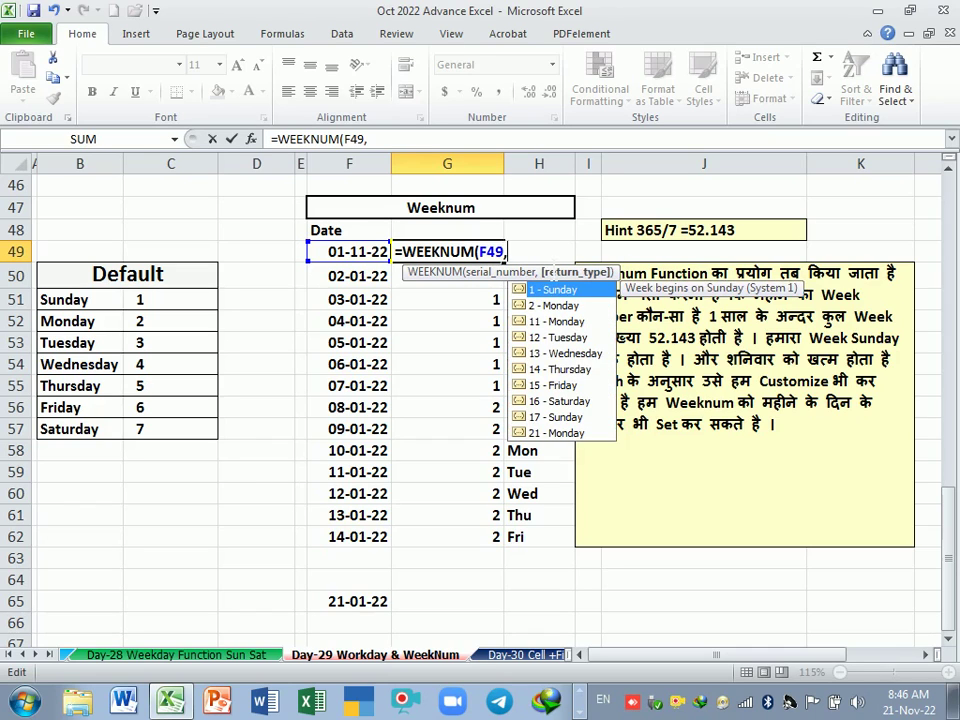
click(905, 700)
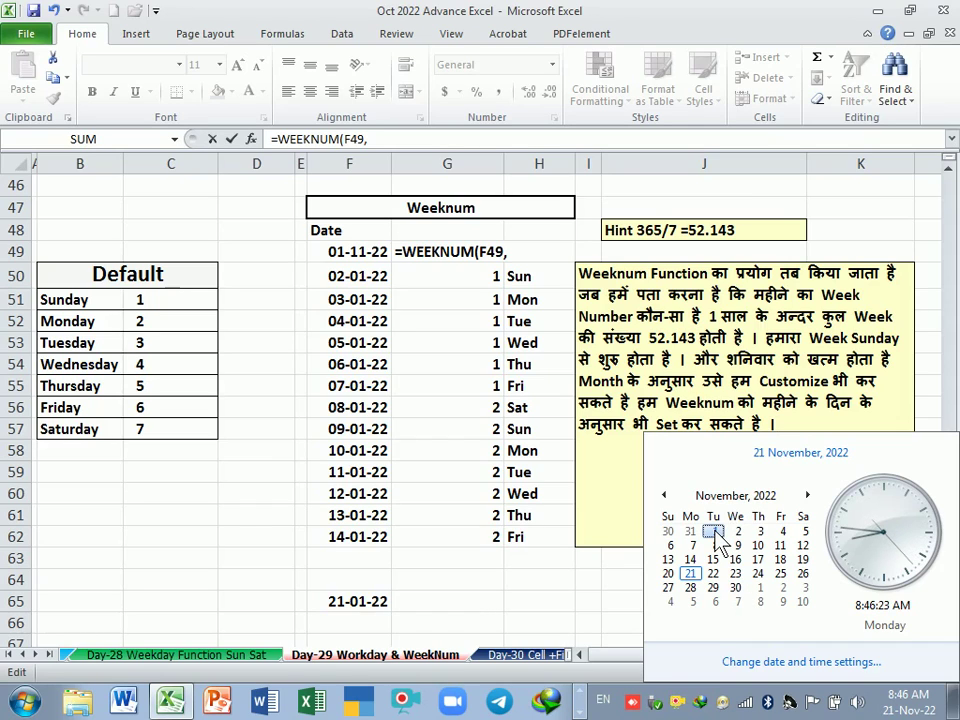
click(544, 274)
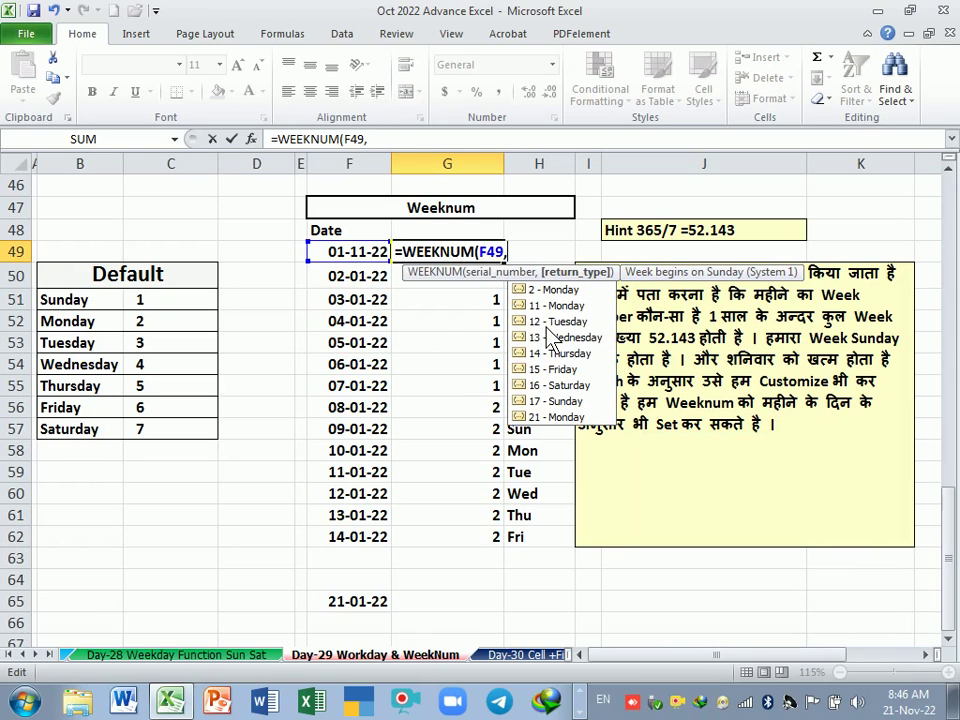
double_click(548, 323)
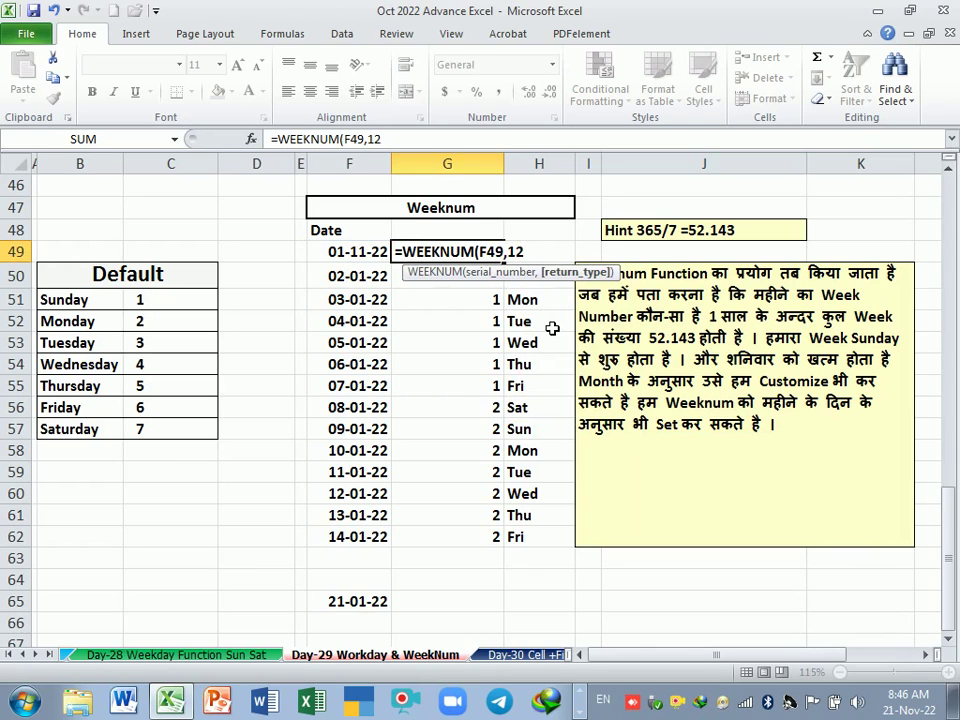
key(Return)
Step: Re-edit G49, verify 1 November on the calendar, and re-enter return type 12 for week 45
click(491, 251)
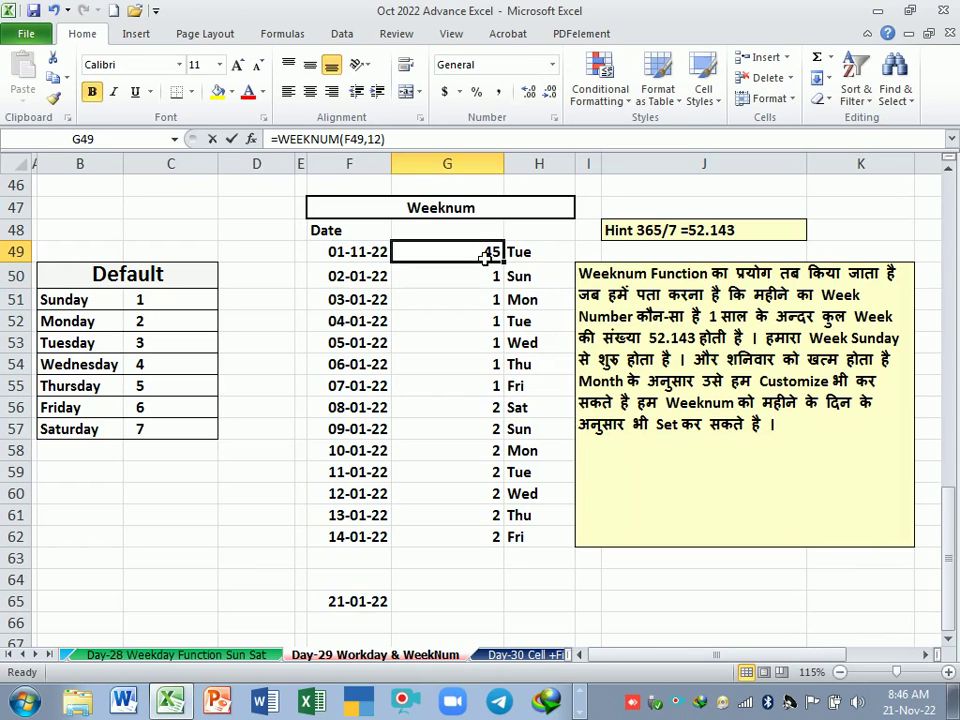
double_click(491, 251)
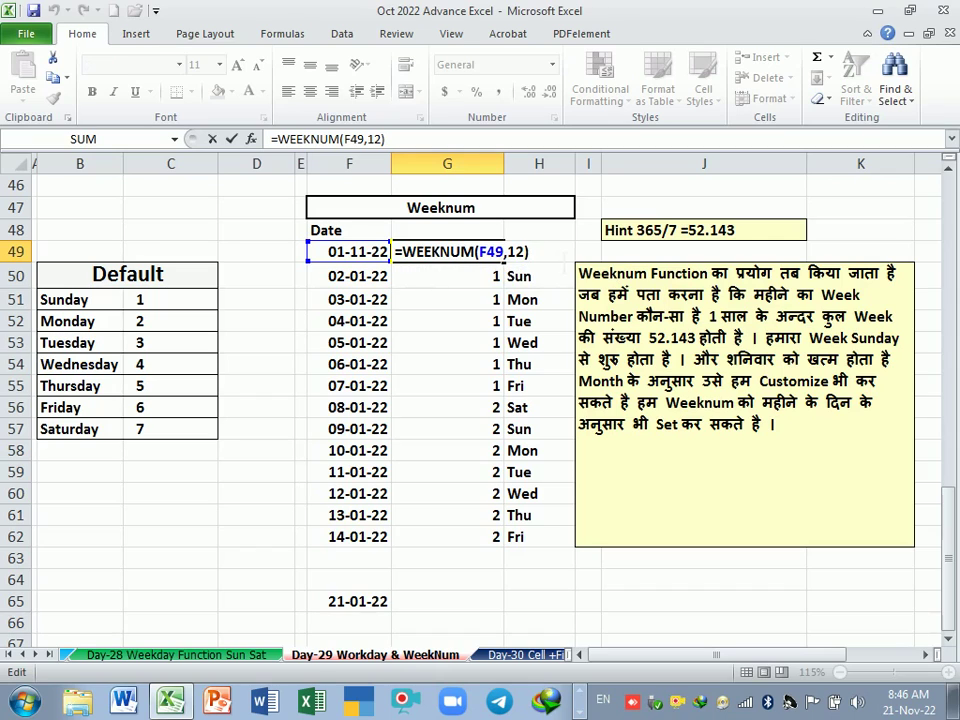
key(BackSpace)
key(BackSpace)
key(BackSpace)
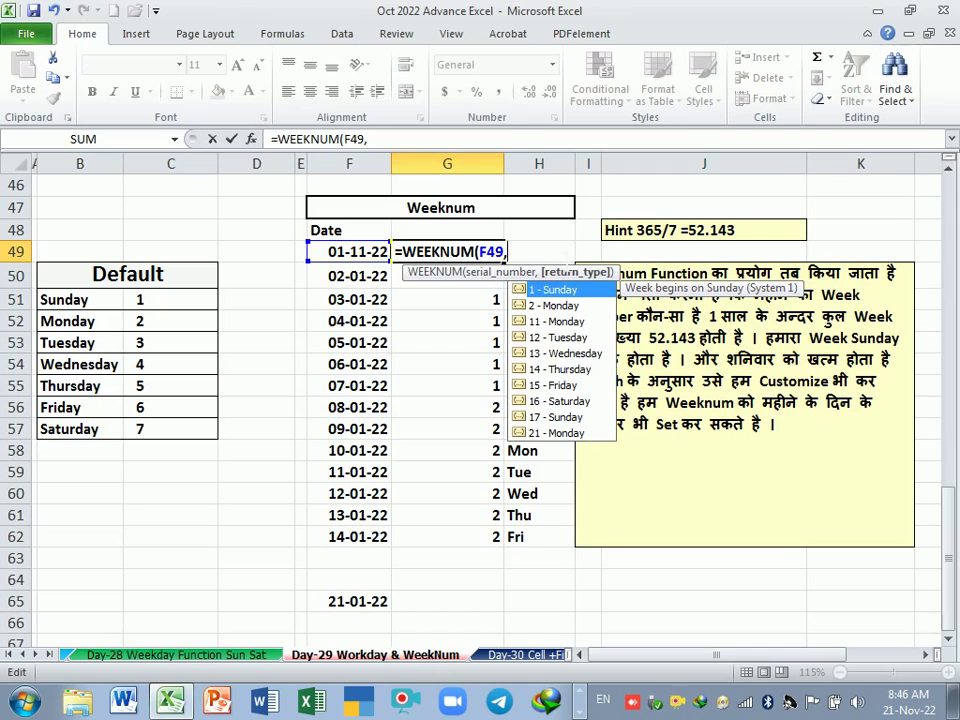
click(924, 708)
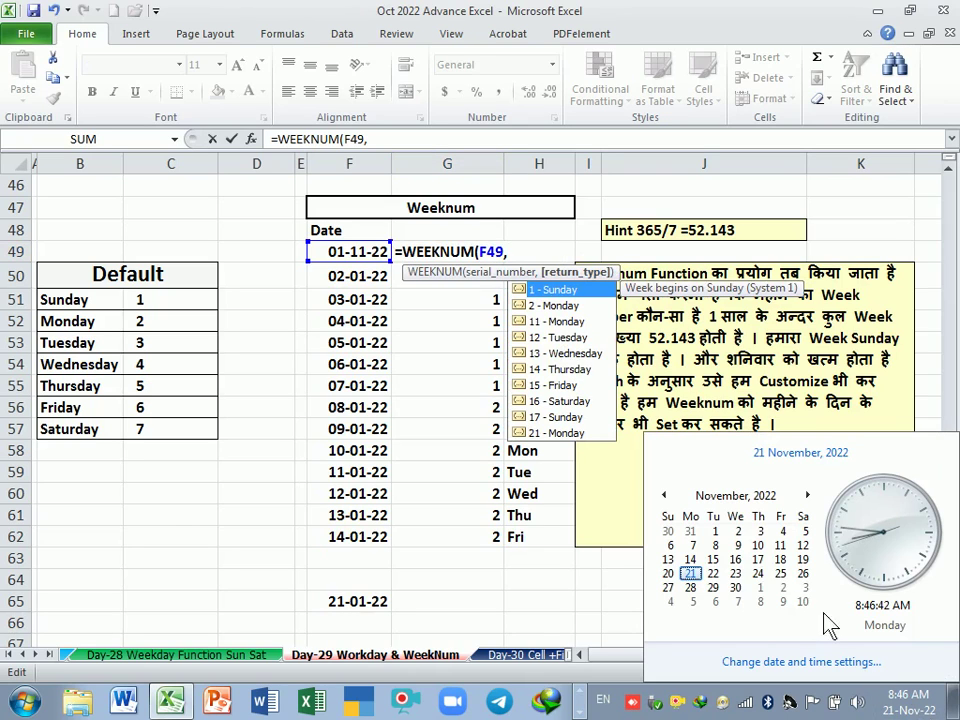
click(715, 533)
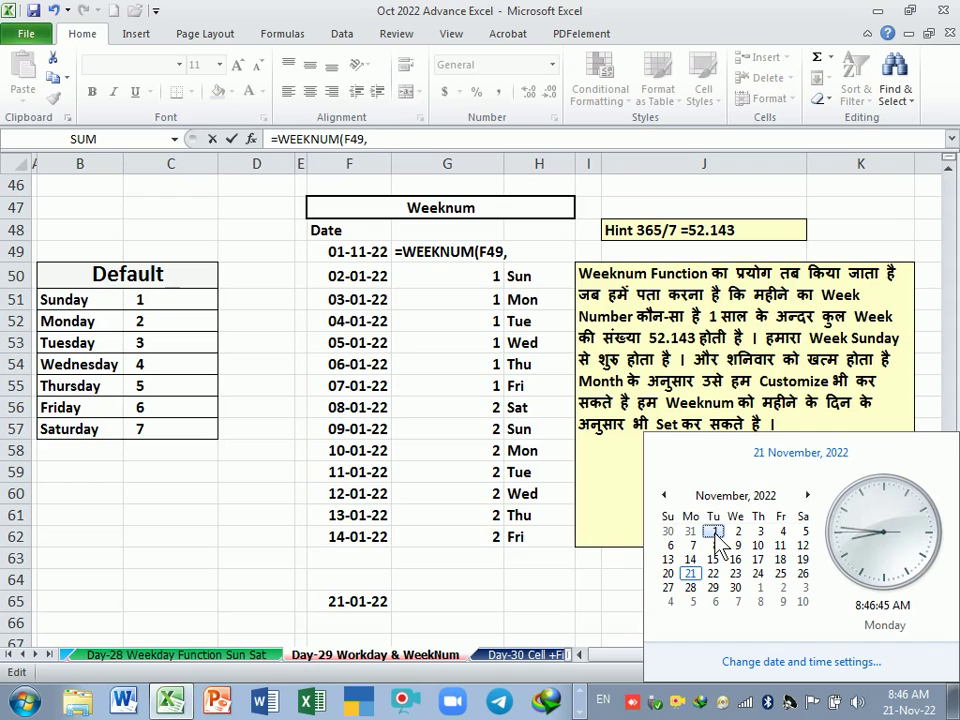
click(557, 435)
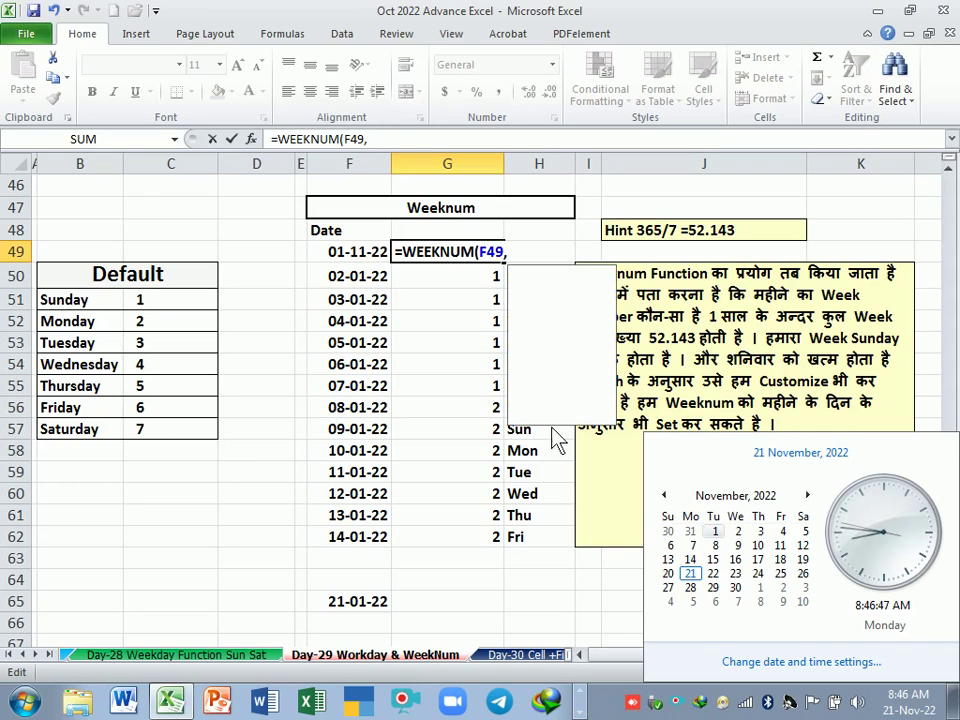
key(Escape)
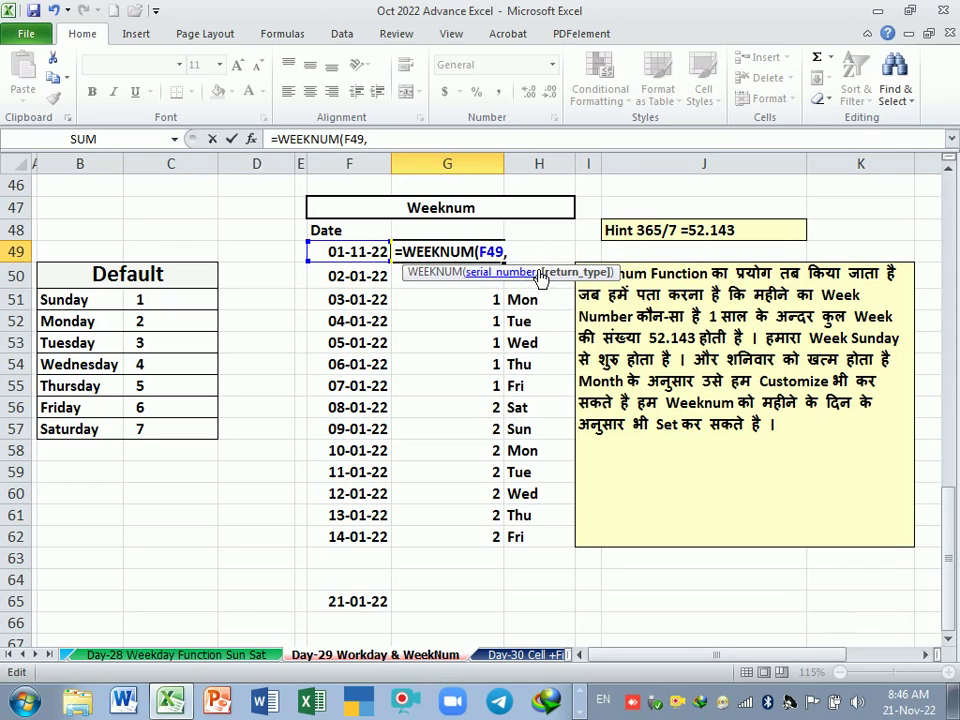
key(BackSpace)
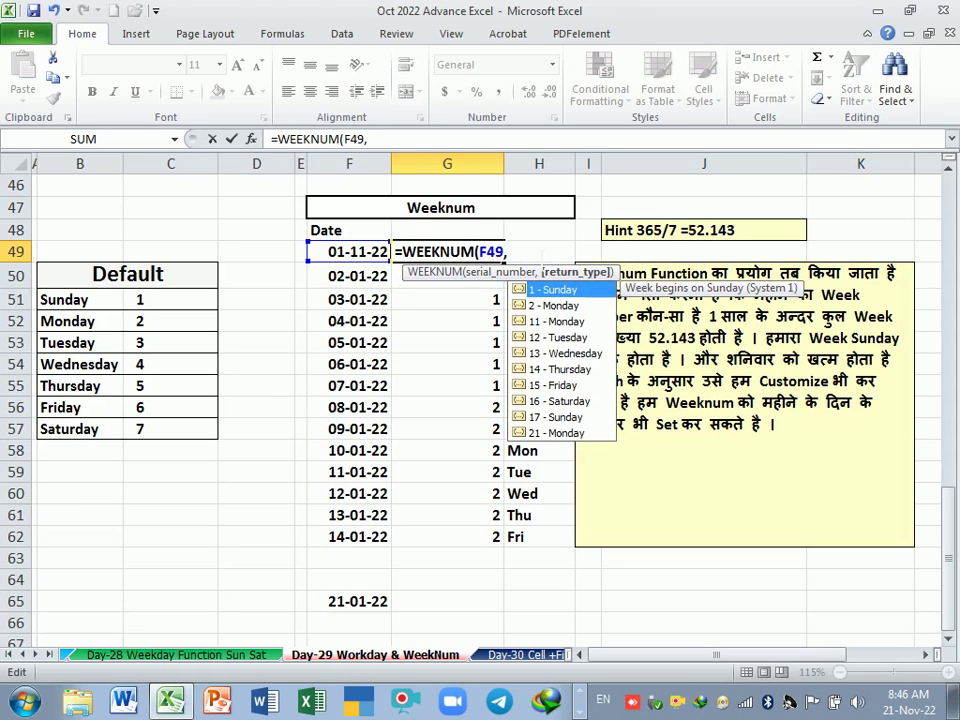
click(550, 338)
text(12)
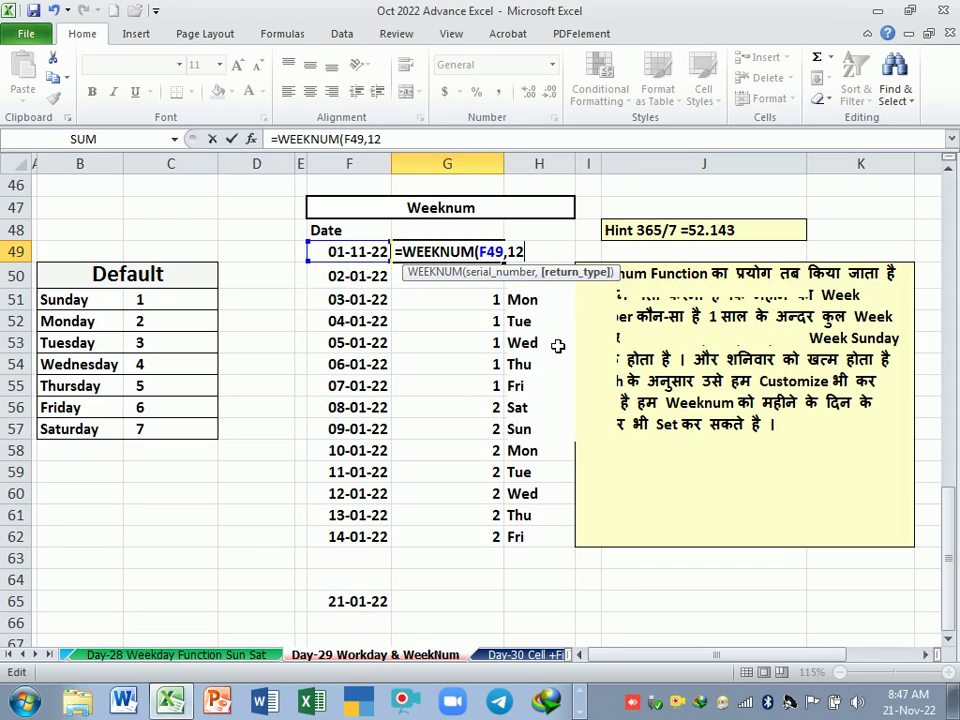
key(Return)
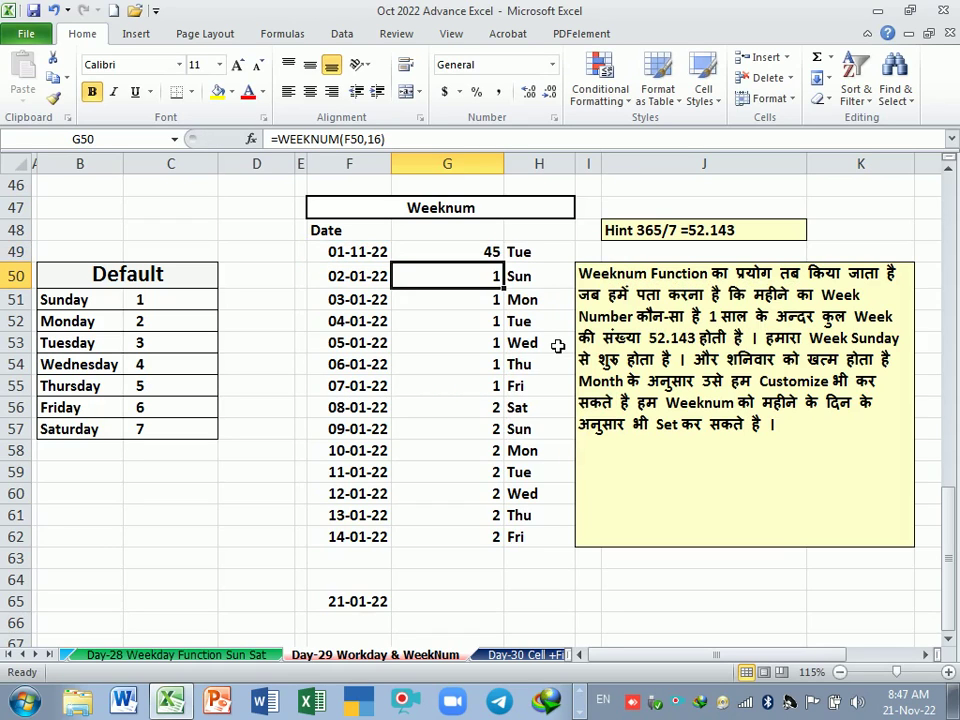
click(477, 257)
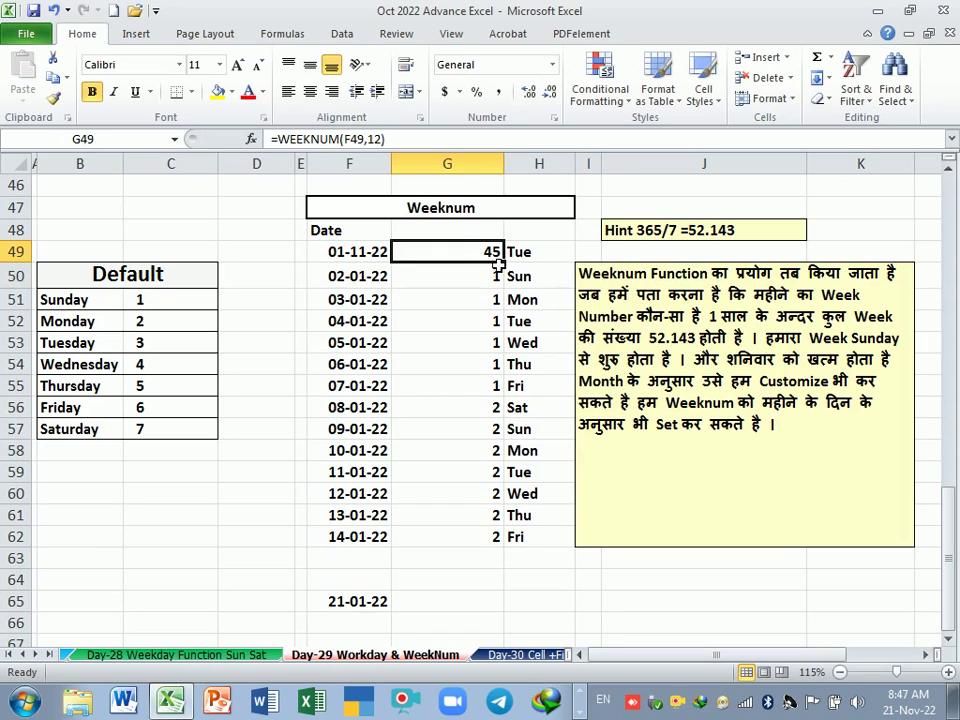
Step: Copy the WEEKNUM formula down column G and fill F49 down as November dates through 15-11-22
mouse_move(503, 262)
mouse_down()
mouse_move(512, 451)
mouse_move(488, 456)
mouse_move(493, 537)
mouse_up()
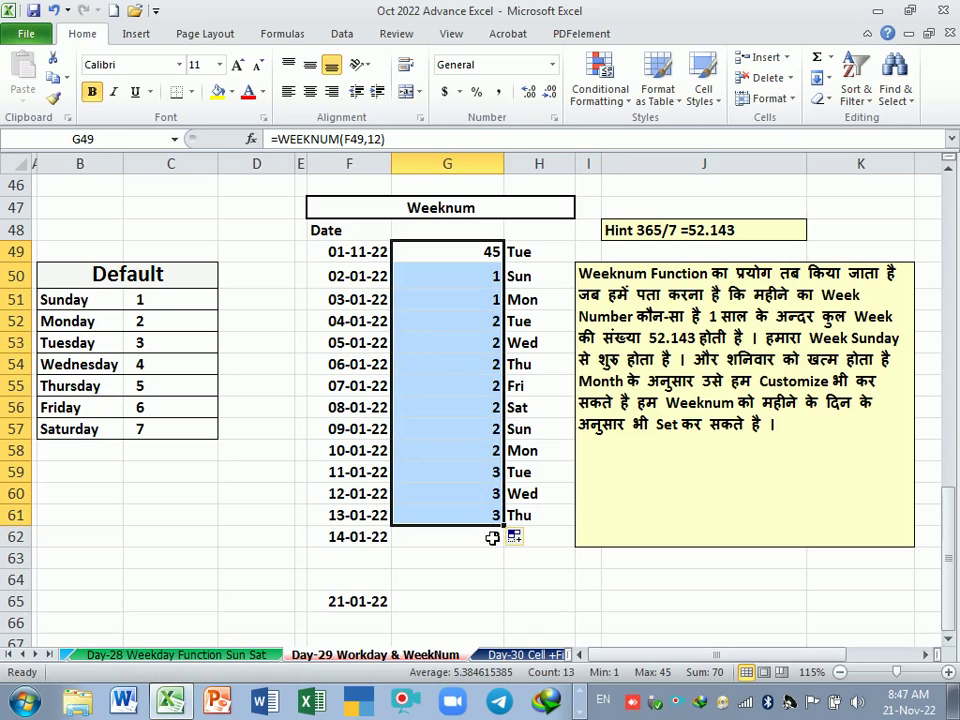
click(362, 276)
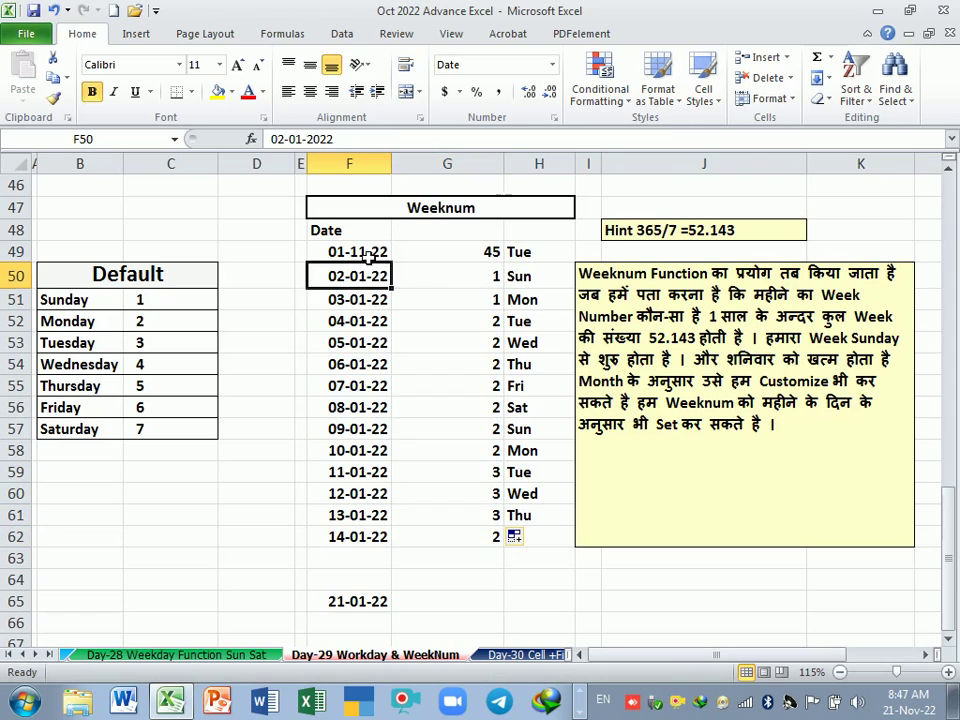
click(385, 255)
drag(397, 269, 397, 515)
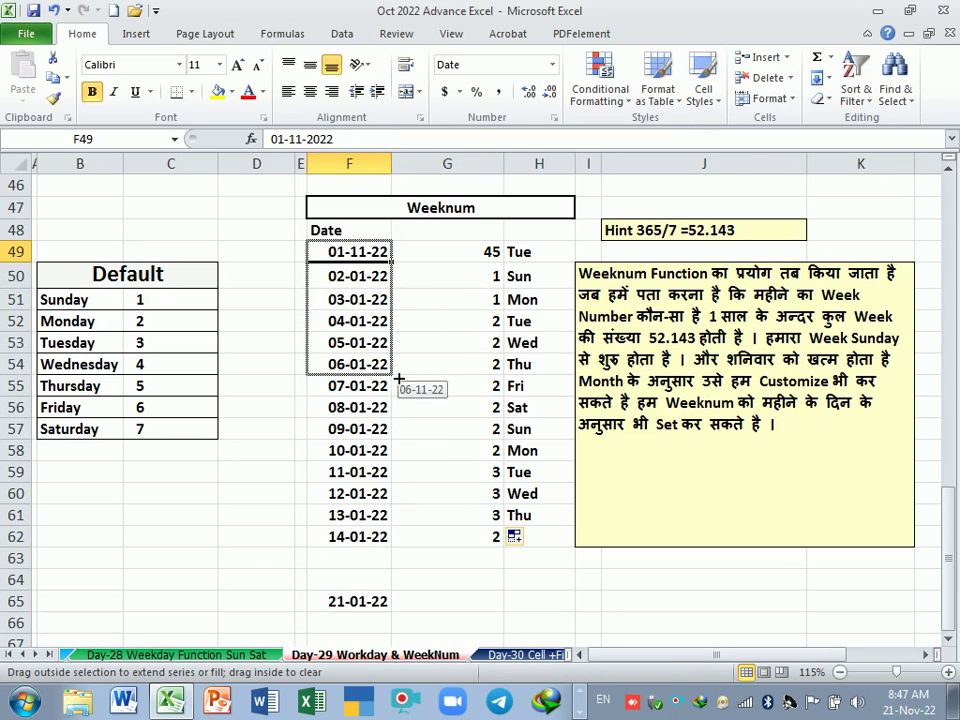
click(371, 253)
drag(392, 262, 398, 568)
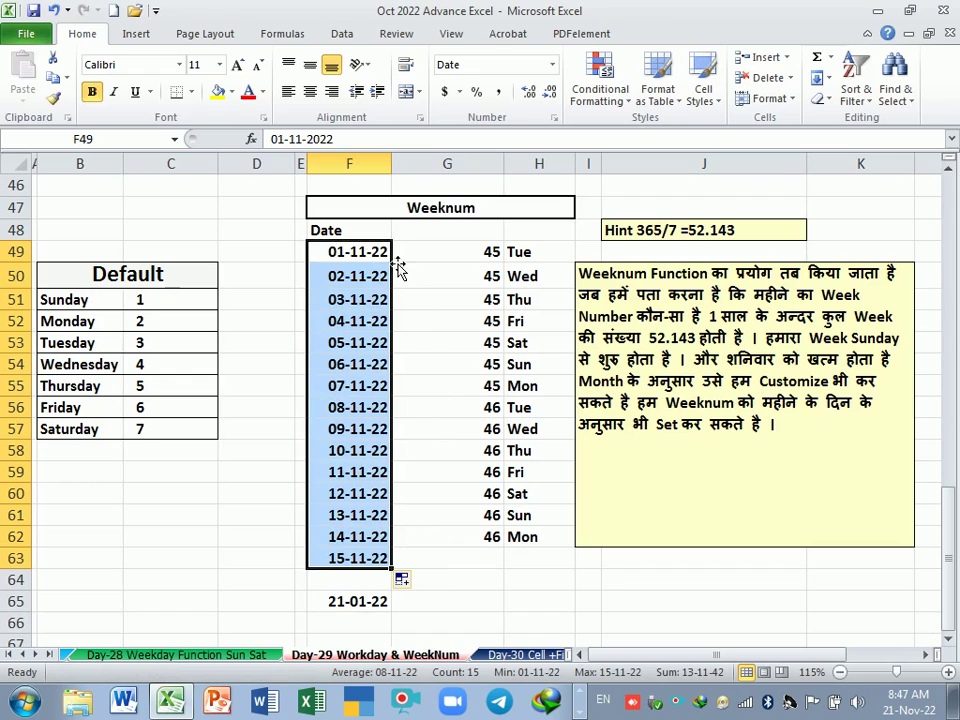
Step: Review the first week's dates F49:F55, then clear the week numbers in G49:G63
mouse_move(386, 252)
mouse_down()
mouse_move(385, 366)
mouse_move(373, 252)
mouse_move(377, 388)
mouse_up()
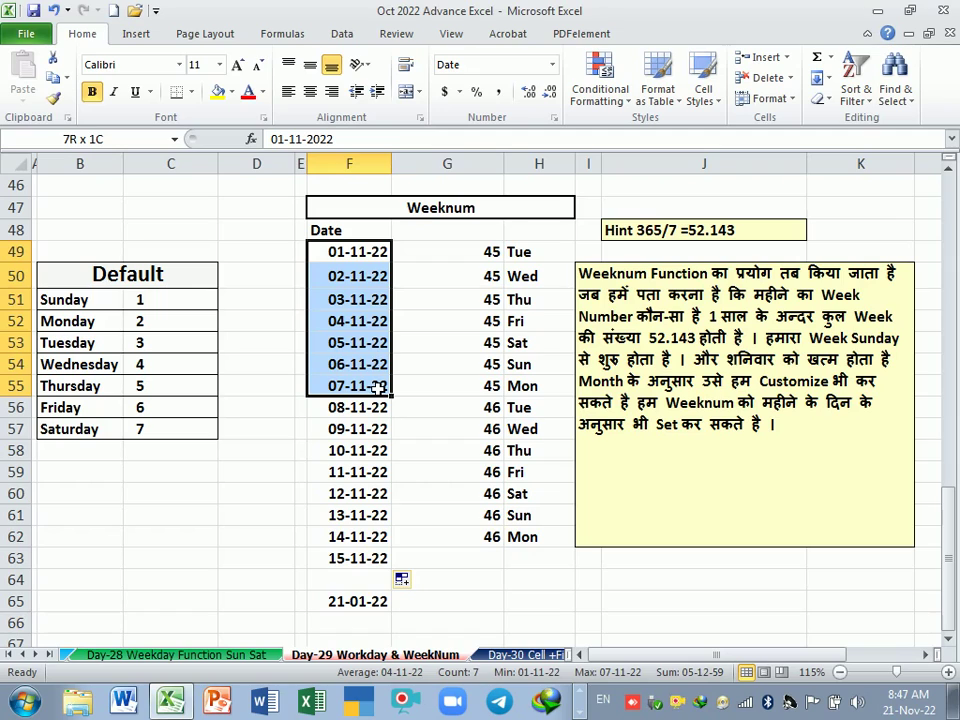
drag(377, 388, 377, 386)
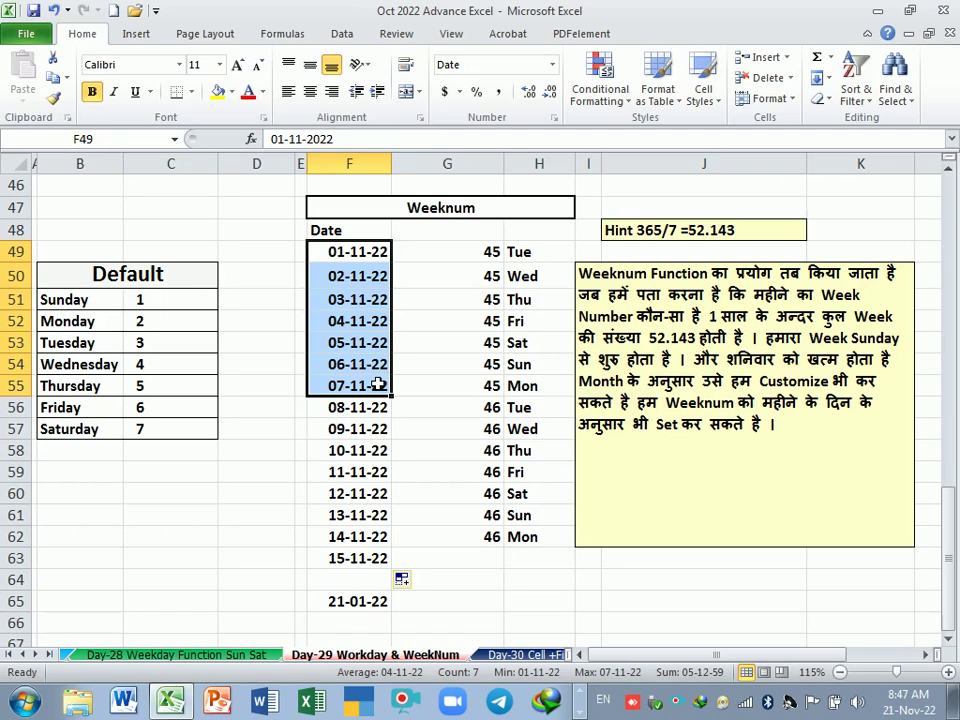
click(476, 256)
drag(476, 258, 467, 564)
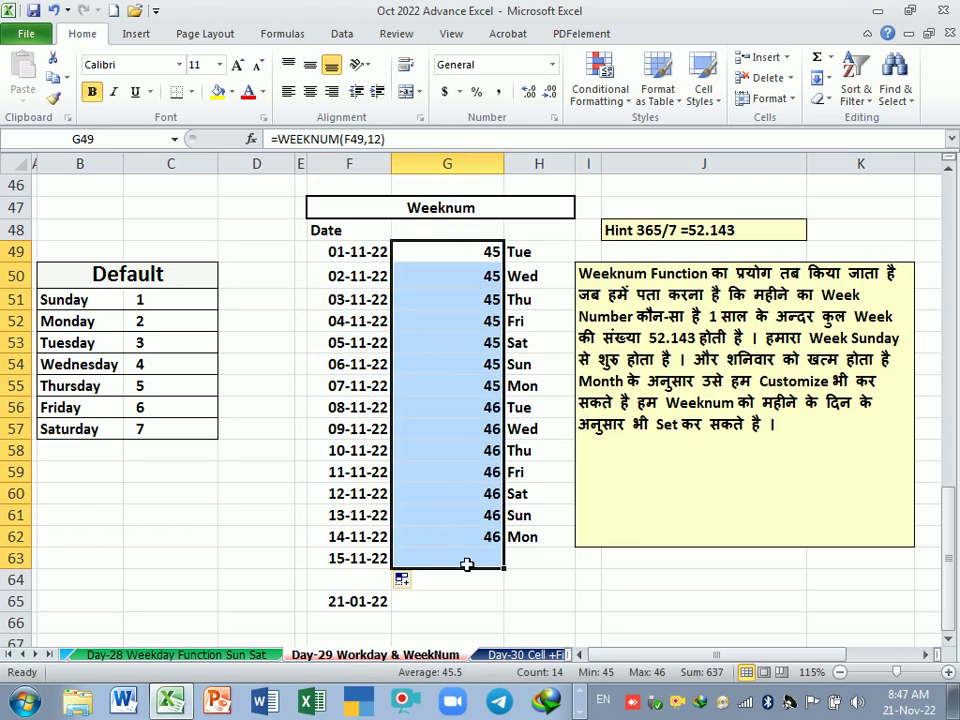
key(Delete)
Step: Start =WEEKNUM(F49 in G49, replacing an accidentally inserted WORKDAY.INTL function
click(451, 259)
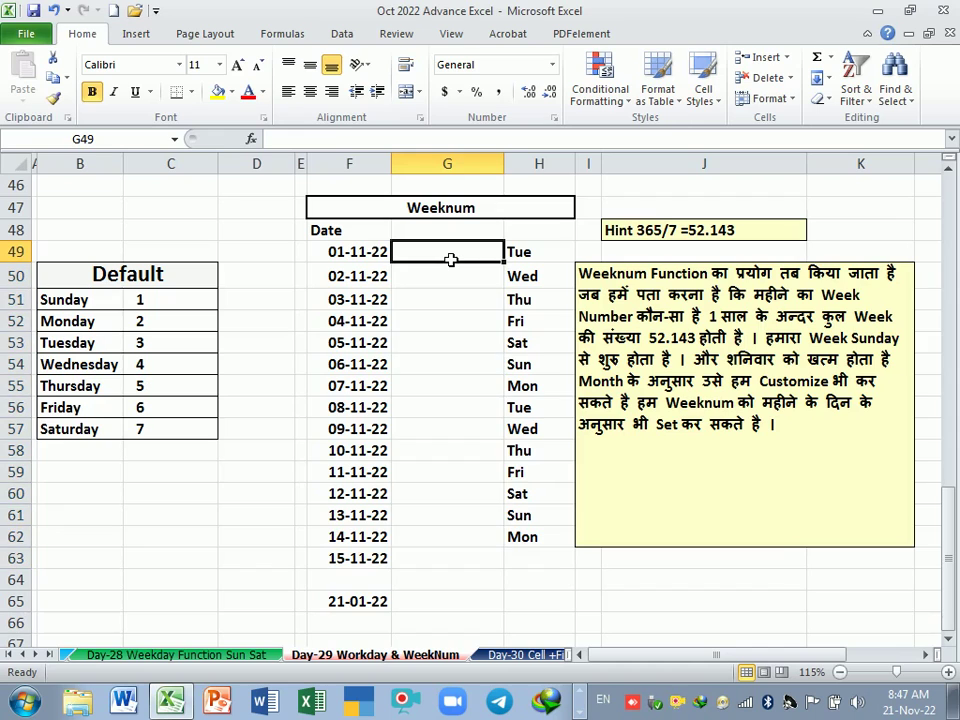
text(=)
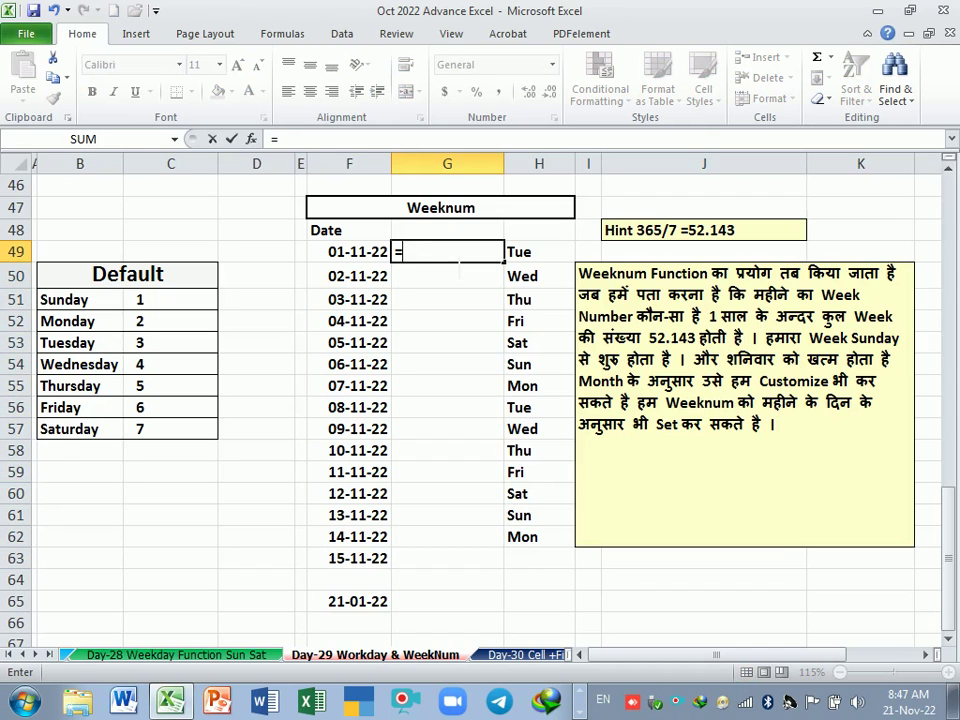
text(wor)
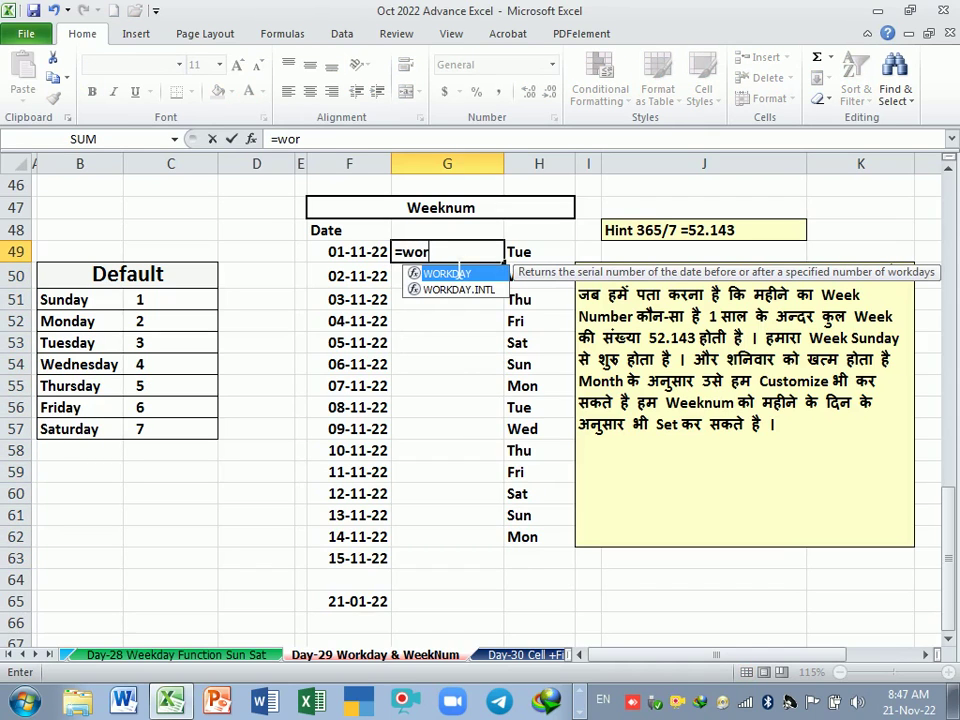
key(Down)
key(Tab)
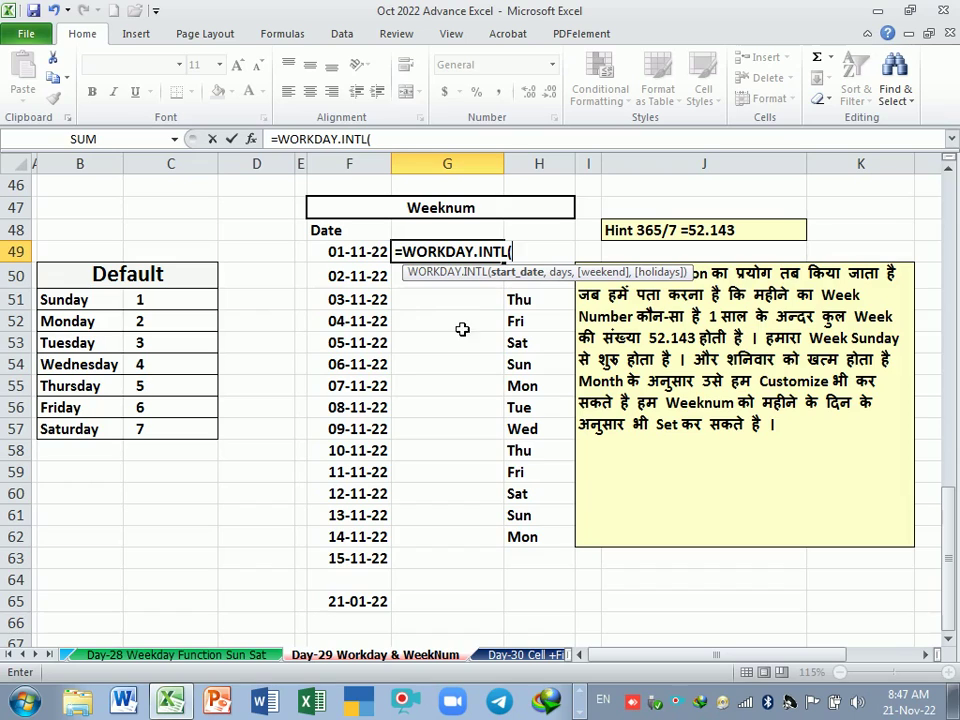
key(BackSpace)
key(BackSpace)
key(BackSpace)
key(BackSpace)
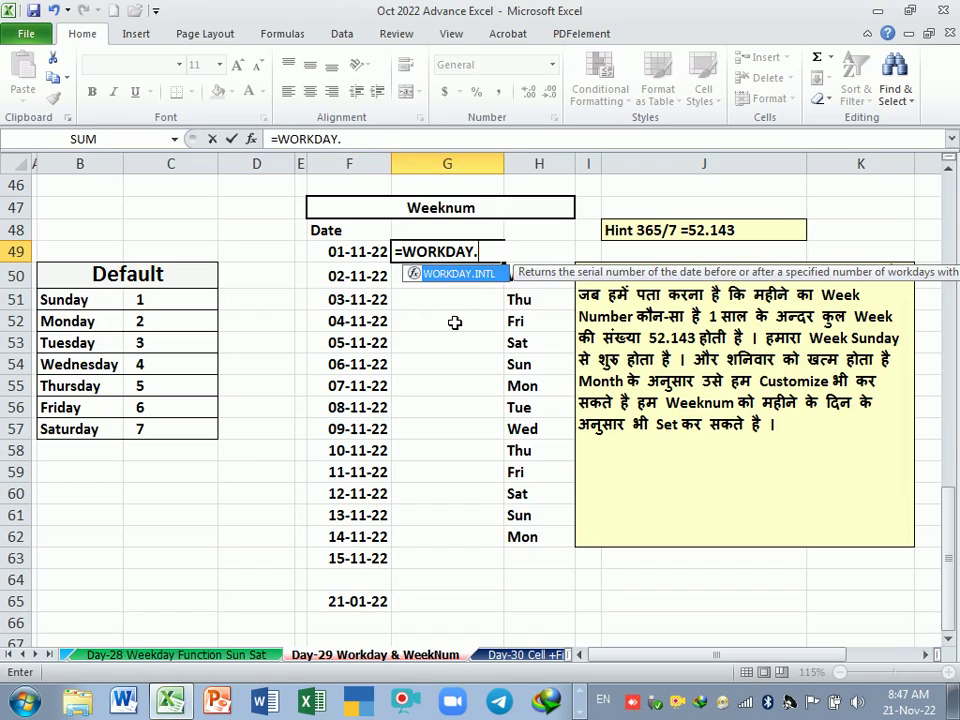
key(BackSpace)
key(BackSpace)
key(BackSpace)
key(BackSpace)
key(BackSpace)
key(BackSpace)
key(BackSpace)
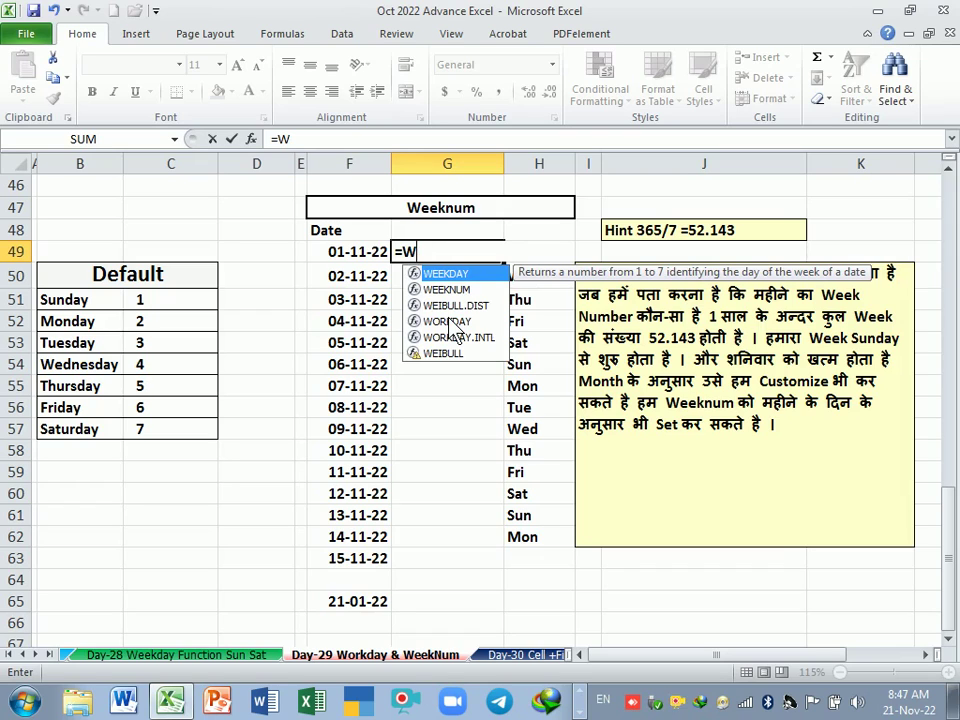
key(Down)
key(Tab)
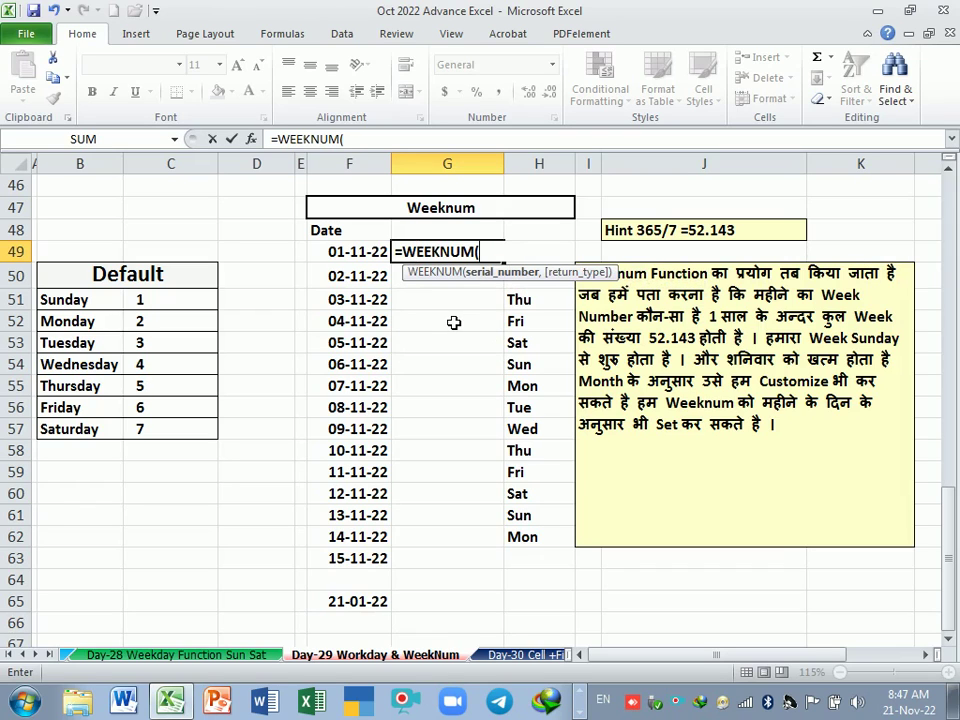
click(344, 255)
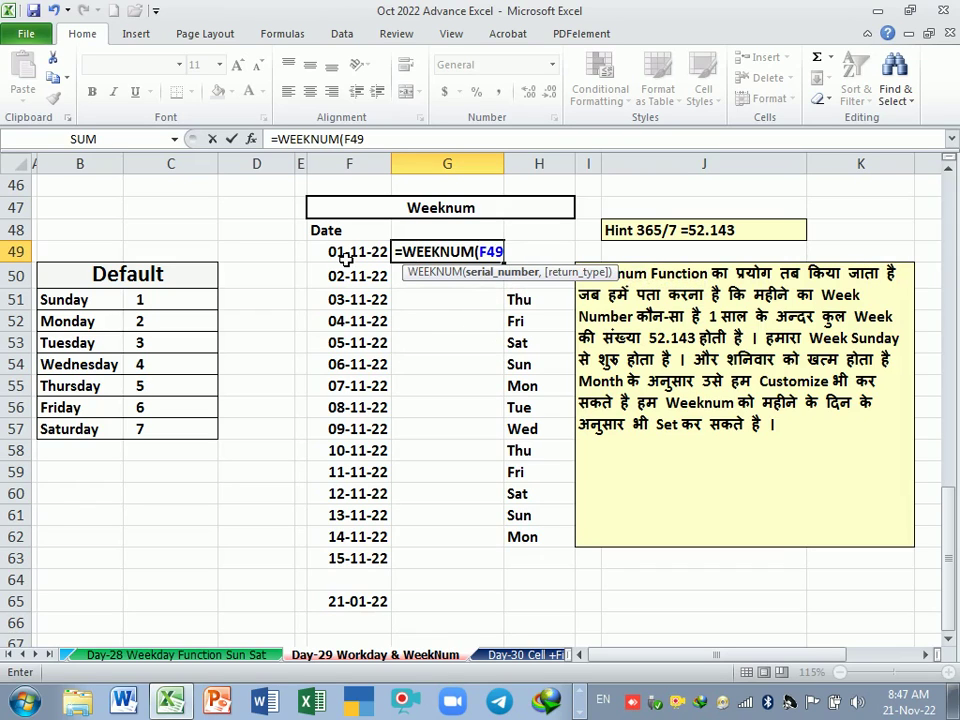
shift+click(344, 255)
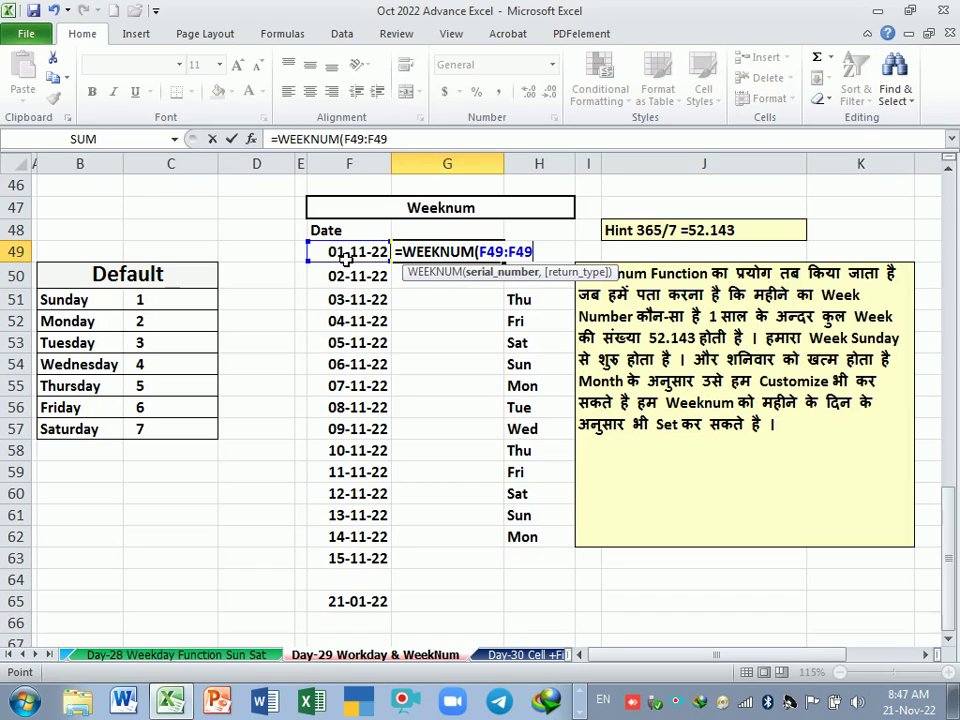
key(BackSpace)
key(BackSpace)
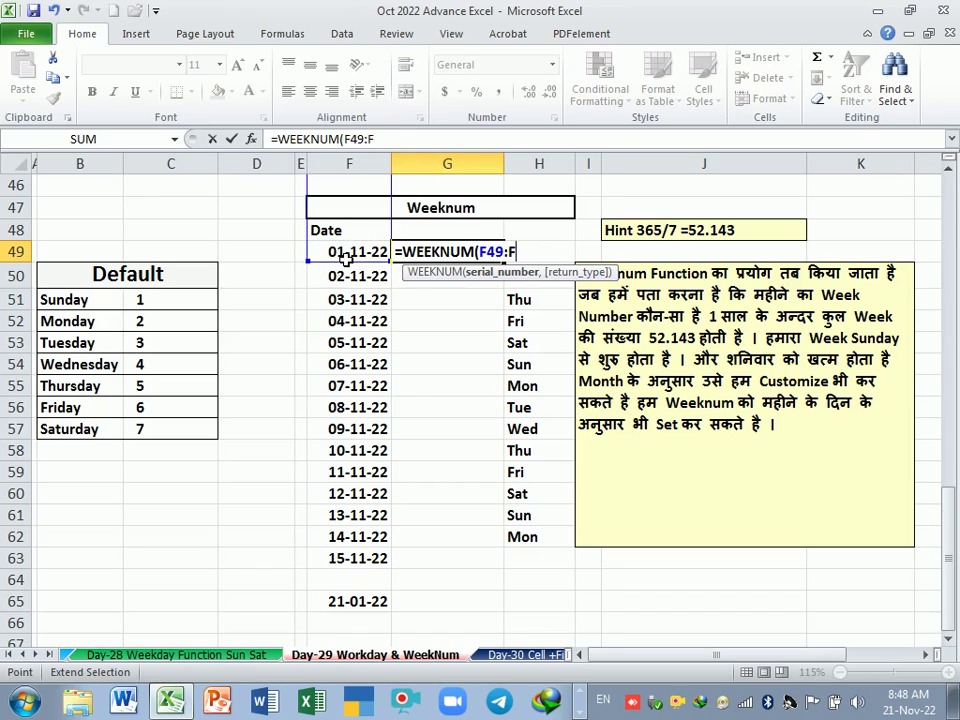
key(BackSpace)
key(BackSpace)
Step: Complete the formula with return type 12 (Tuesday start) so G49 returns 45
text(,)
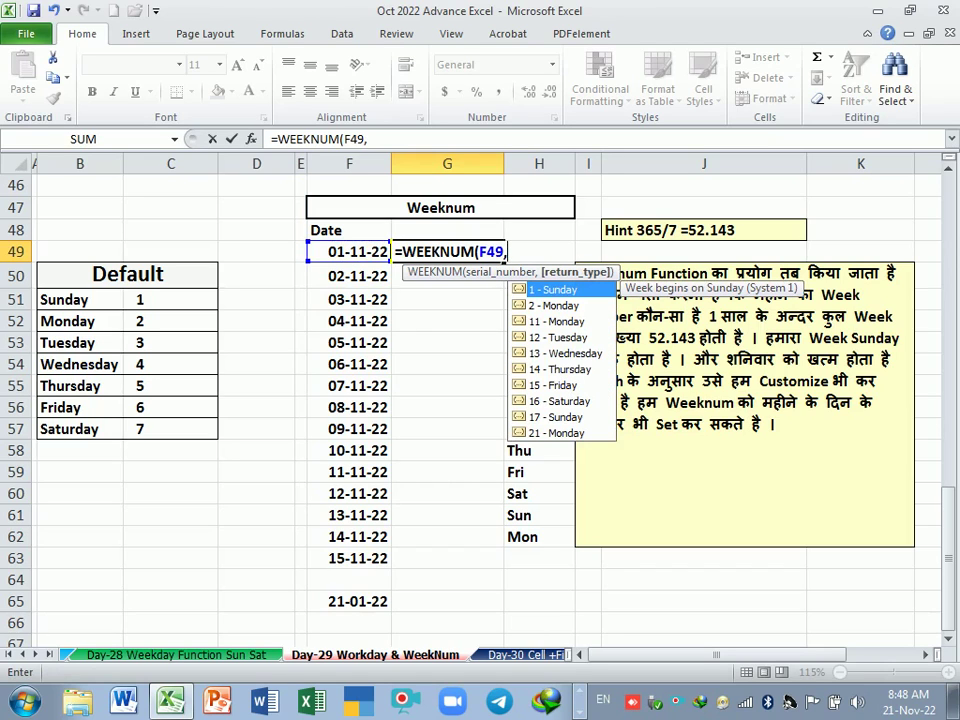
click(912, 705)
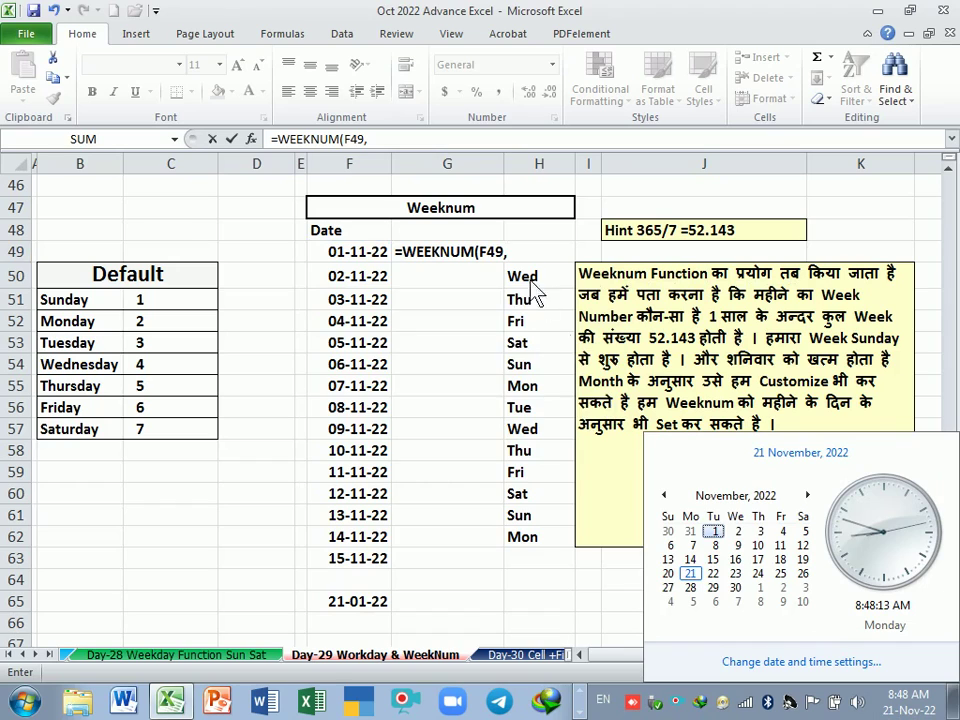
click(447, 252)
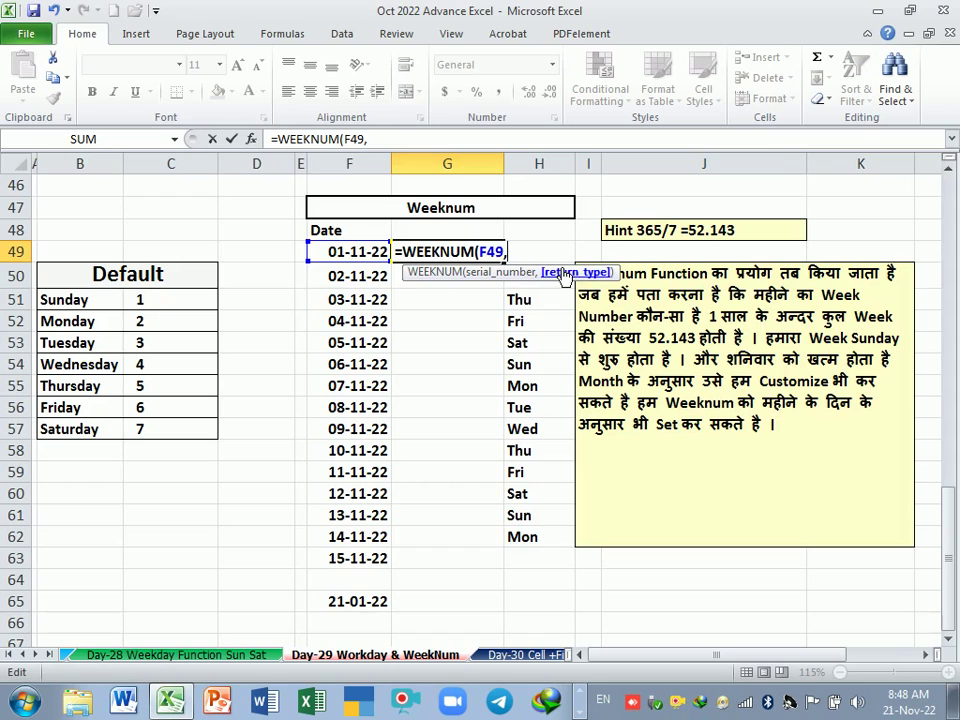
key(BackSpace)
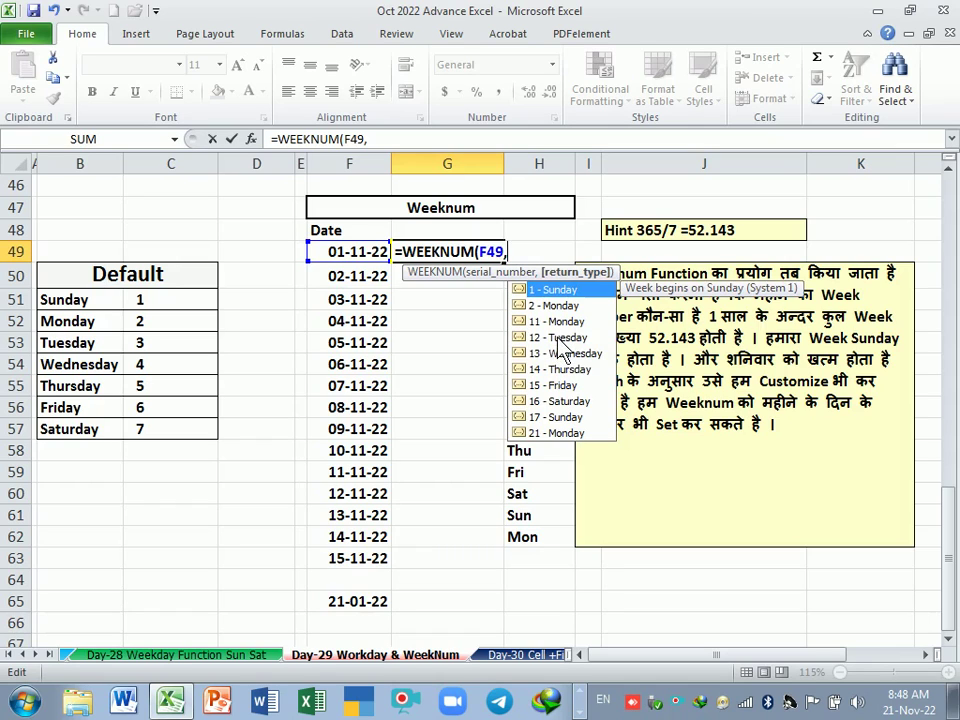
double_click(558, 338)
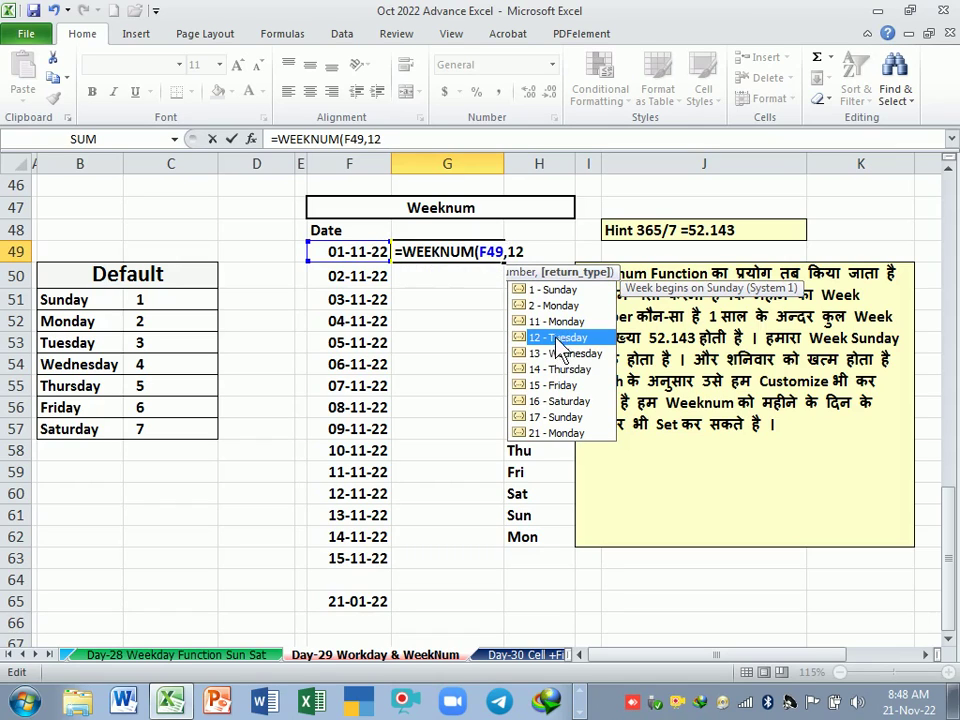
key(Return)
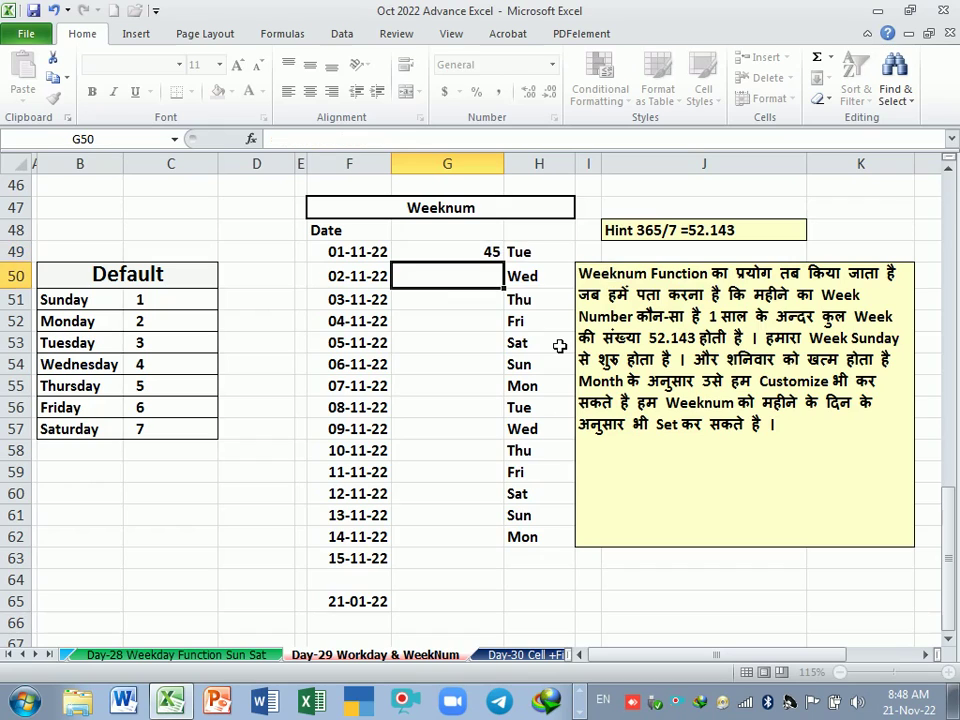
click(479, 259)
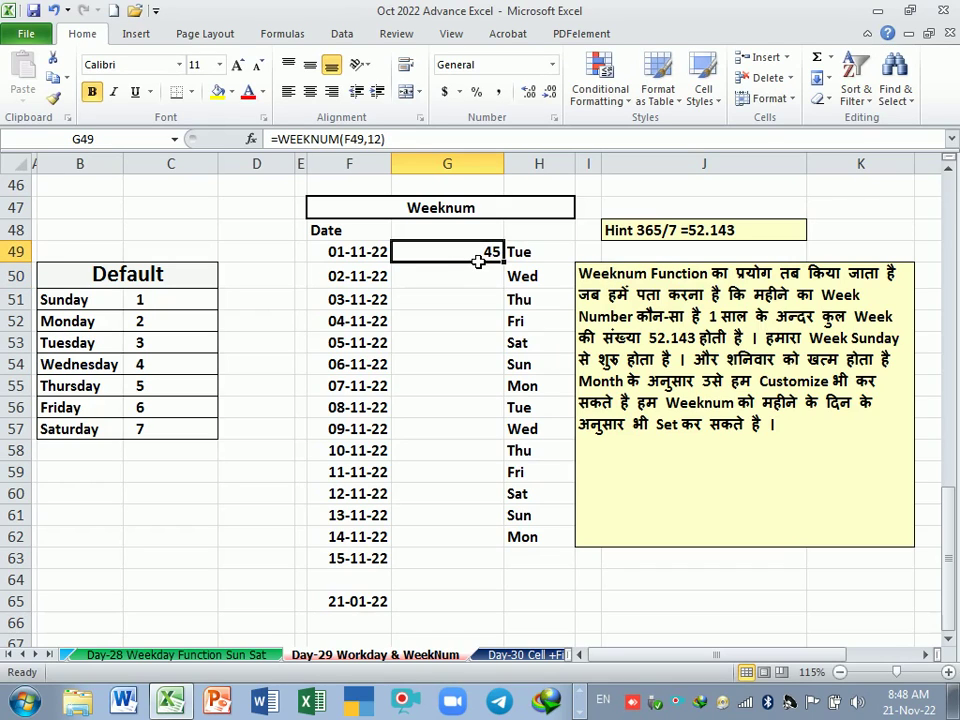
Step: Fill G49 down, undo the fill, and re-confirm G50's WEEKNUM formula
double_click(500, 262)
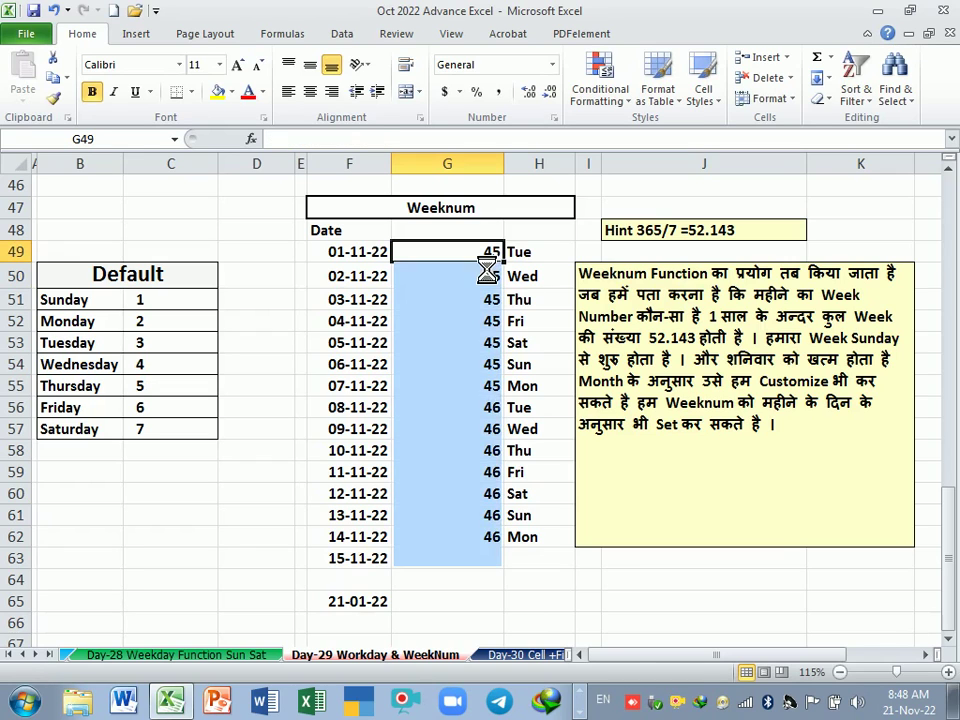
key(ctrl+z)
key(ctrl+z)
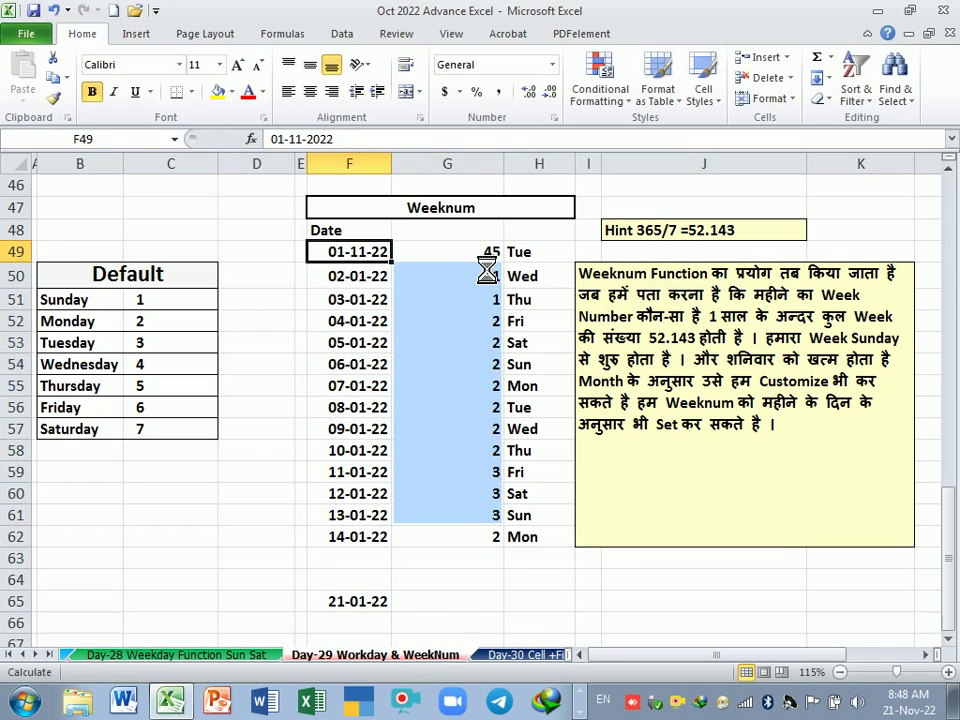
click(467, 283)
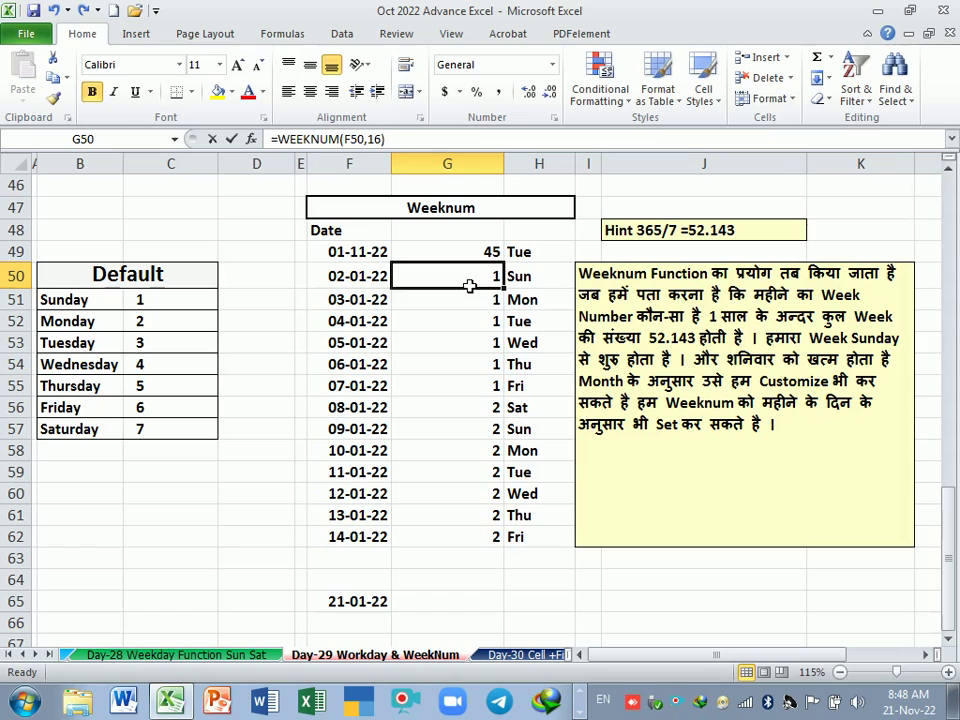
double_click(462, 278)
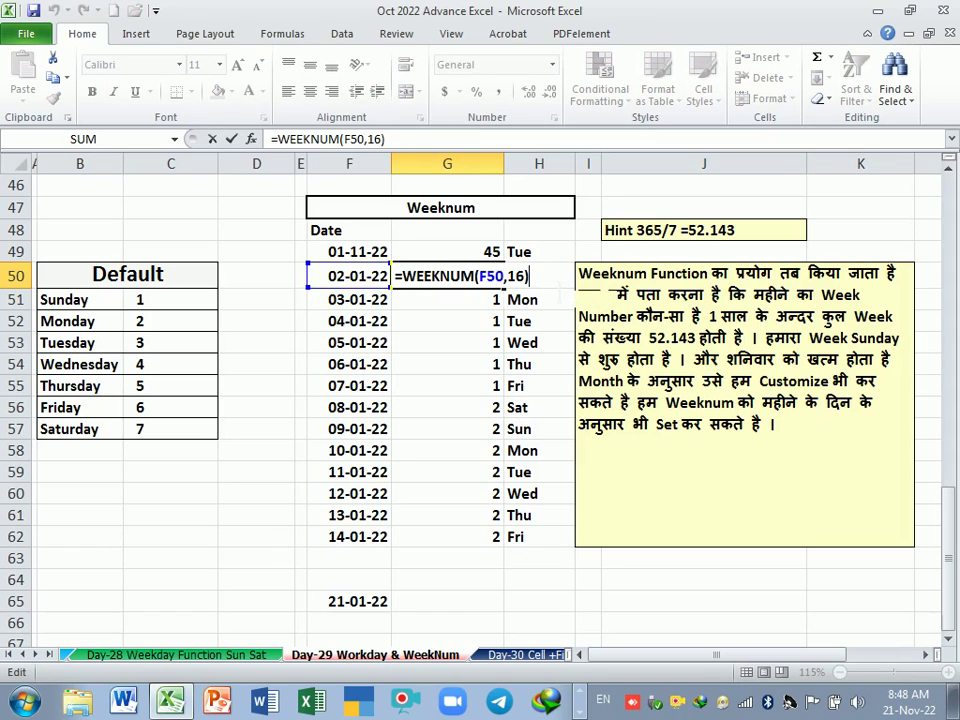
key(BackSpace)
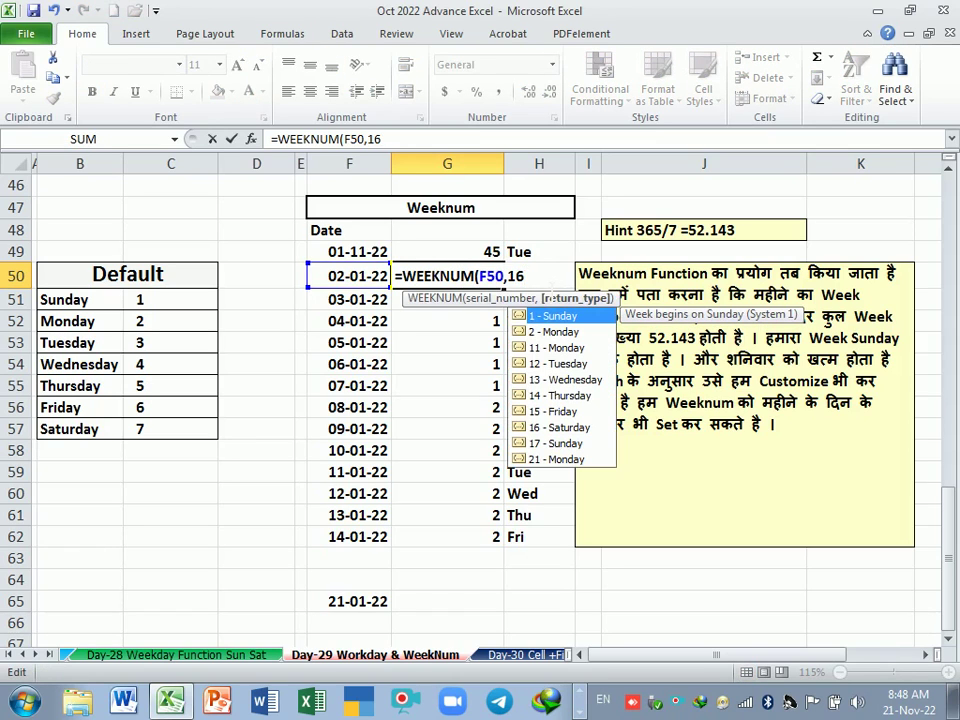
double_click(560, 428)
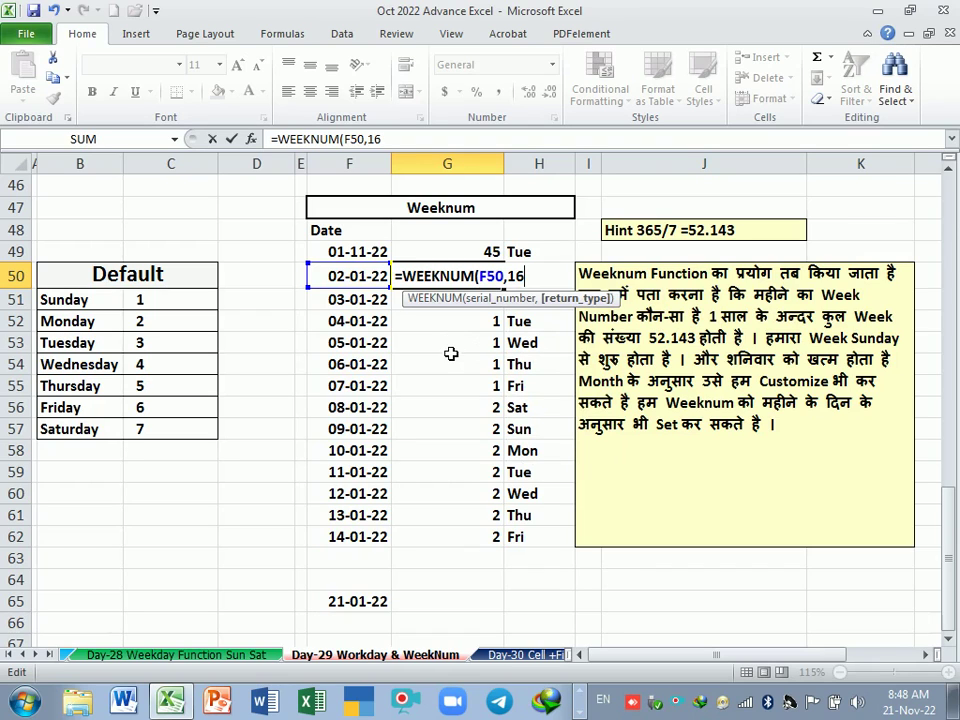
key(Return)
key(Return)
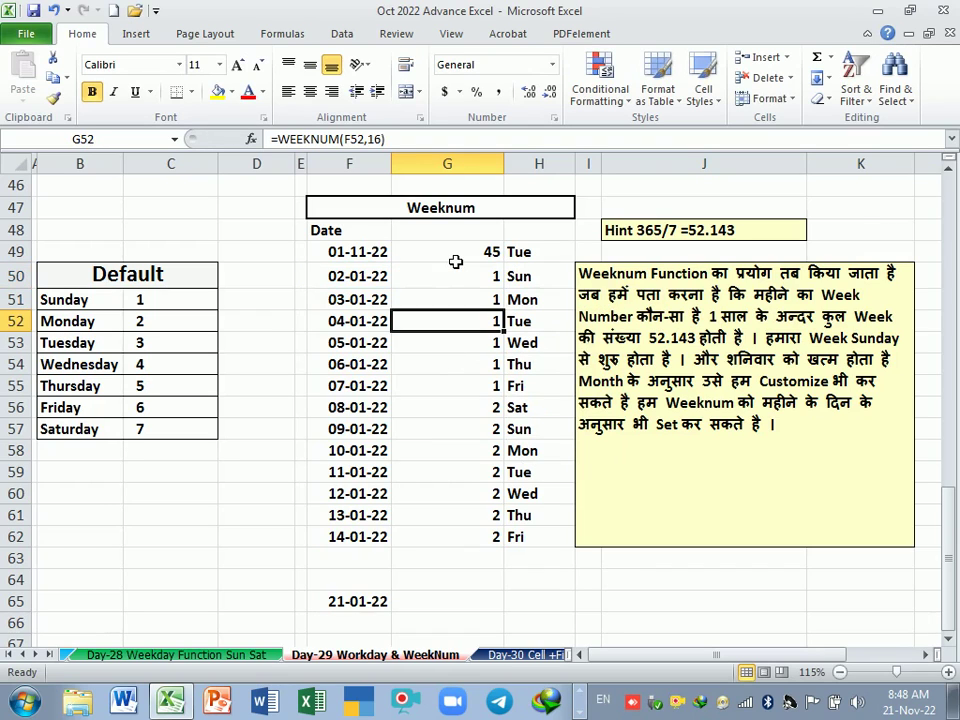
Step: Inspect the G49 formula and the H49 weekday cell, checking the system calendar
click(455, 259)
double_click(462, 260)
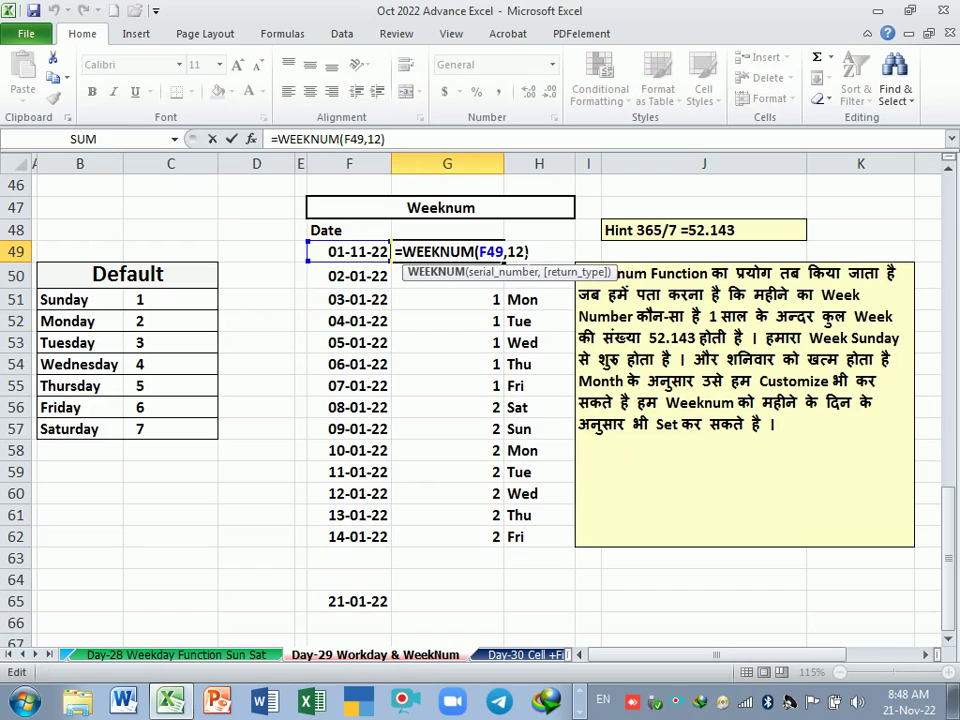
key(End)
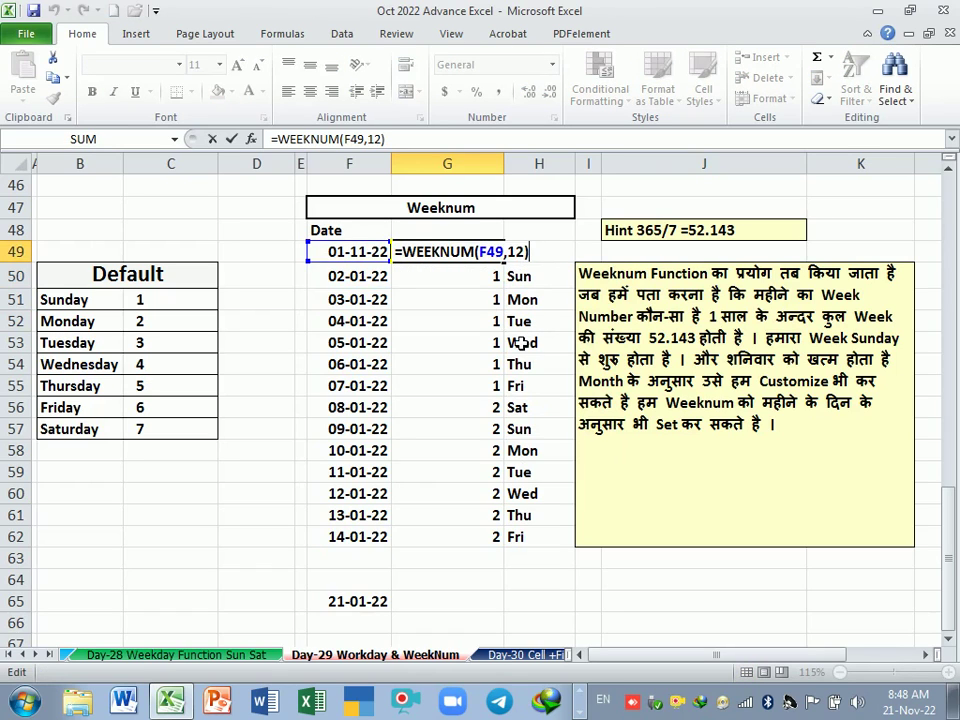
click(553, 276)
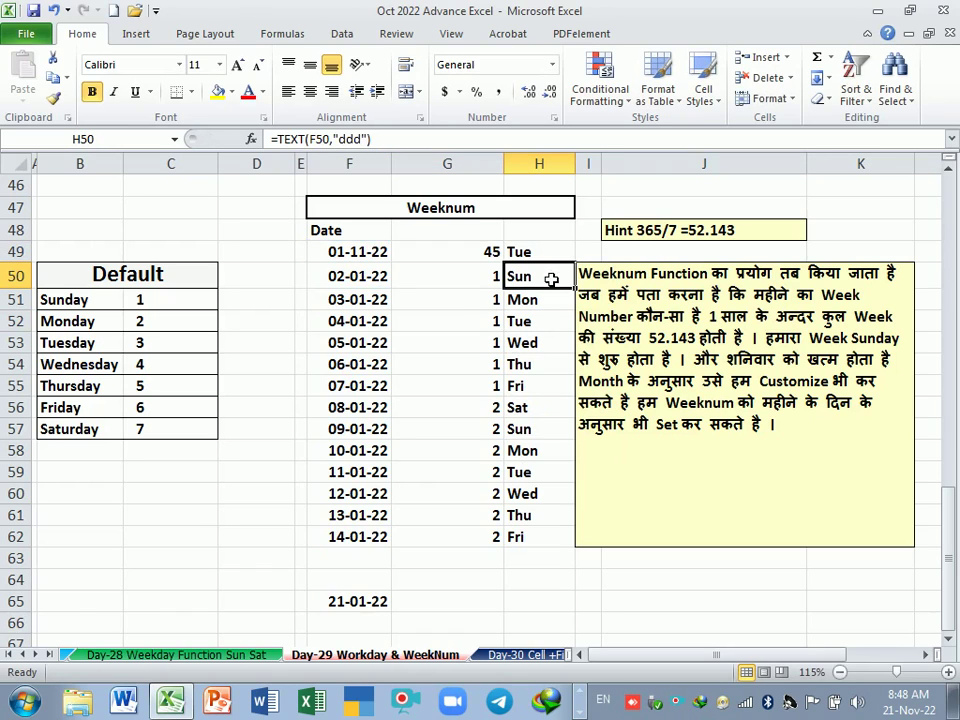
click(549, 258)
click(907, 702)
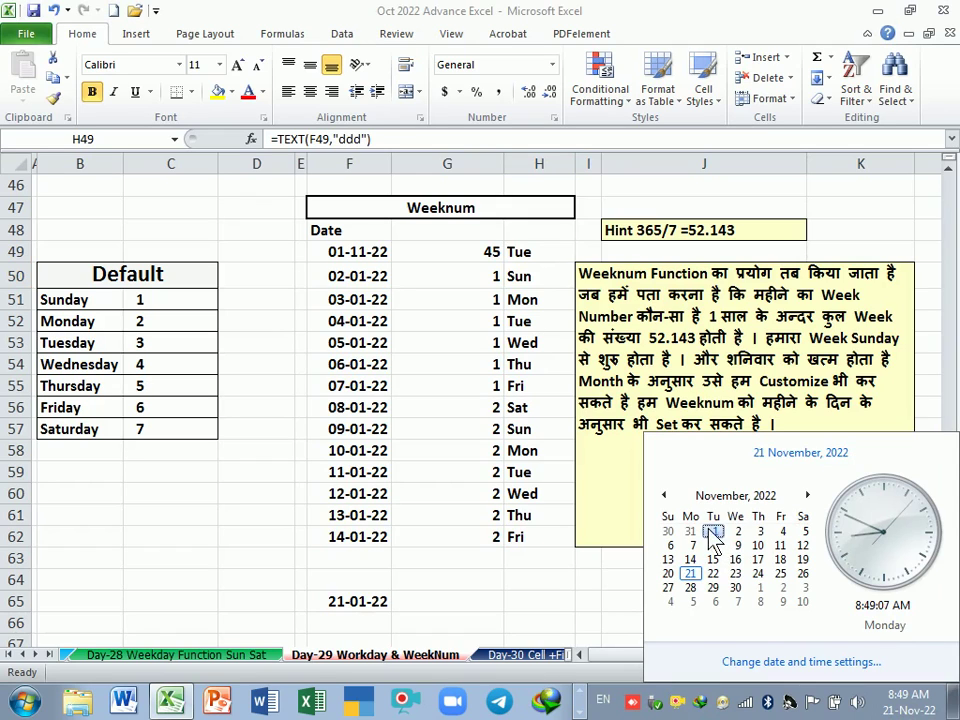
Step: Change H49 to =G49=TEXT(F49,"ddd"), showing FALSE, and reconfirm G49 unchanged
click(458, 247)
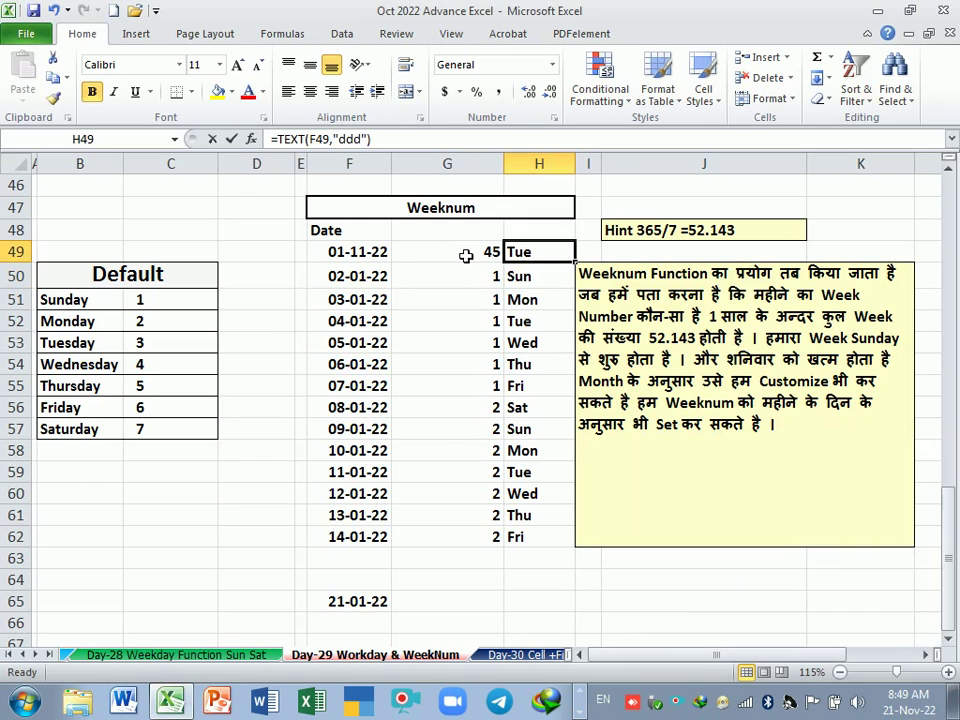
key(F2)
key(Home)
text(=)
click(467, 252)
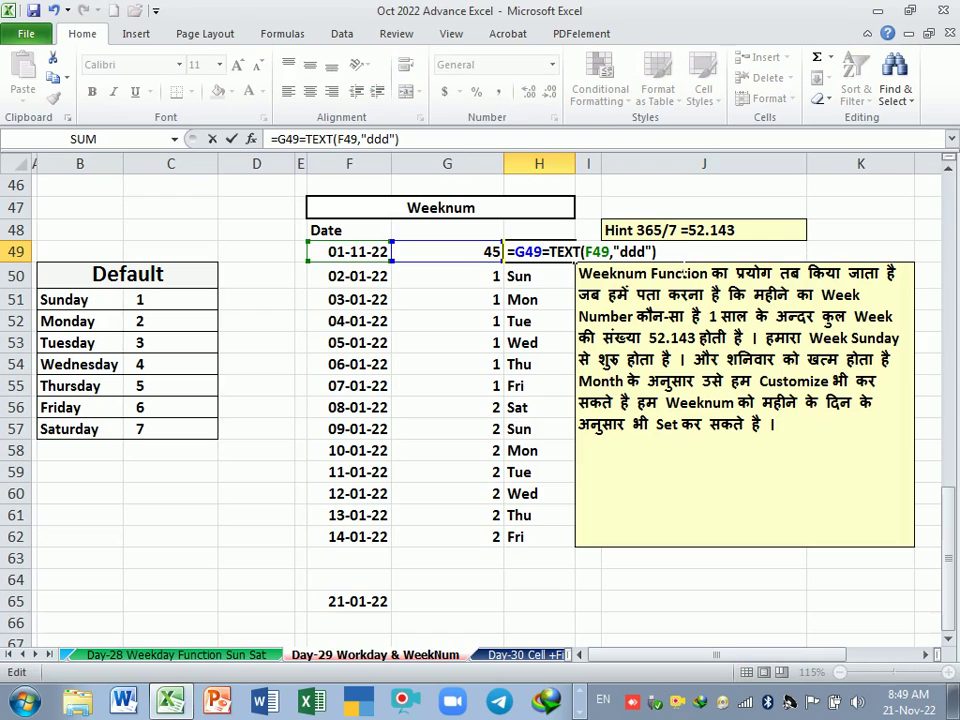
click(490, 253)
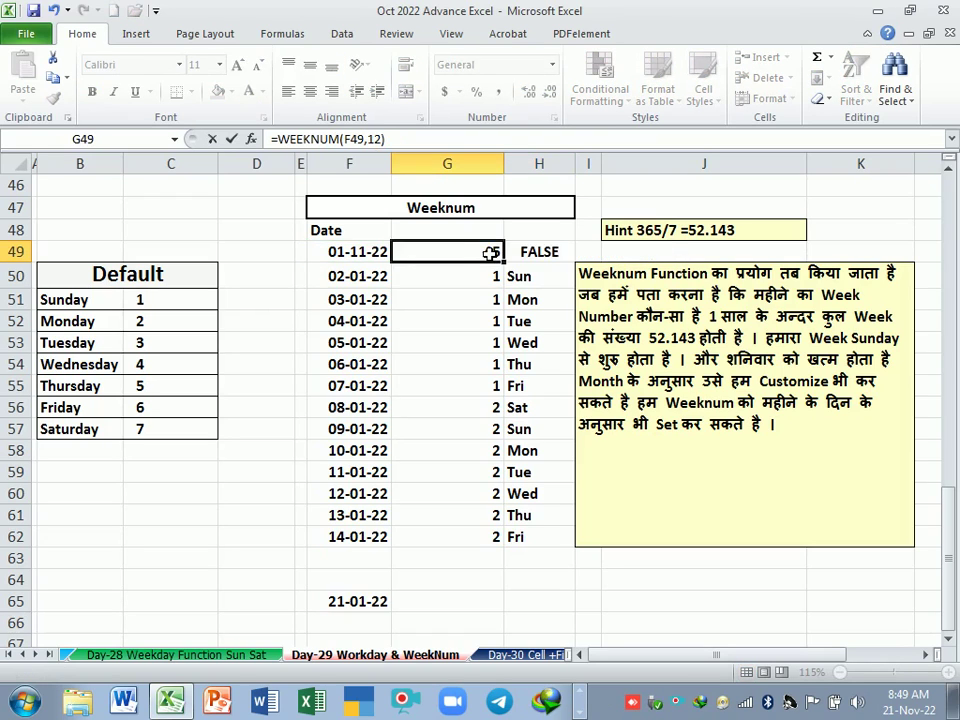
double_click(490, 252)
key(Right)
key(Right)
key(Right)
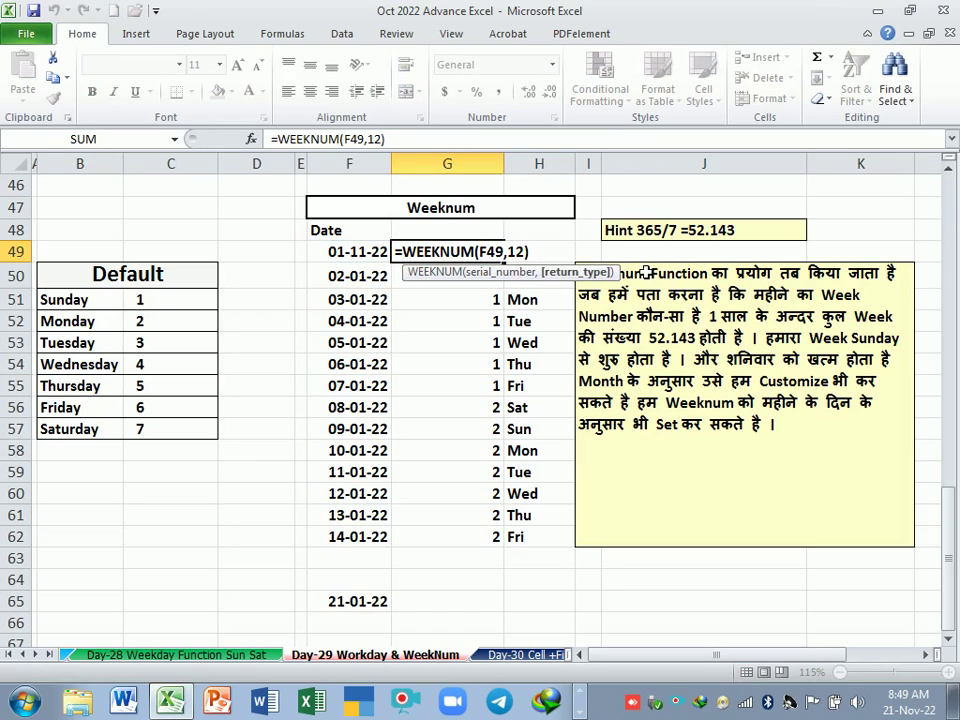
key(Return)
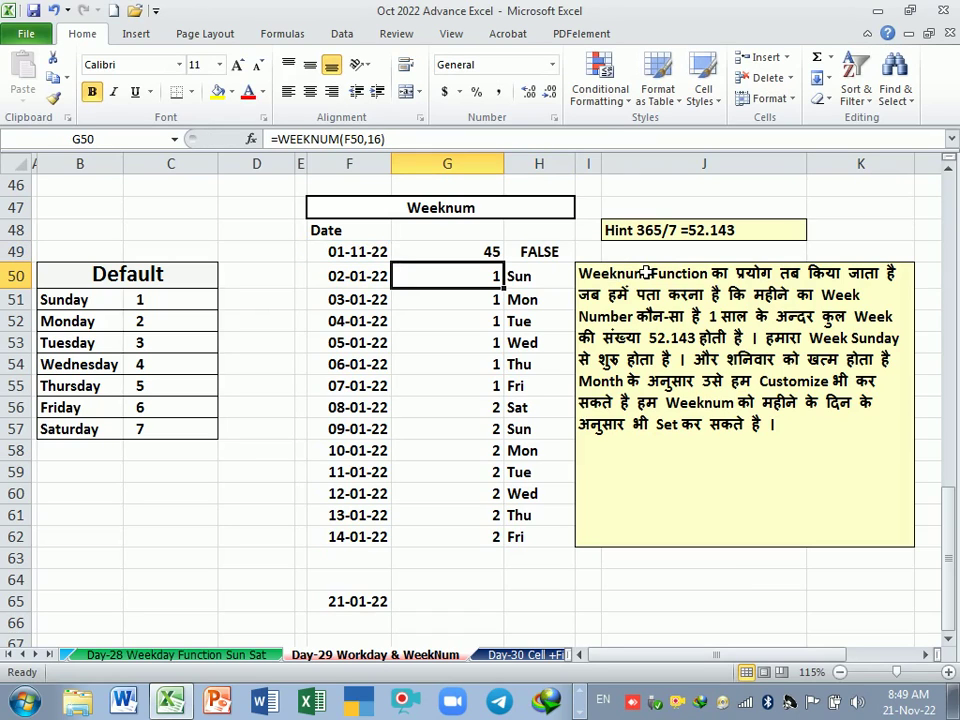